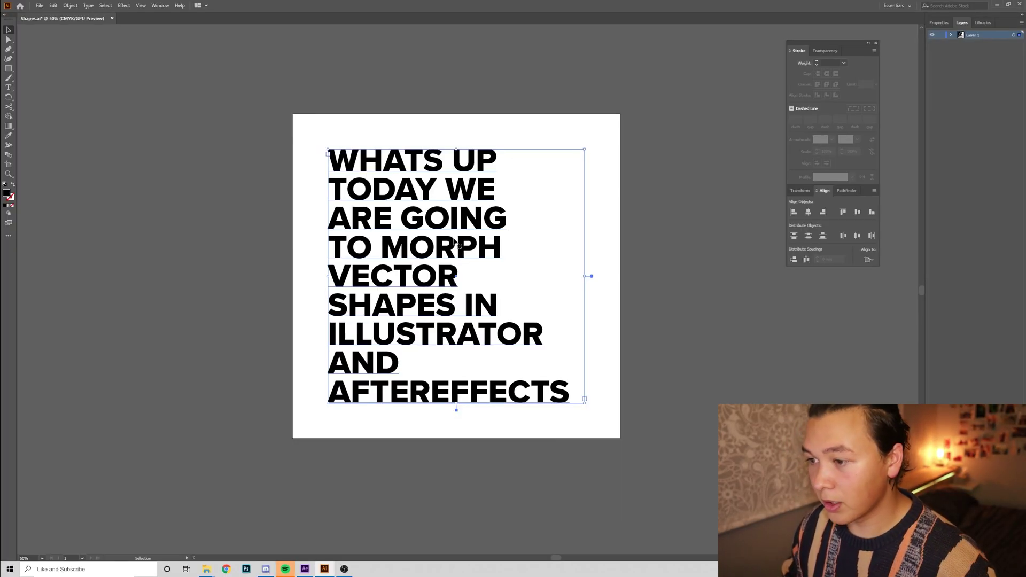
- Delete the intro text and draw a large square centred on the artboard
key(Delete)
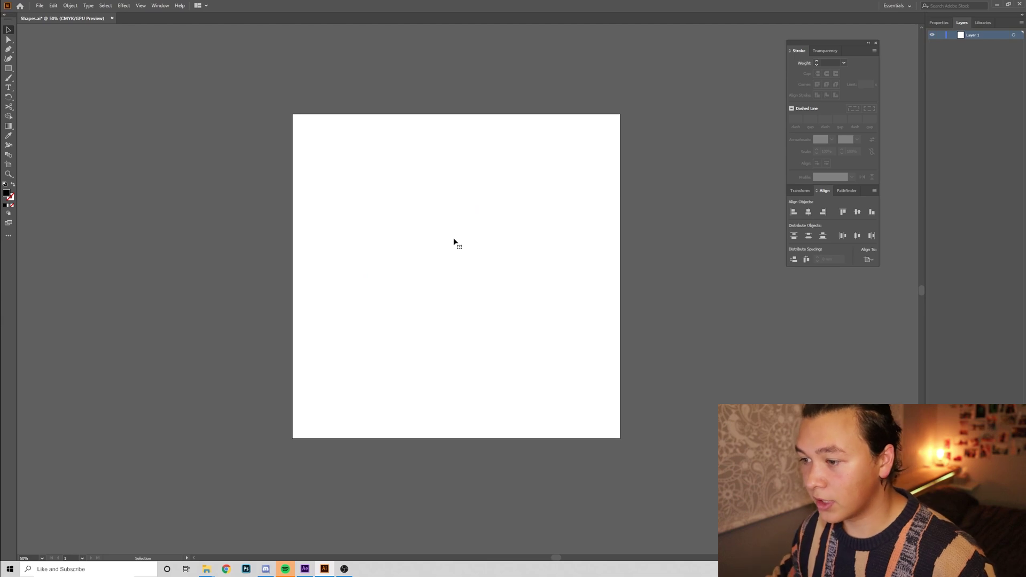
click(9, 69)
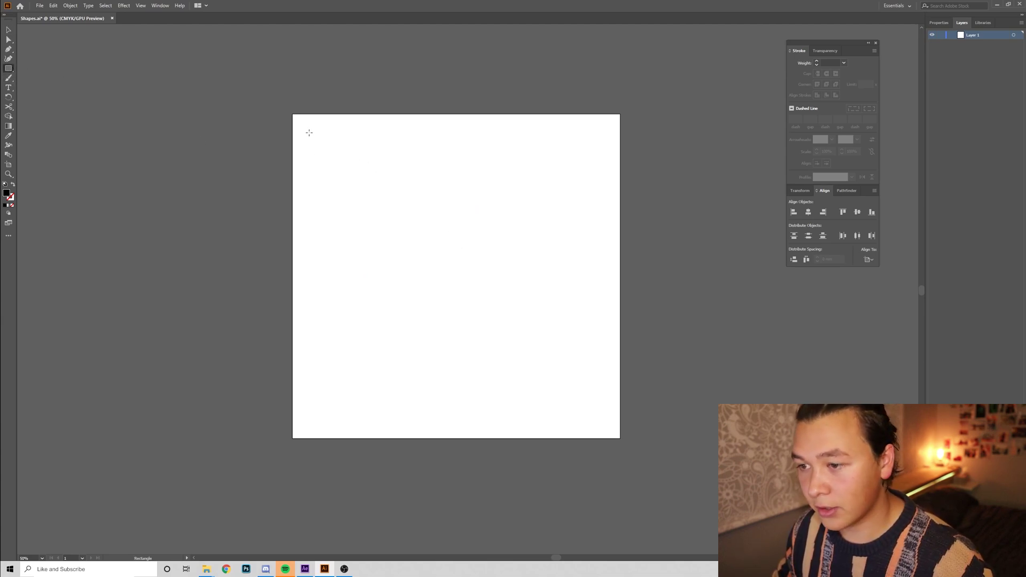
drag(322, 151, 537, 377)
key(v)
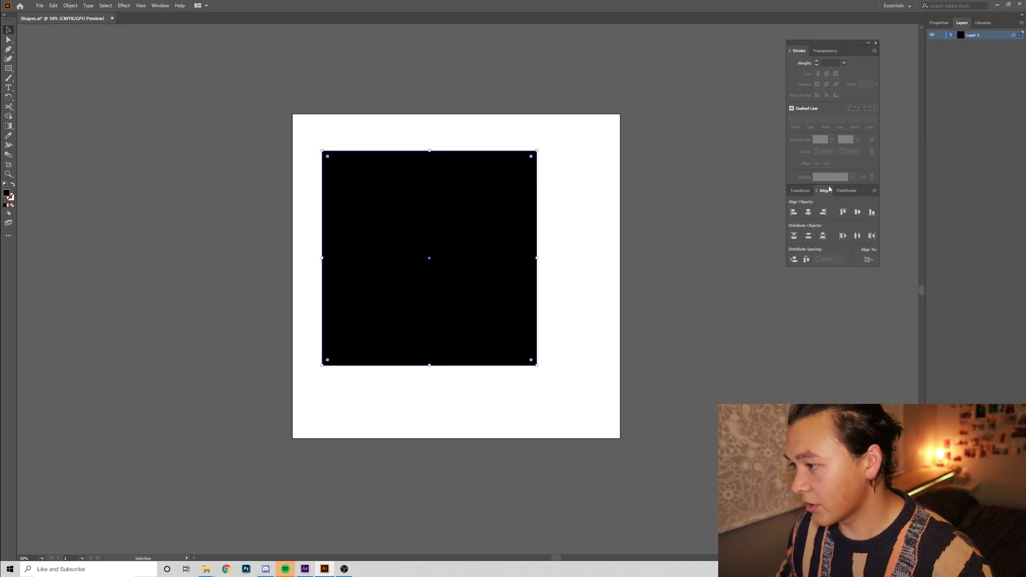
click(808, 212)
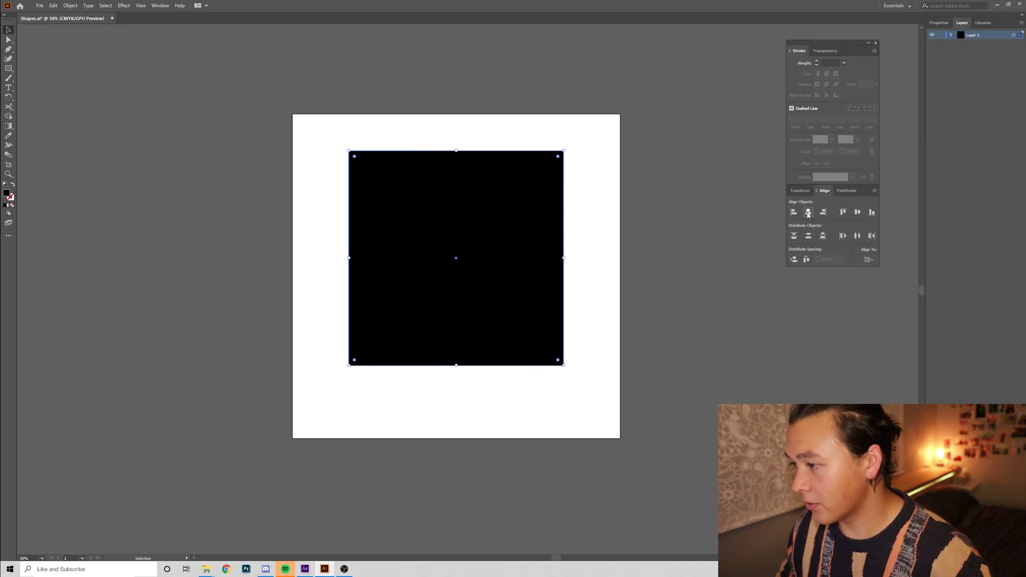
click(857, 213)
click(664, 257)
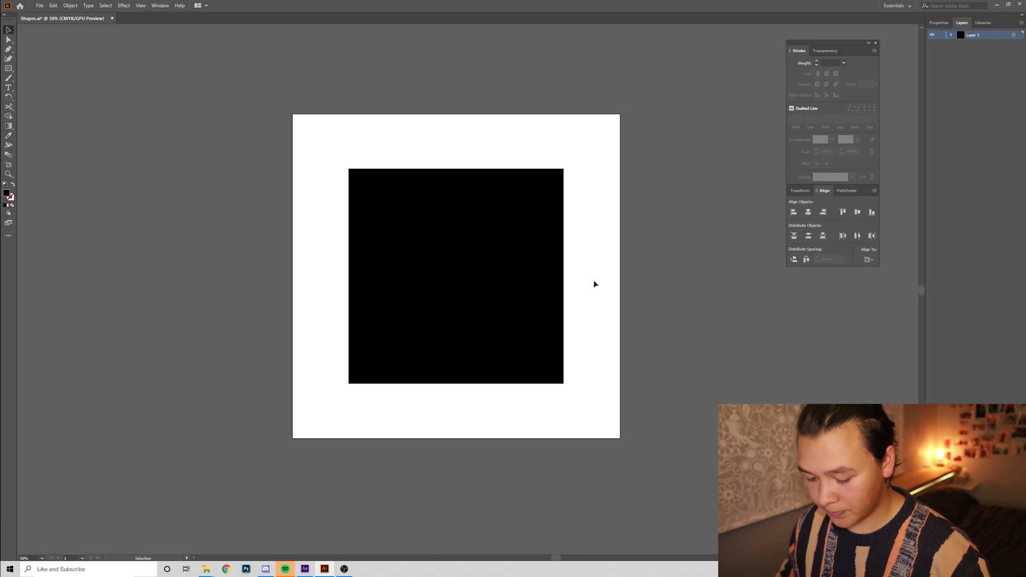
click(508, 289)
- Give the square no fill and a 10 pt black stroke
click(12, 185)
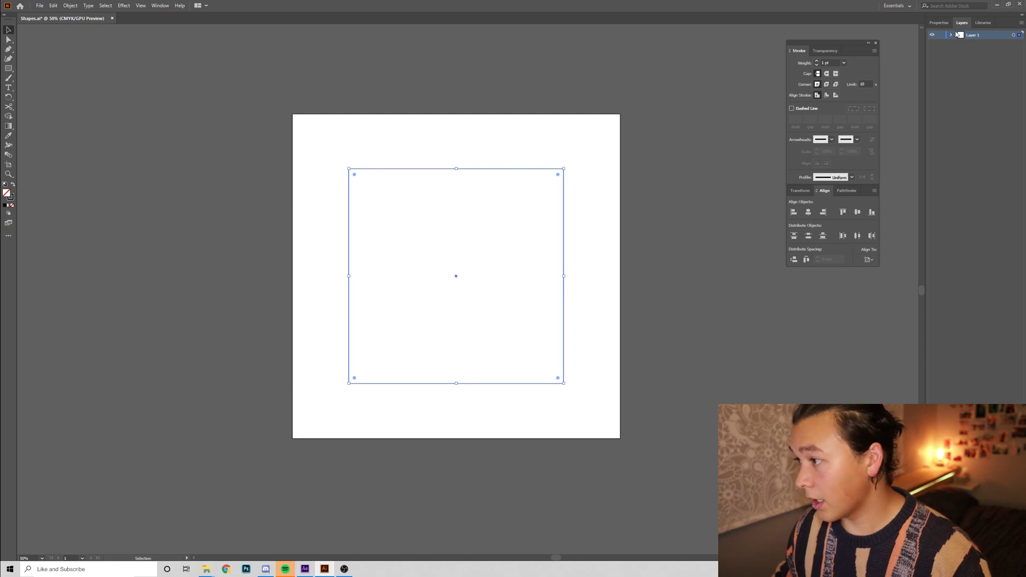
click(828, 63)
text(10)
key(Tab)
click(192, 155)
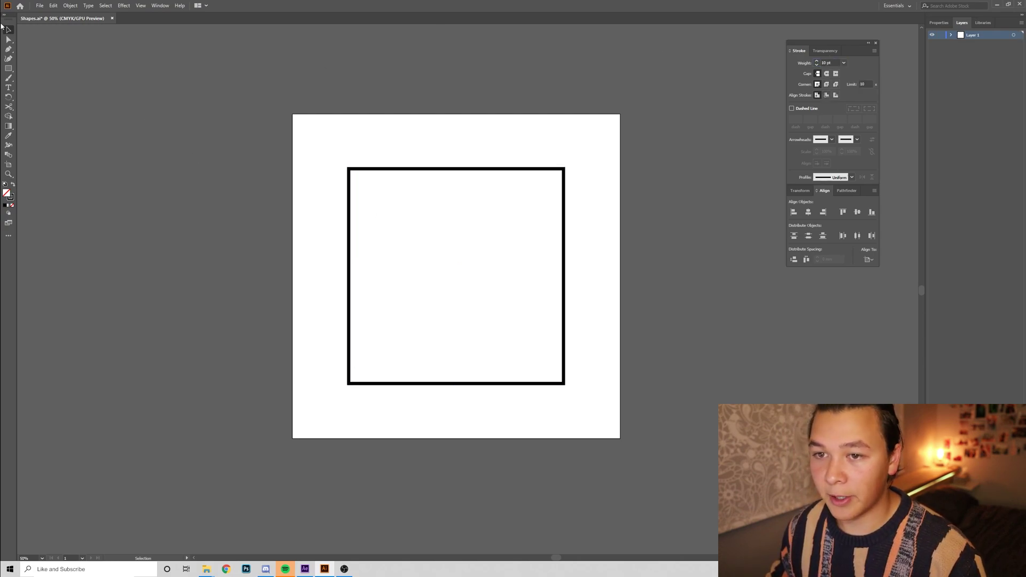
- Draw a circle as wide as the square and centre it vertically within the square
key(l)
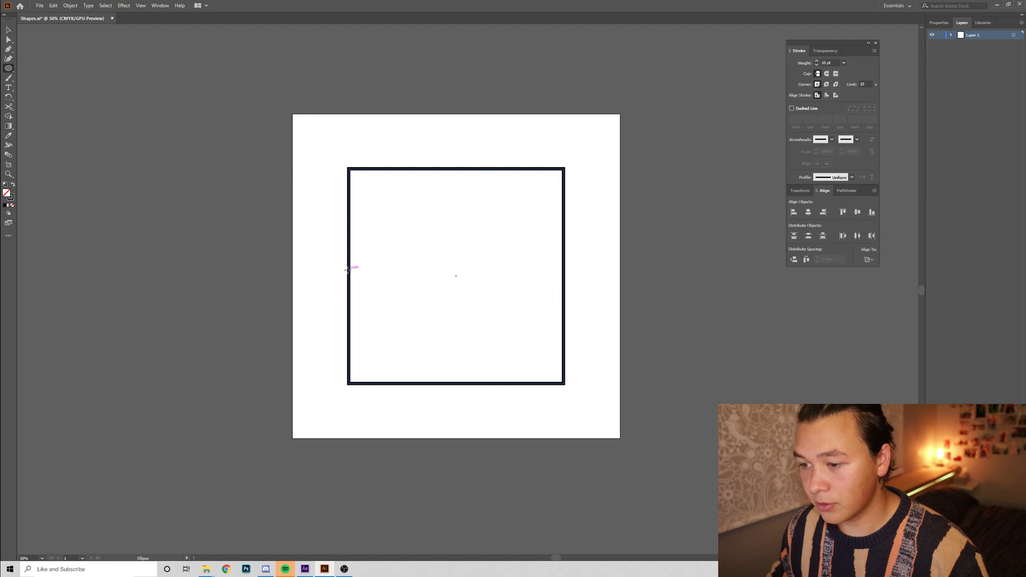
drag(348, 270, 564, 331)
key(v)
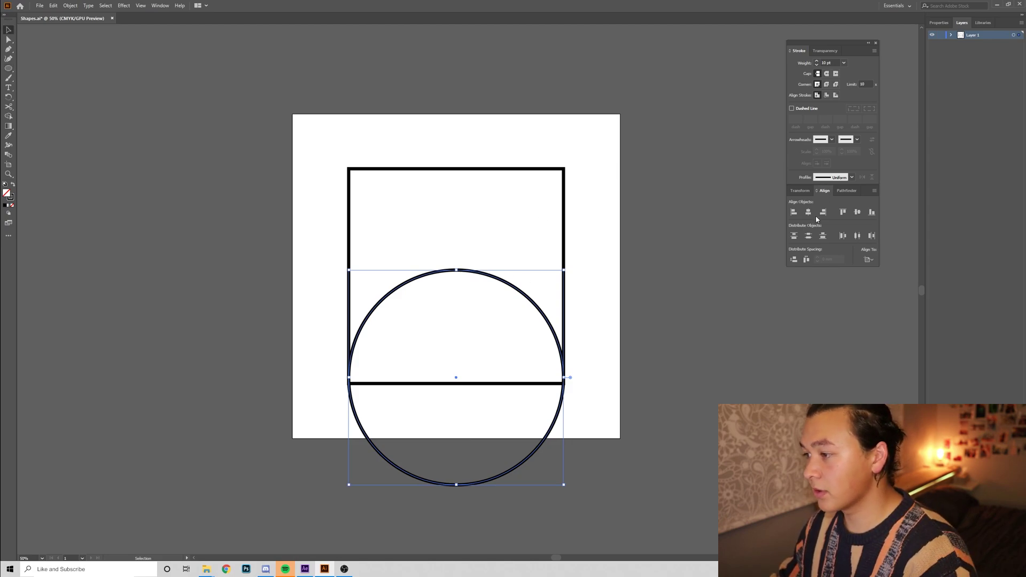
click(858, 214)
click(631, 271)
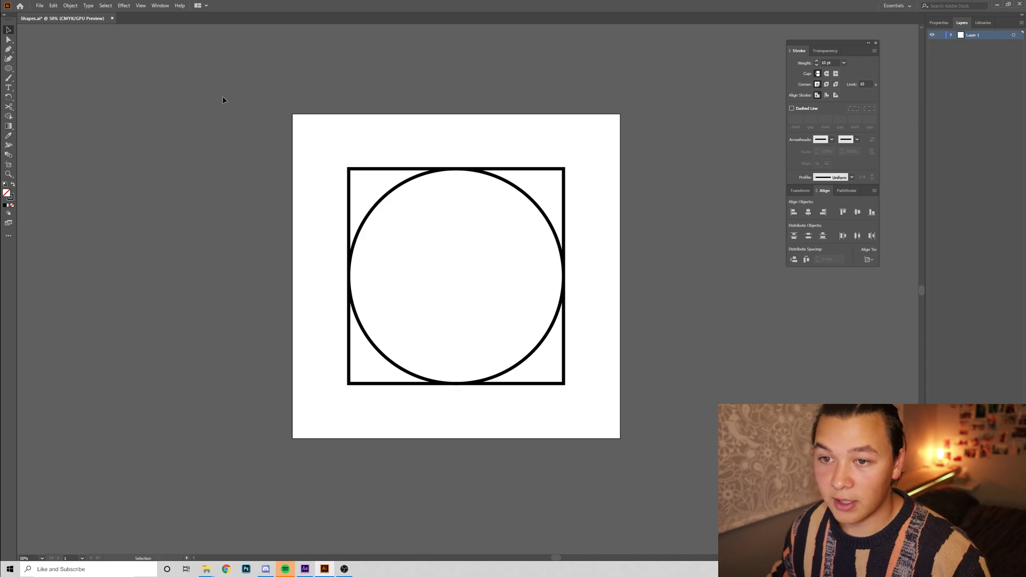
- Create a 3-sided polygon and stretch it to the square's full height
click(8, 69)
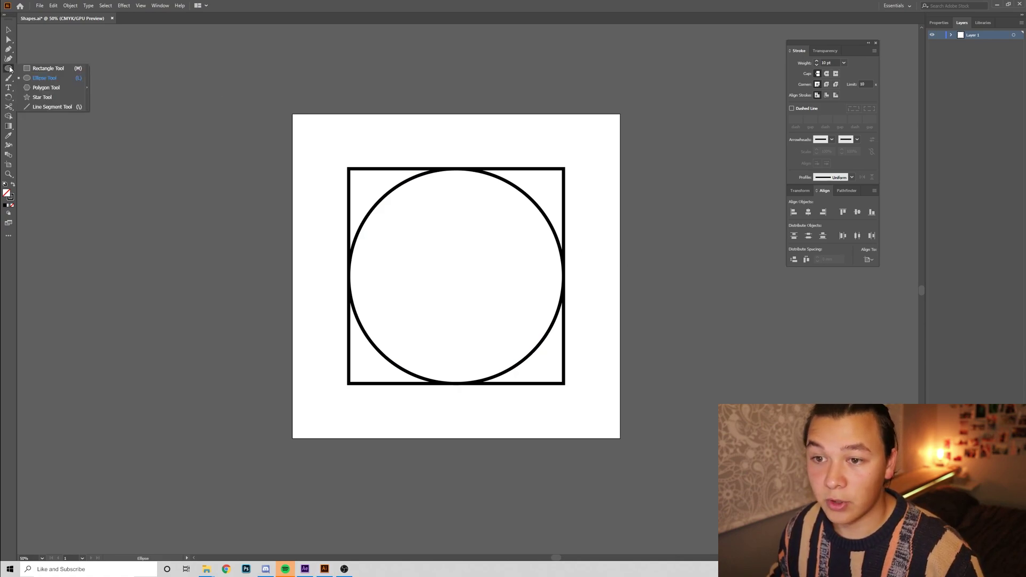
click(46, 88)
click(403, 259)
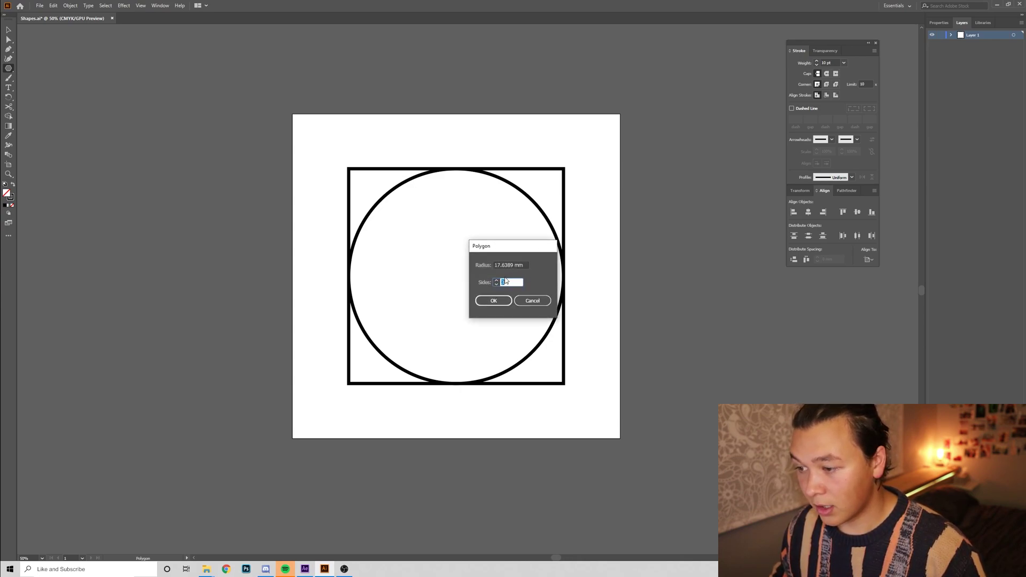
click(503, 299)
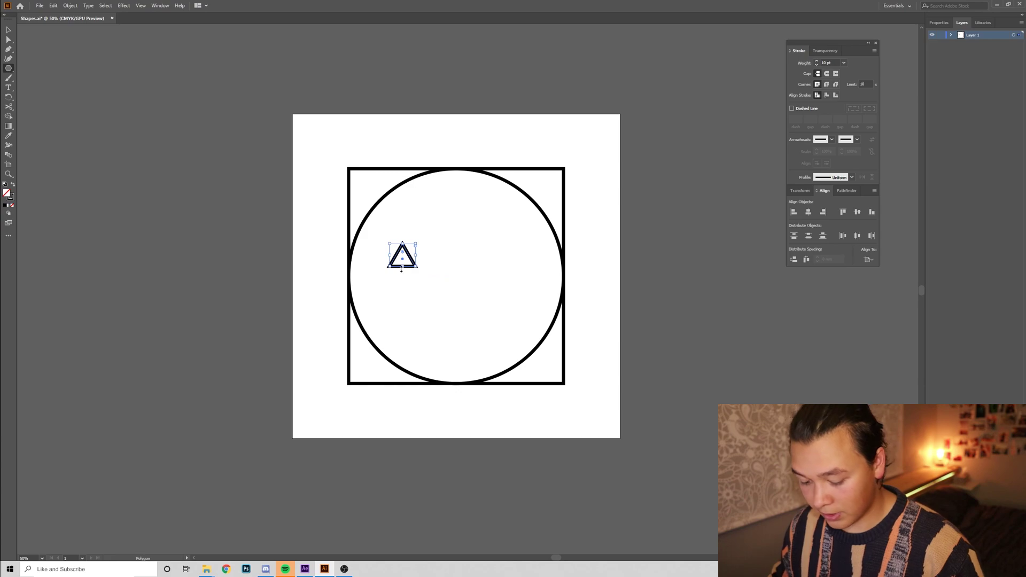
key(v)
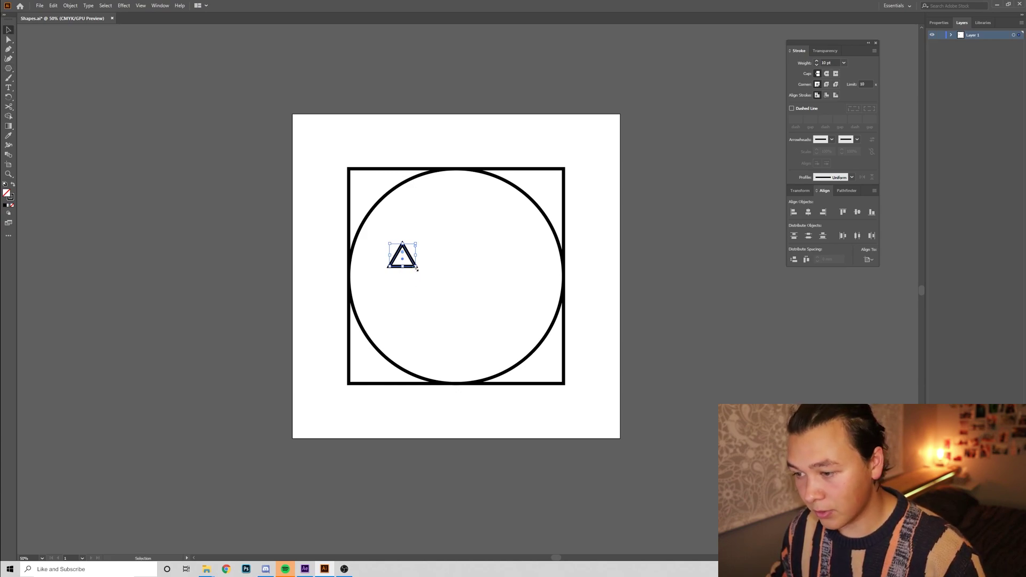
drag(417, 268, 579, 384)
drag(470, 243, 481, 168)
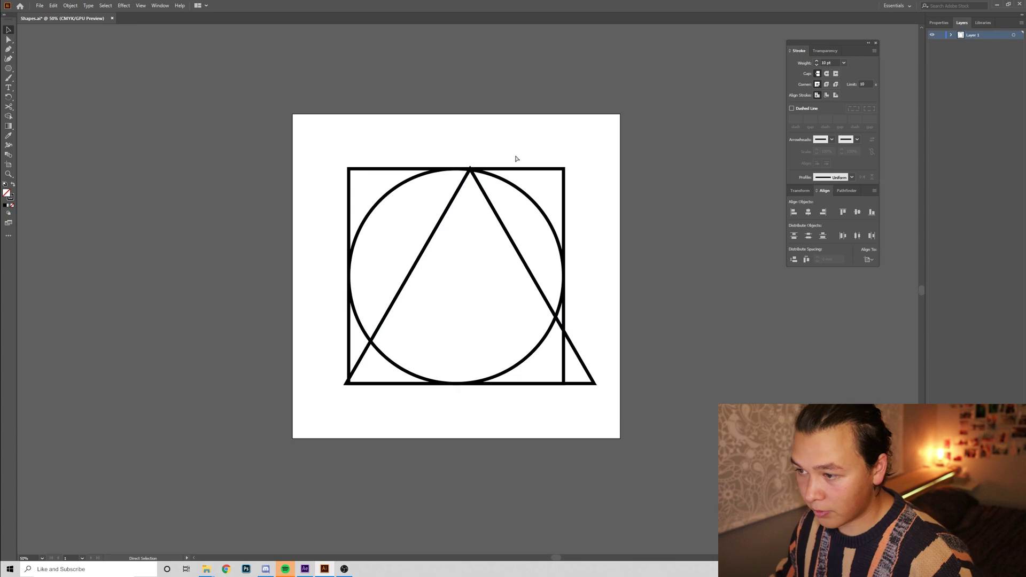
- Check the shapes in Outline view and centre the triangle horizontally on the square
click(514, 157)
key(ctrl+y)
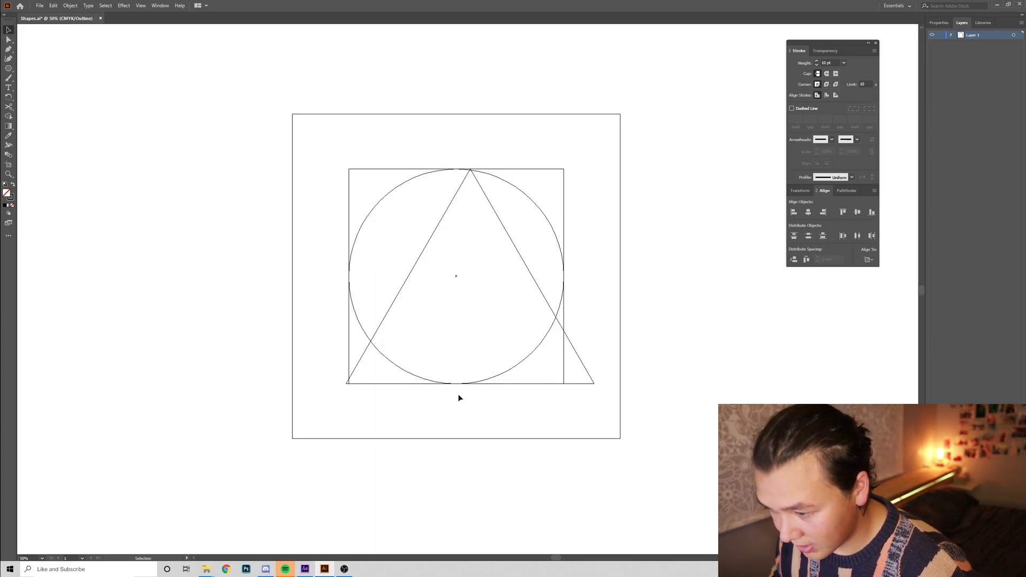
key(ctrl+y)
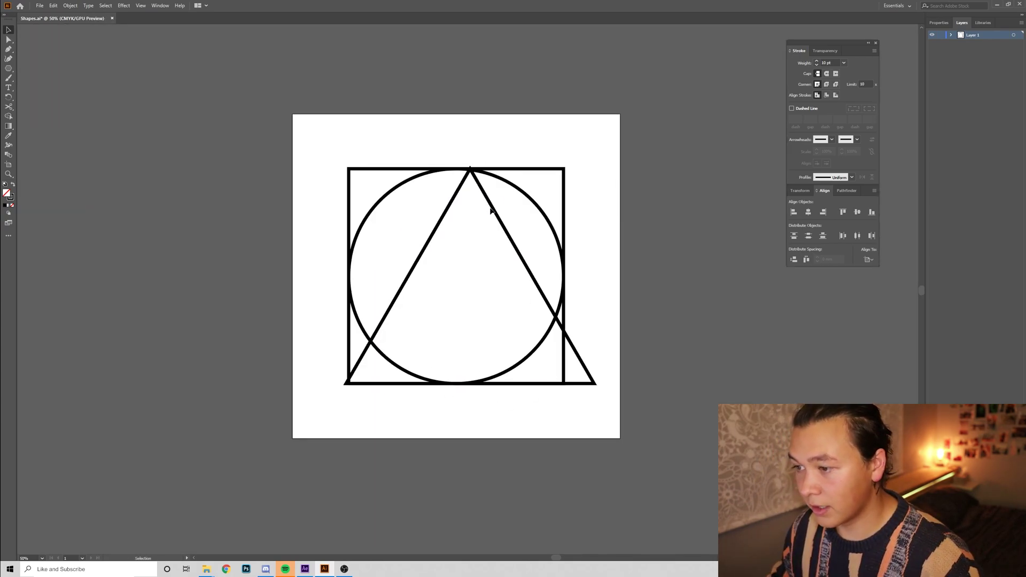
click(493, 209)
click(808, 213)
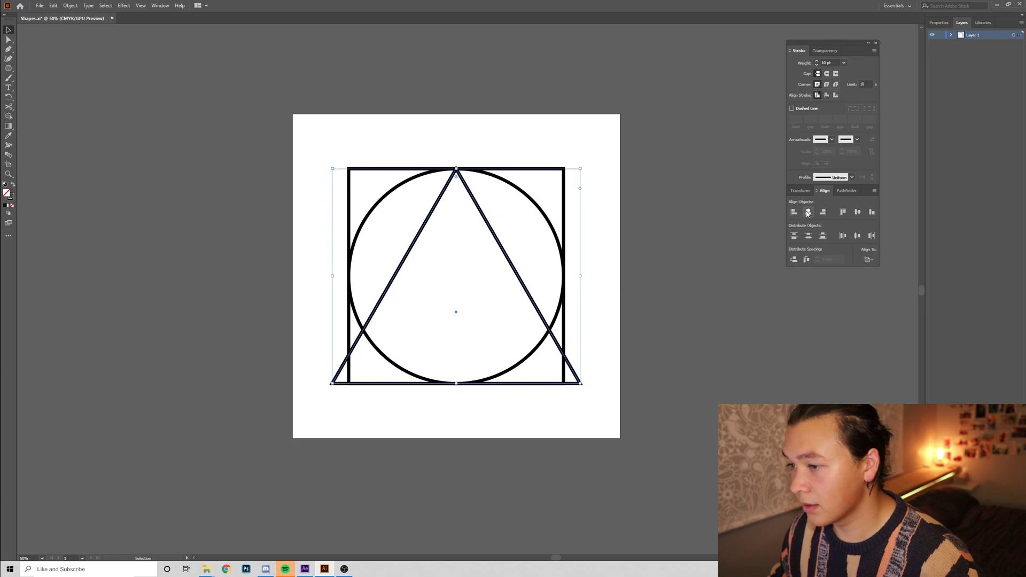
click(687, 309)
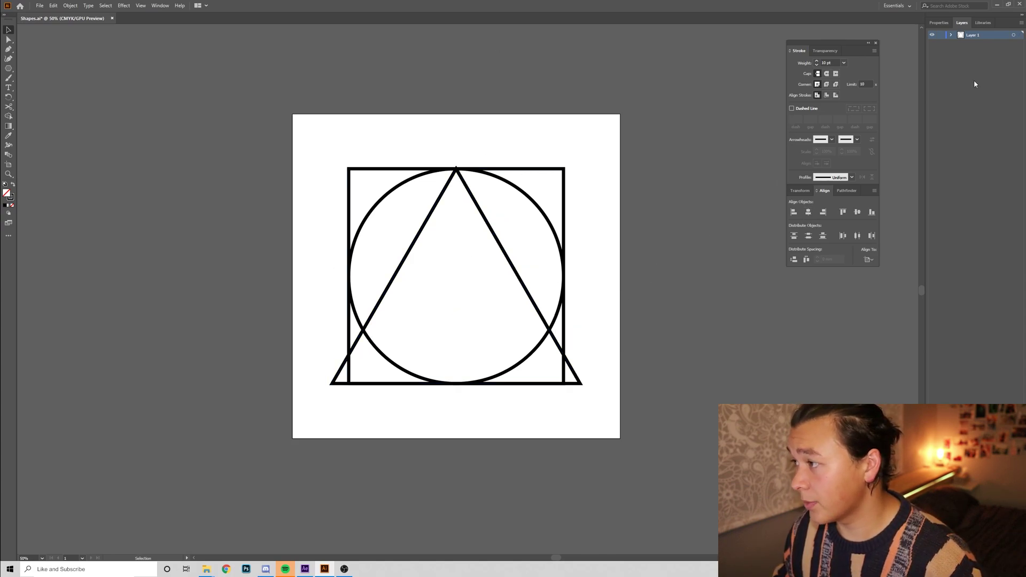
- Rename the first layer Guide and the second layer Working
double_click(976, 35)
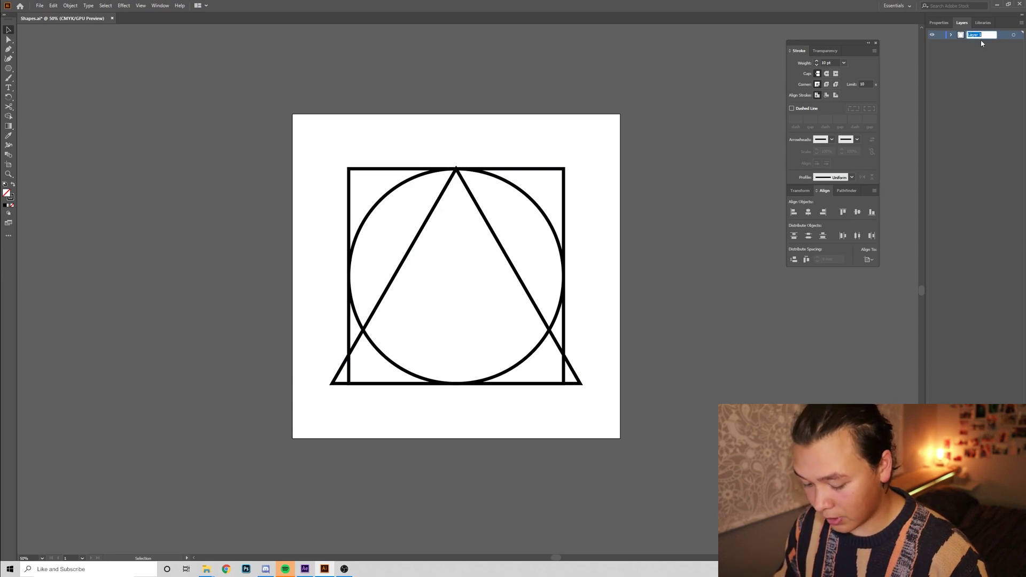
text(Guide)
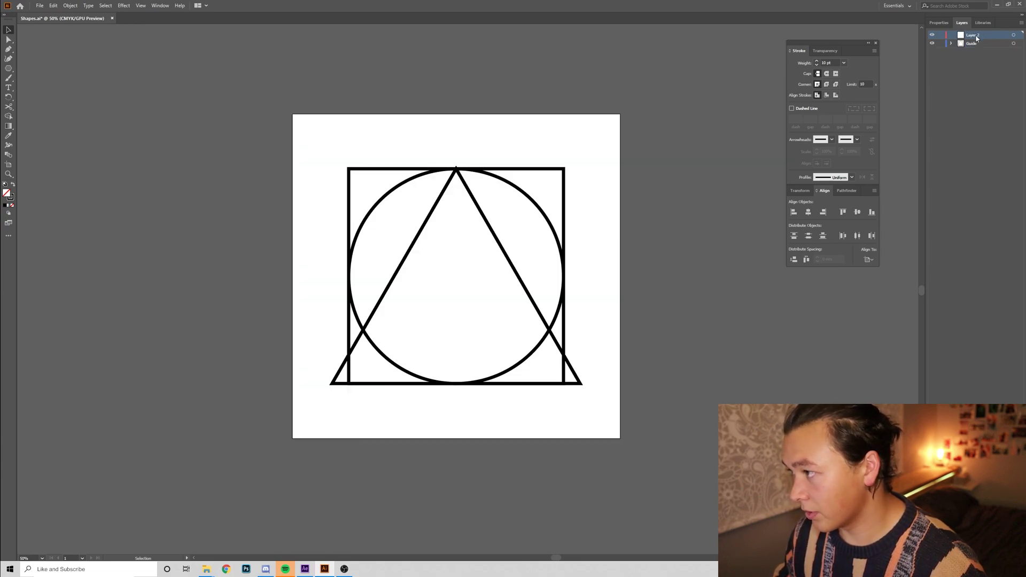
double_click(976, 38)
text(We)
text(rking)
key(Return)
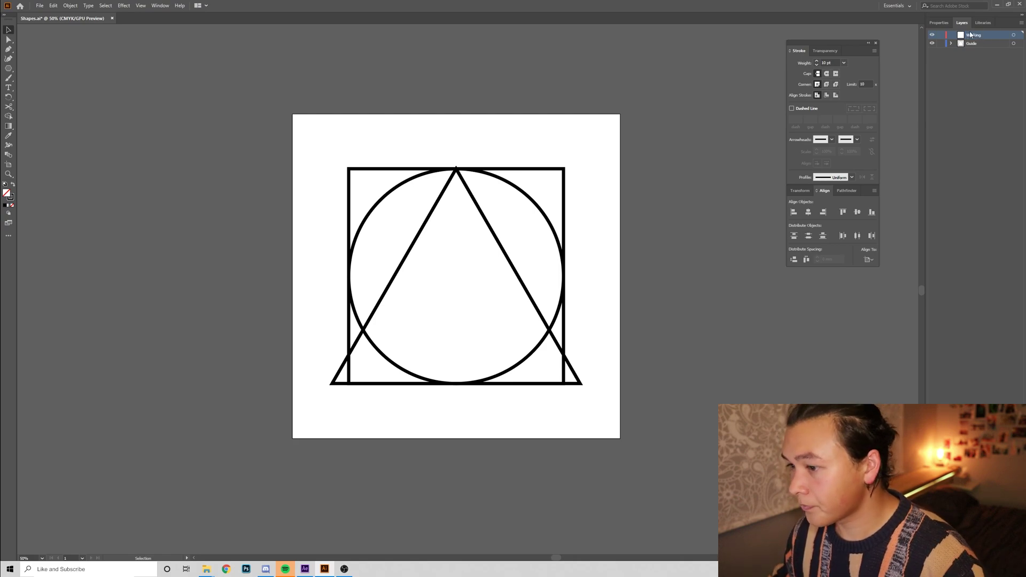
- Move the circle onto the Working layer and toggle layer visibility to verify it
click(529, 199)
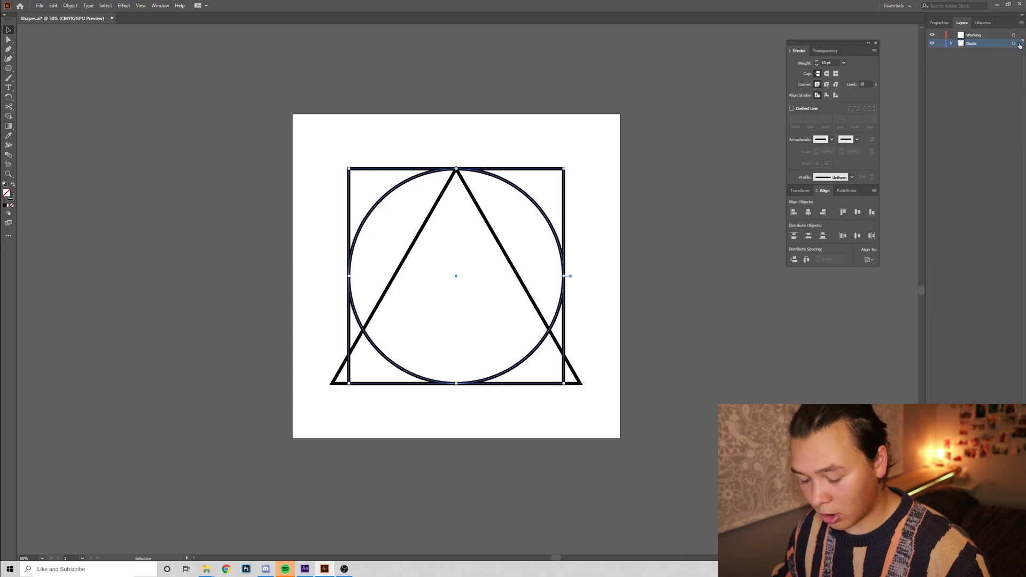
drag(1018, 46, 1019, 37)
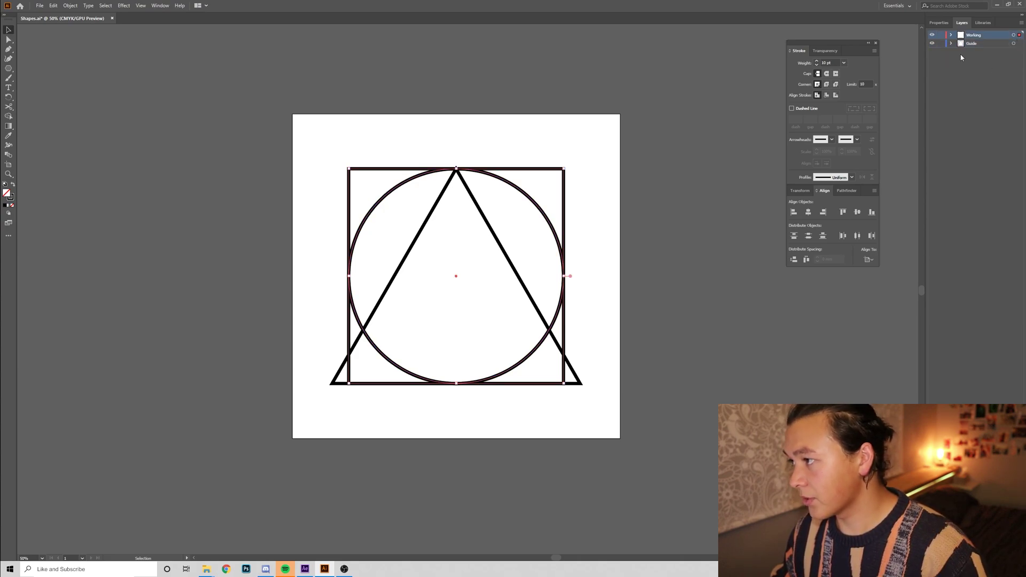
click(932, 44)
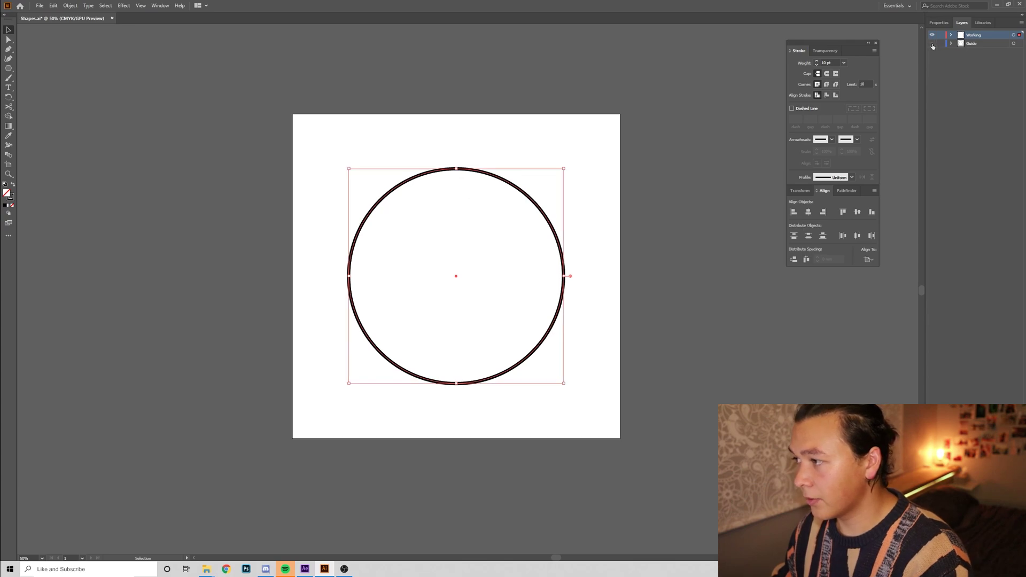
click(531, 109)
click(932, 35)
key(ctrl+y)
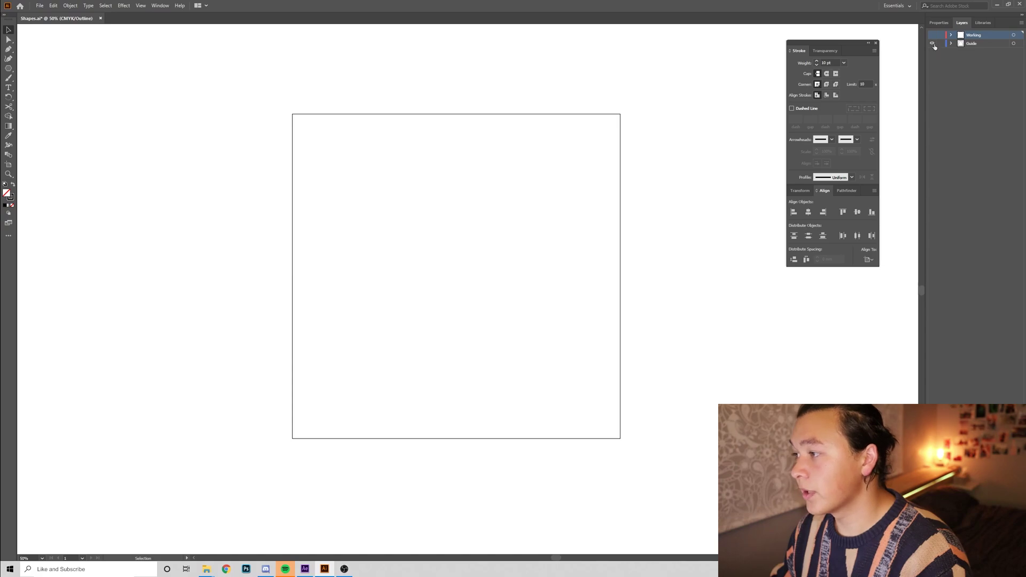
click(932, 43)
key(ctrl+y)
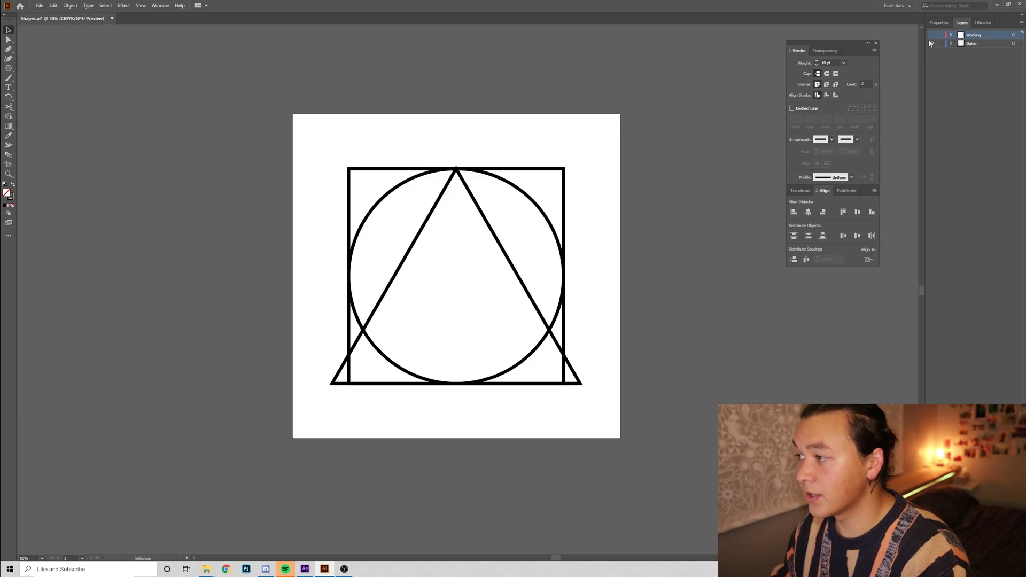
- Set the square, circle and triangle to 30% opacity
drag(599, 127, 451, 272)
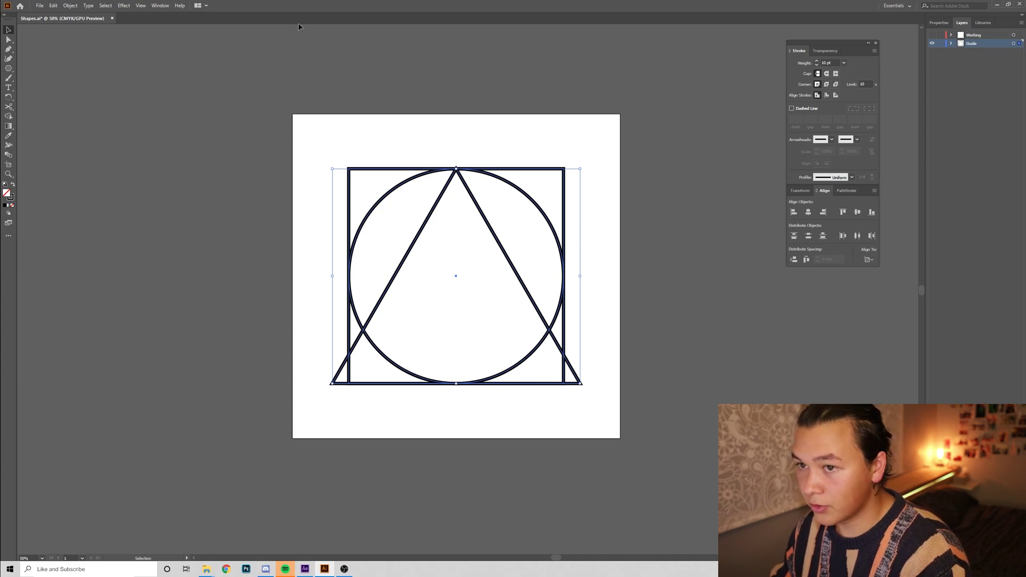
click(938, 23)
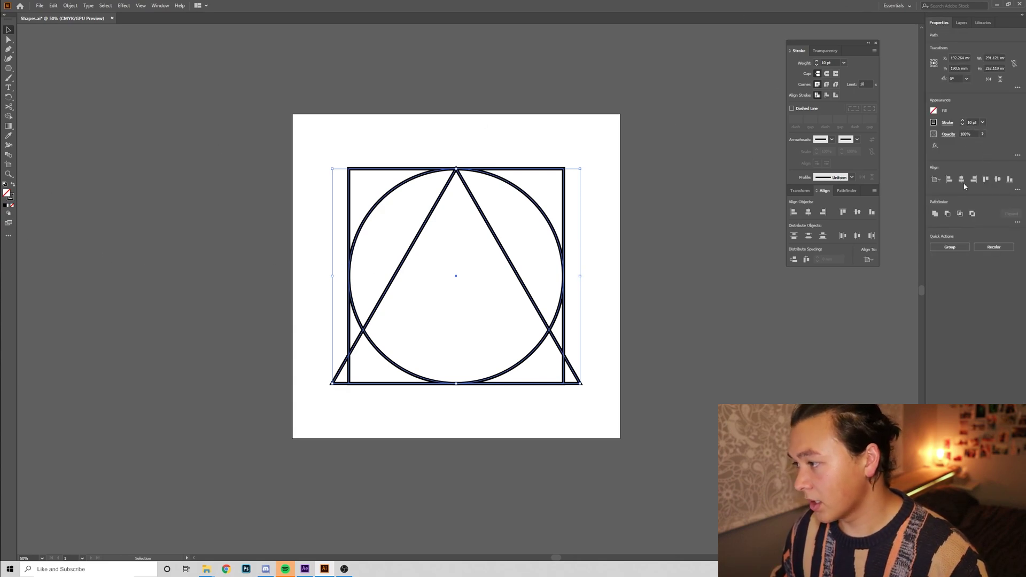
click(967, 134)
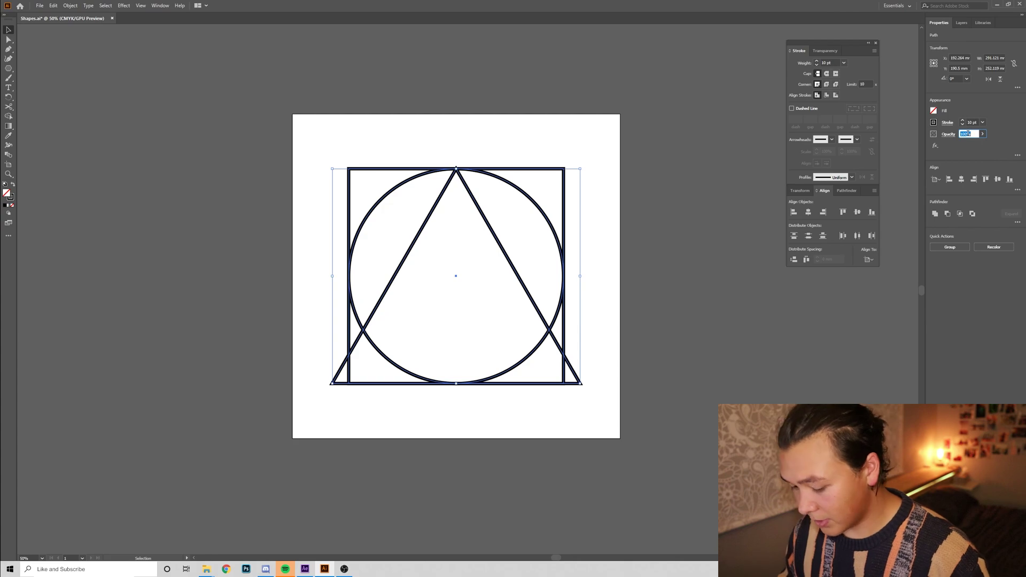
text(30)
key(Return)
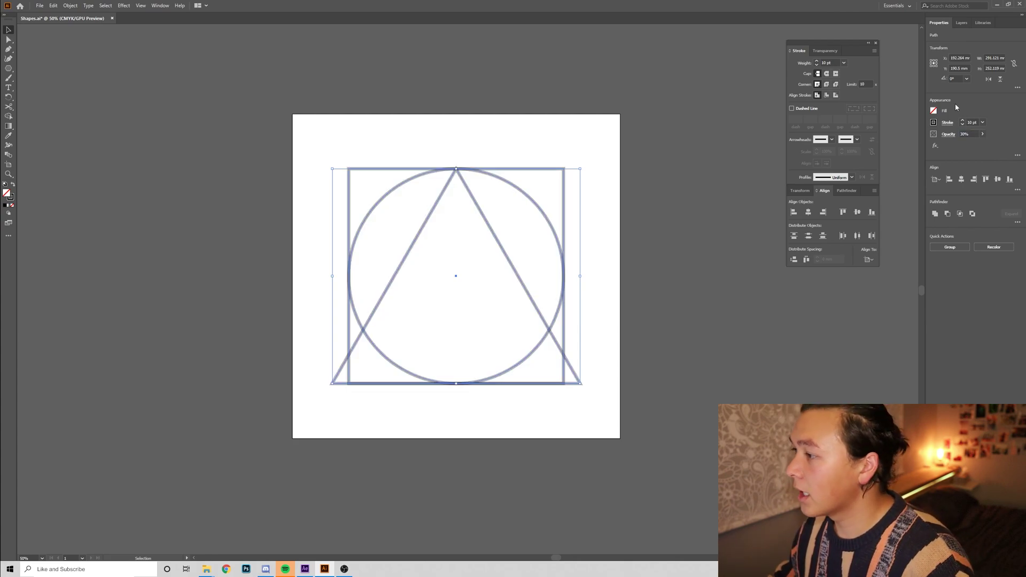
- Lock the Guide layer, make the Working layer visible and select the black circle
click(962, 23)
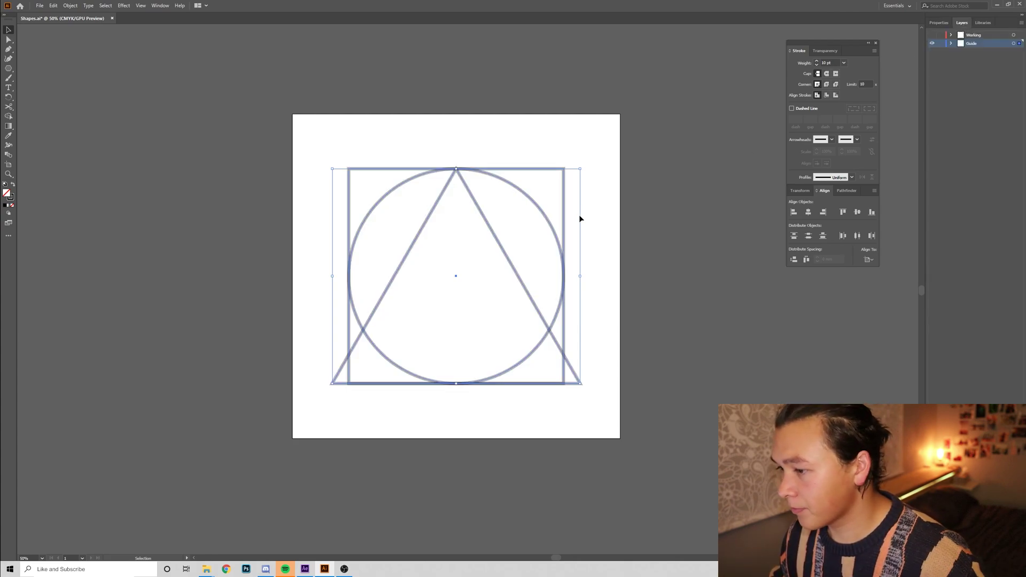
click(942, 44)
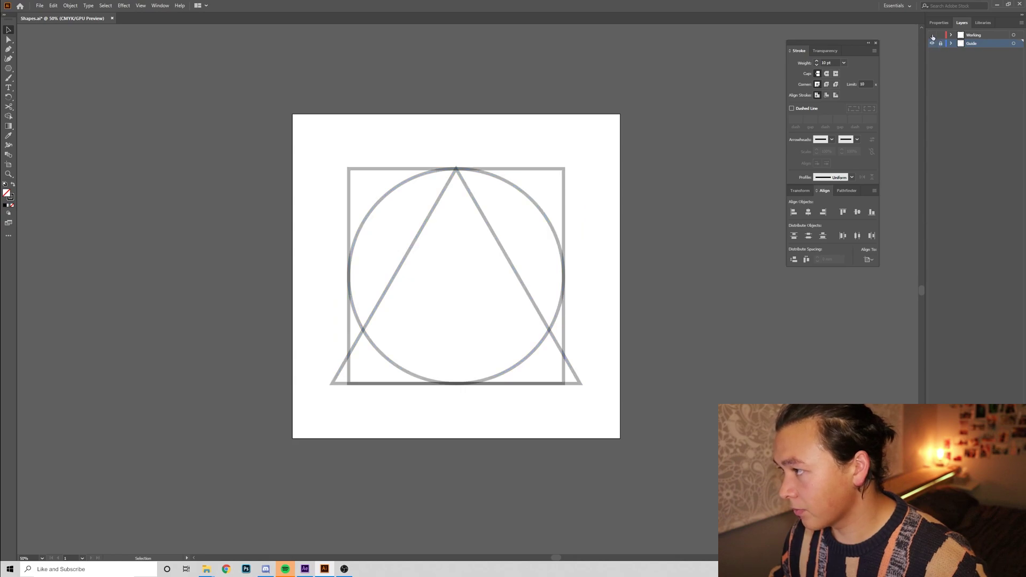
click(932, 35)
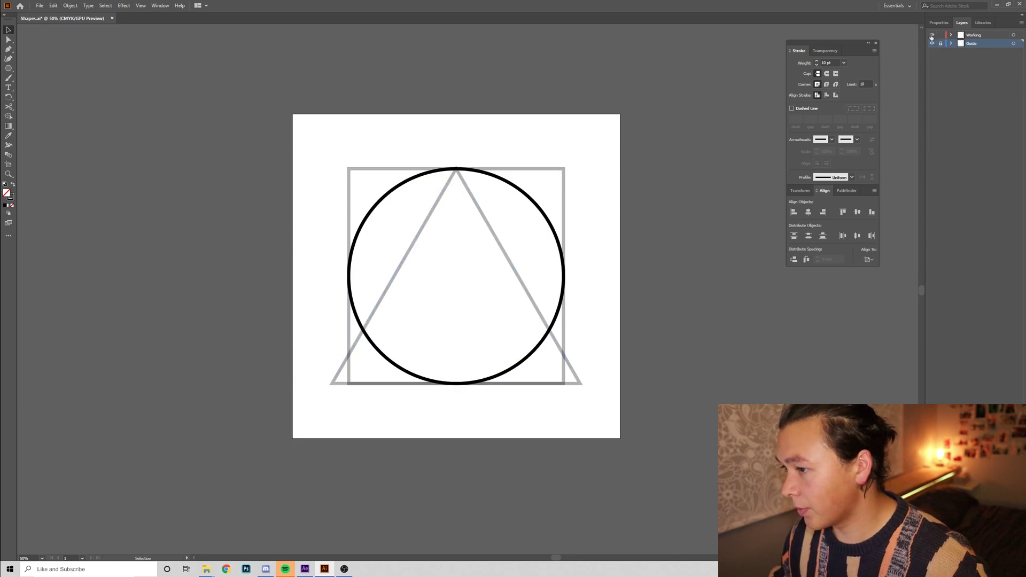
click(527, 196)
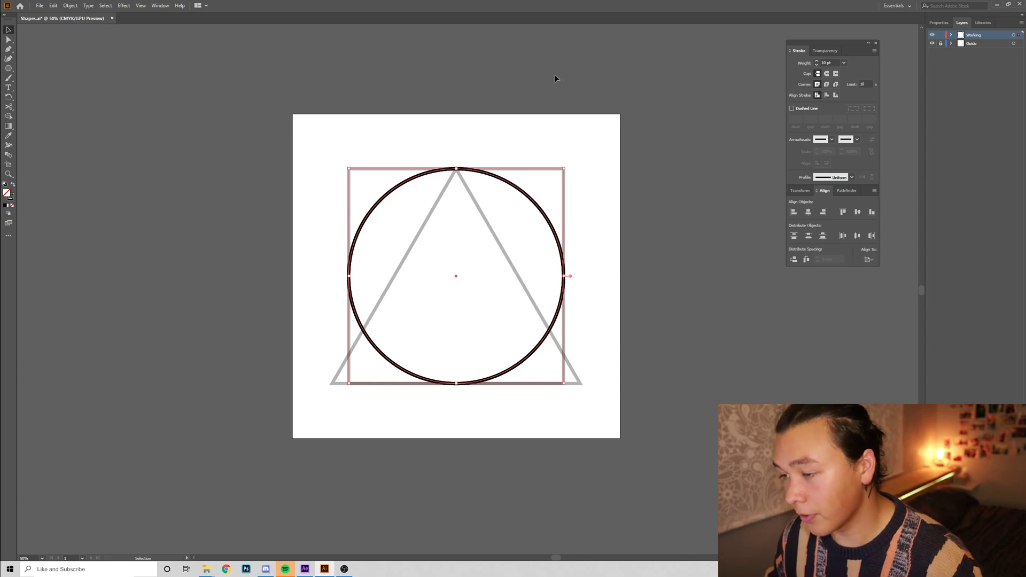
- Drag the circle's anchors onto the guide square's corners using Direct Selection
click(606, 134)
key(a)
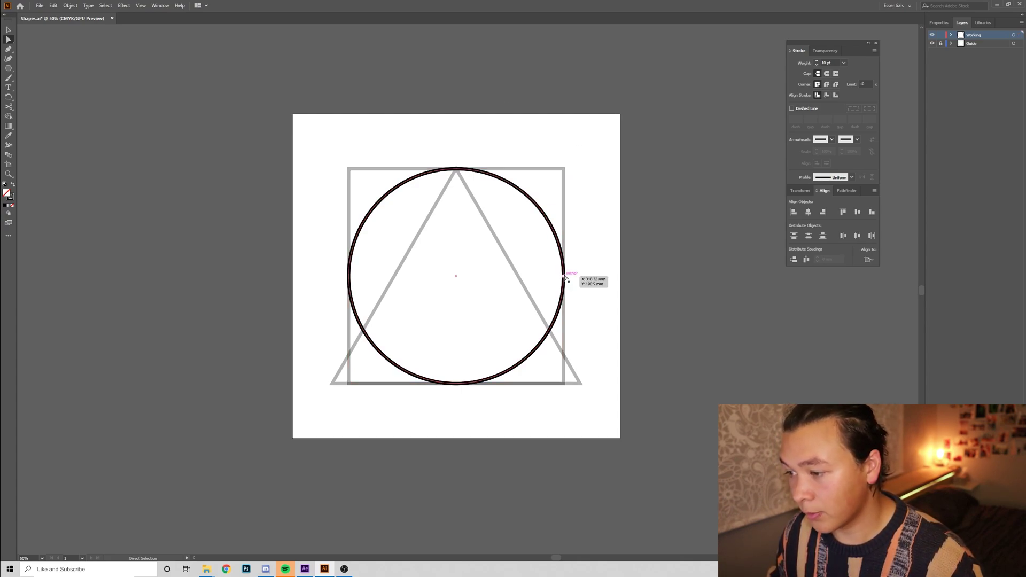
click(566, 278)
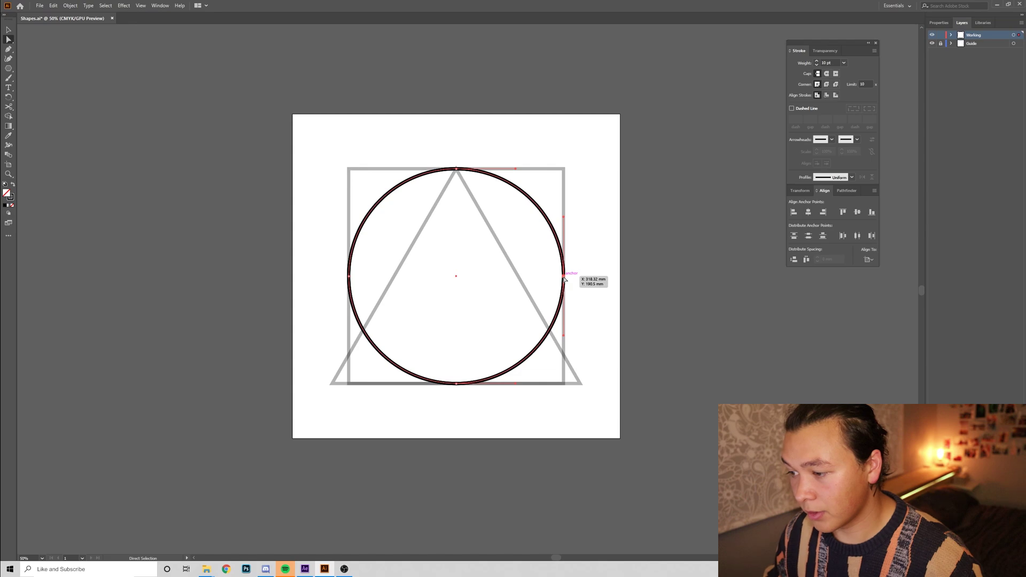
drag(563, 277, 564, 386)
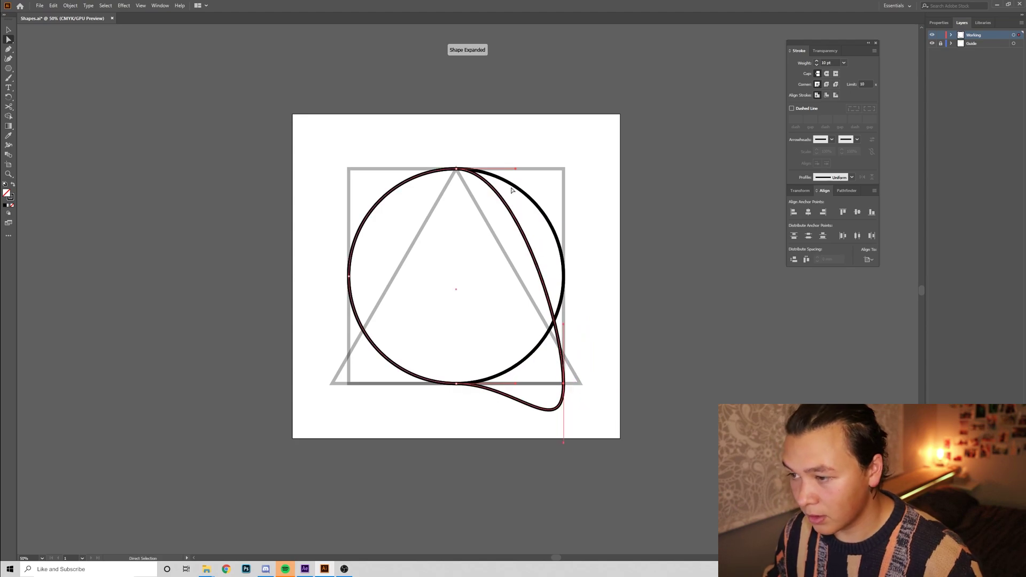
key(ctrl+y)
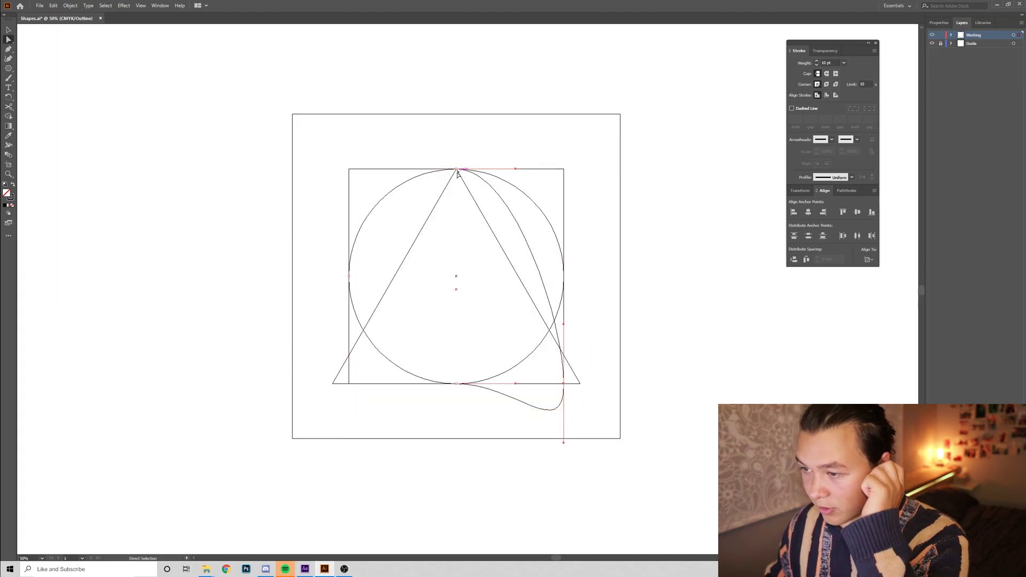
click(456, 169)
click(456, 169)
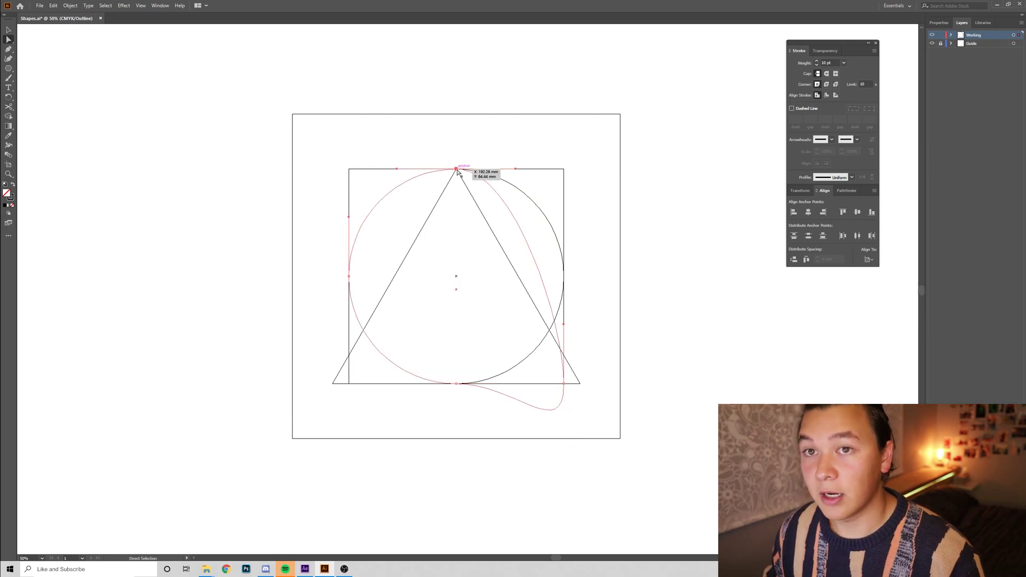
drag(457, 171, 564, 170)
drag(350, 277, 333, 386)
click(335, 416)
key(ctrl+y)
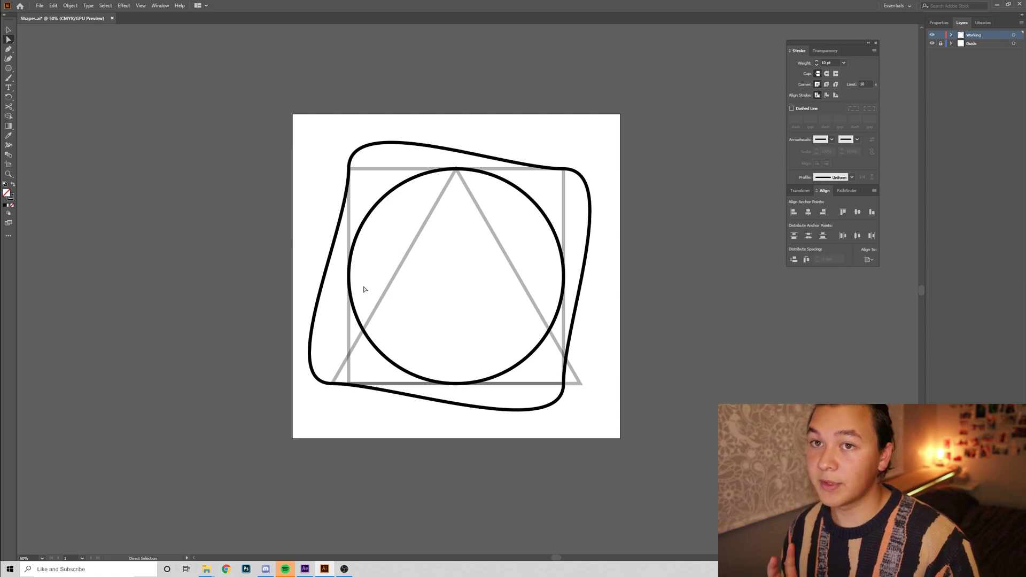
- Straighten the handles at the top-left and top-right corners into square edges
key(ctrl+y)
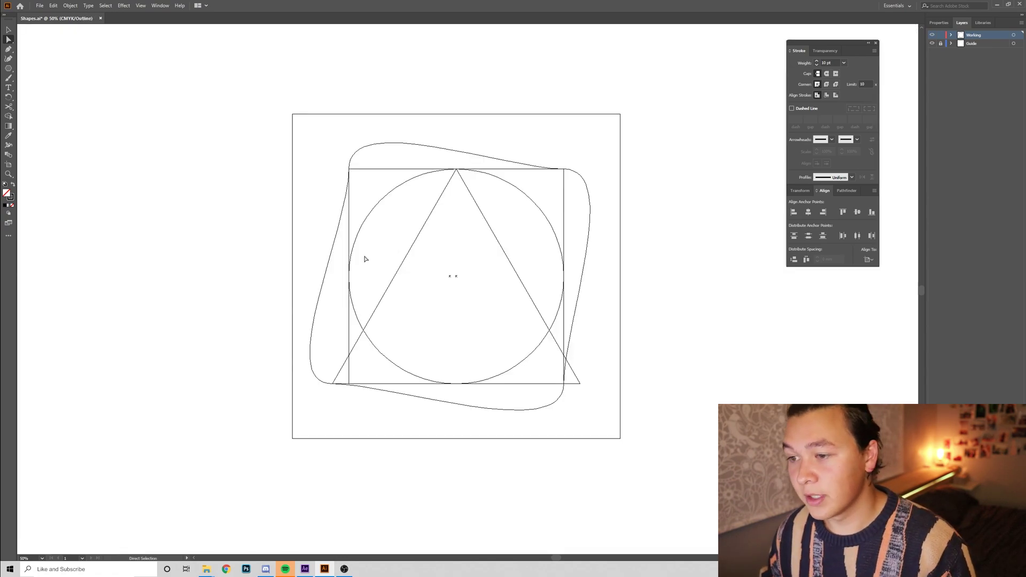
click(350, 169)
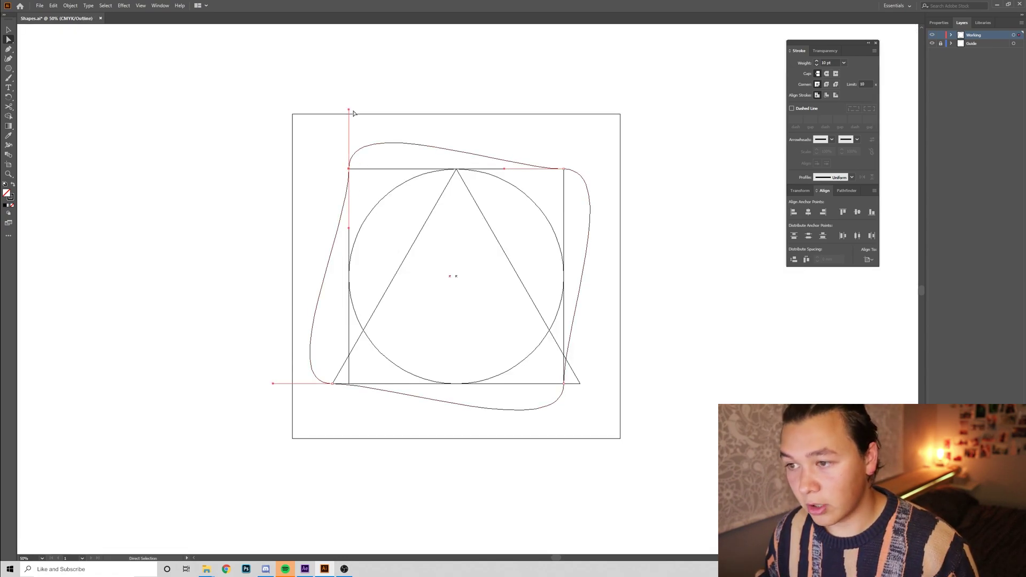
drag(350, 109, 414, 175)
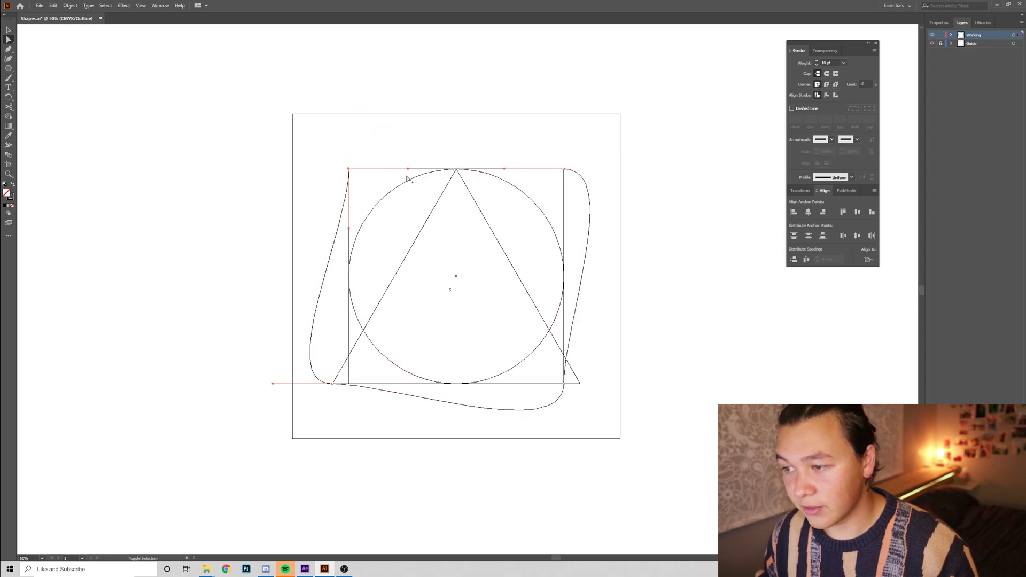
click(565, 170)
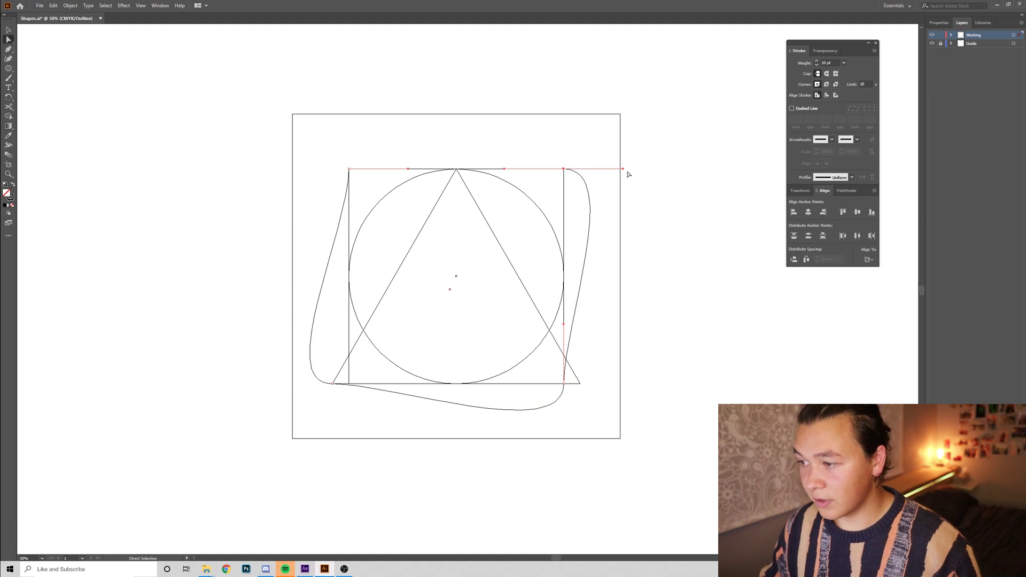
drag(622, 169, 607, 231)
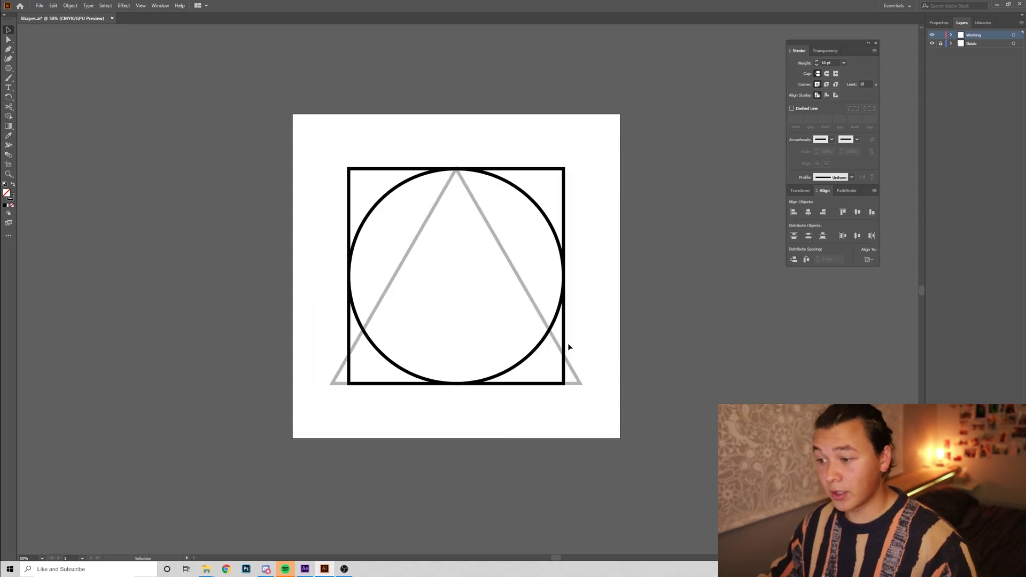
- Drag the black square's anchors onto the guide triangle's apex and base corners
click(565, 346)
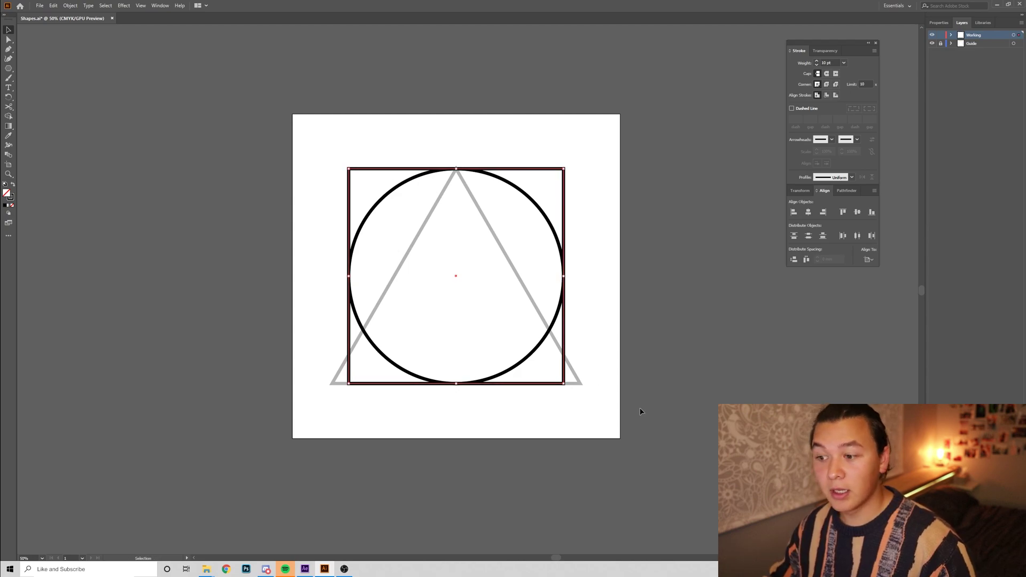
click(633, 373)
key(a)
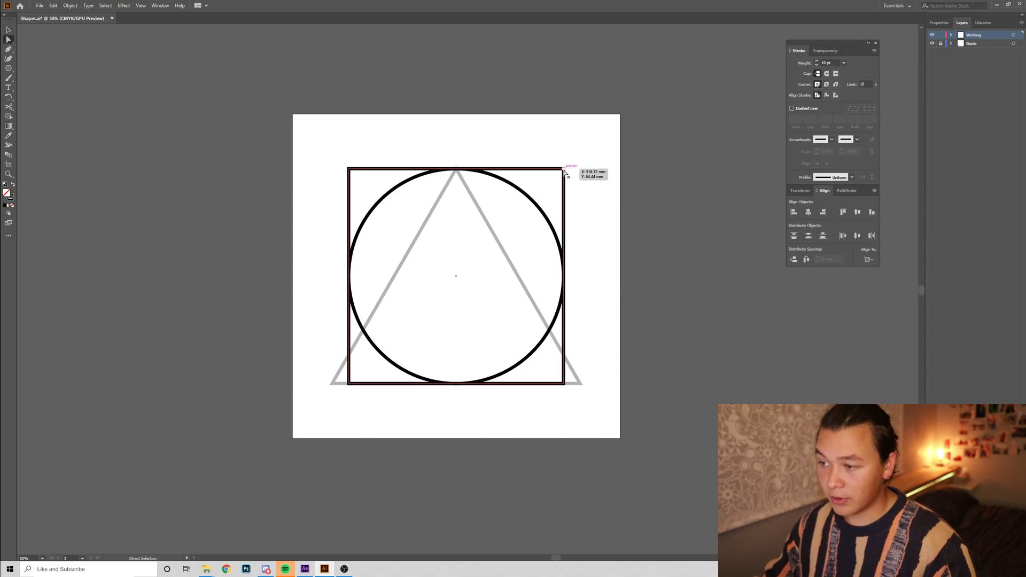
click(349, 385)
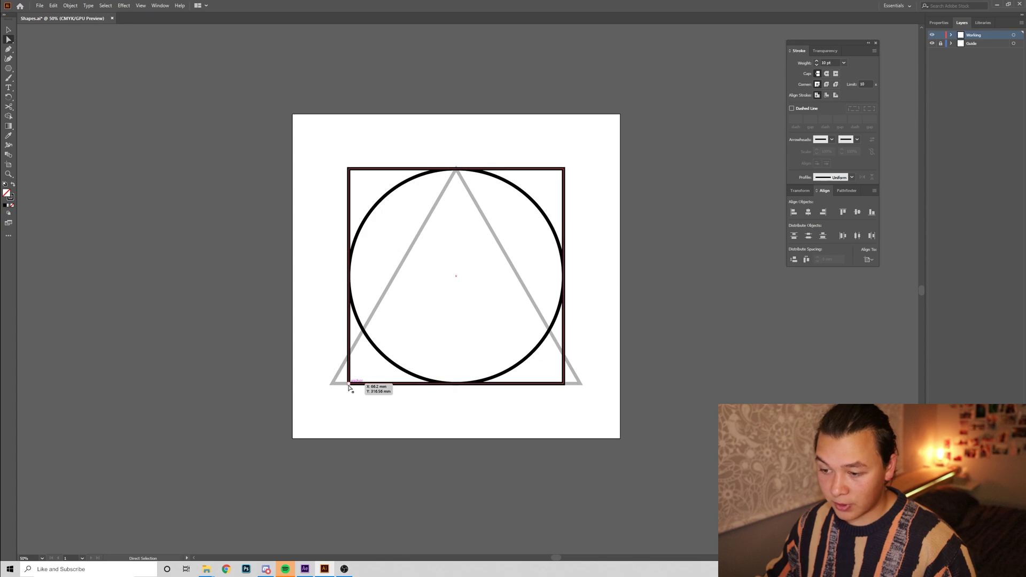
drag(349, 385, 332, 383)
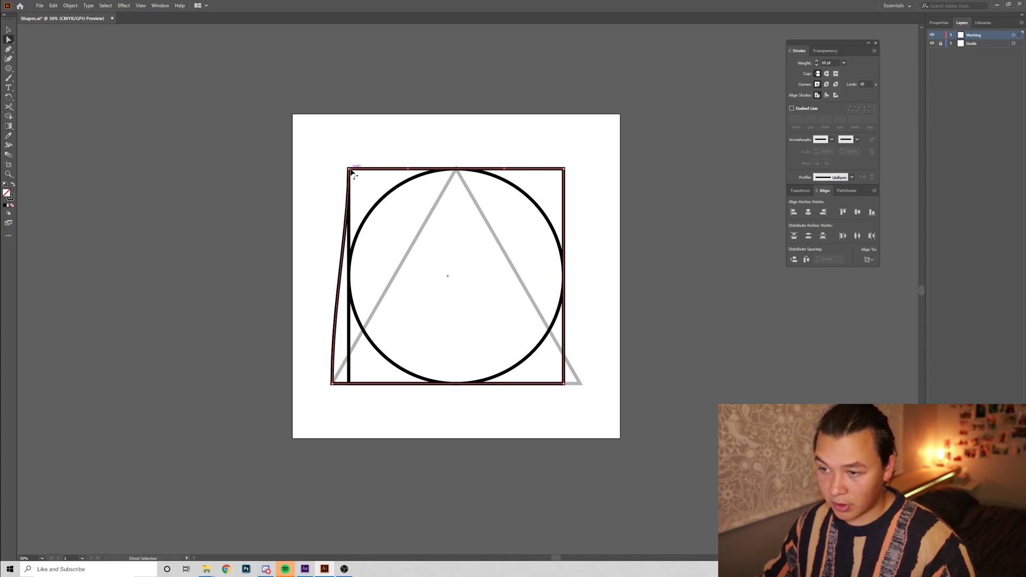
drag(356, 168, 455, 169)
click(564, 169)
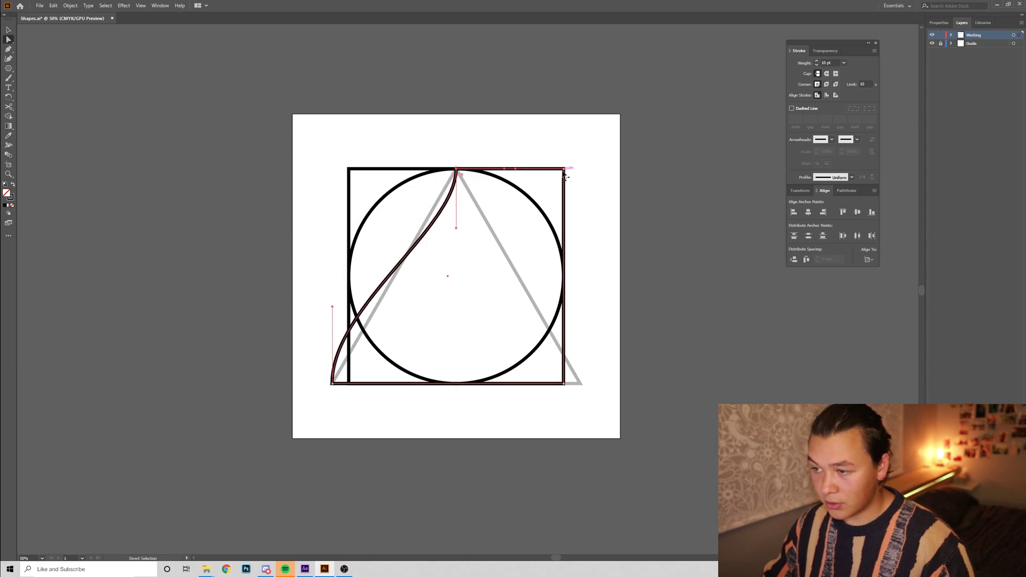
mouse_move(565, 171)
mouse_down()
mouse_move(609, 254)
mouse_move(582, 388)
mouse_up()
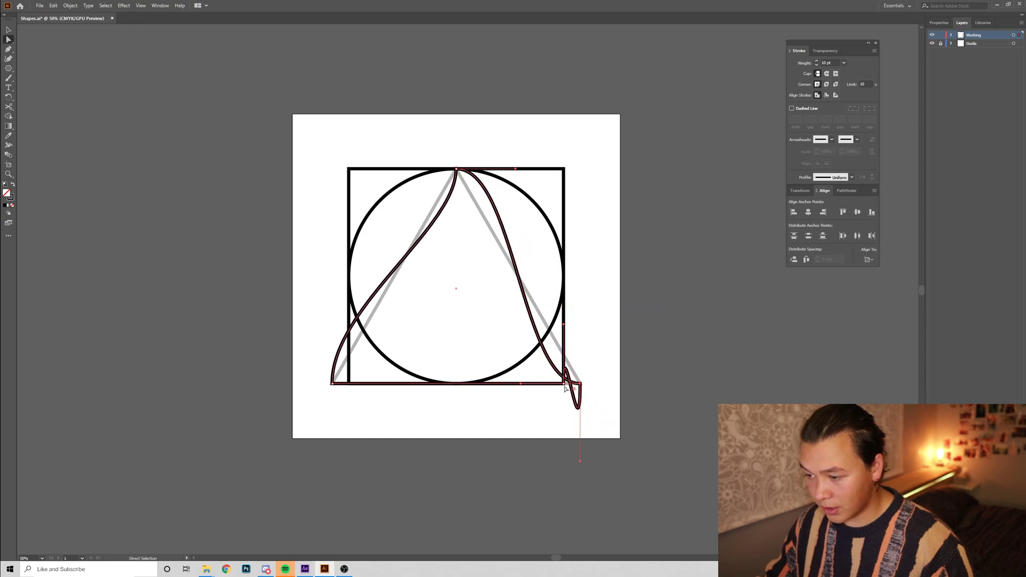
click(565, 384)
drag(565, 386, 456, 384)
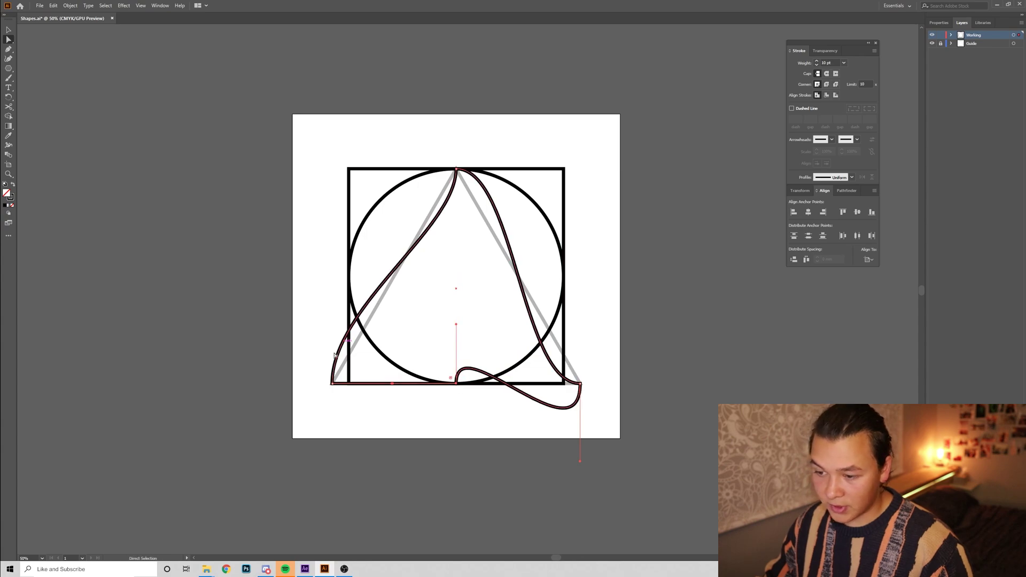
- Adjust the anchor handles until the triangle's sides run straight along the guide
click(332, 383)
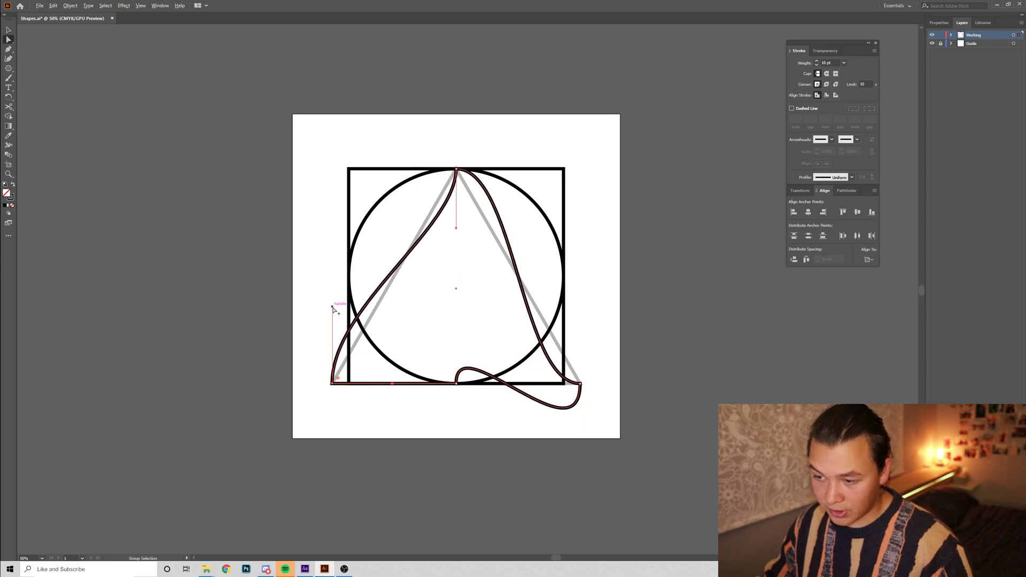
drag(332, 305, 378, 303)
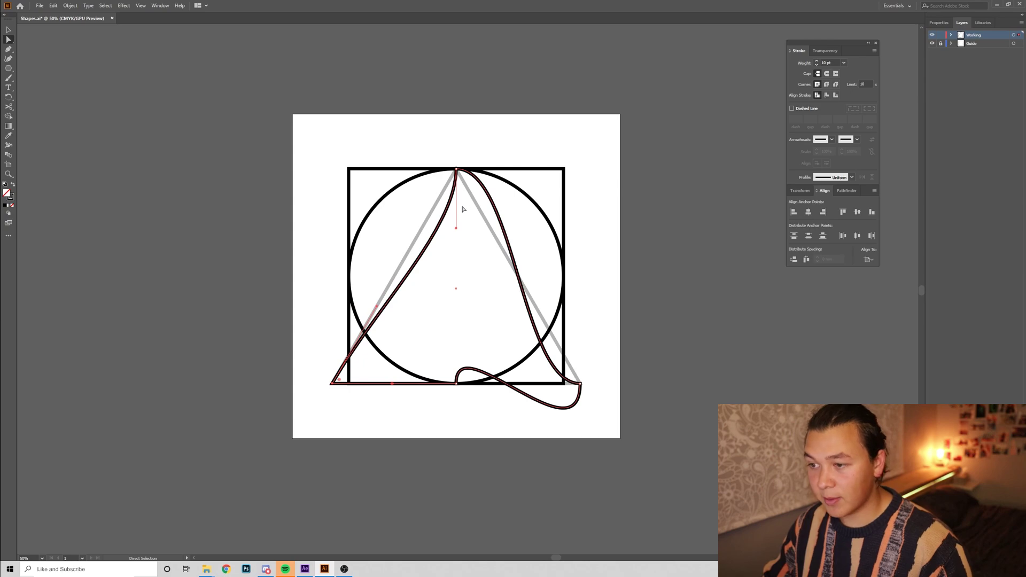
drag(456, 169, 457, 170)
drag(456, 228, 426, 222)
click(455, 280)
click(457, 170)
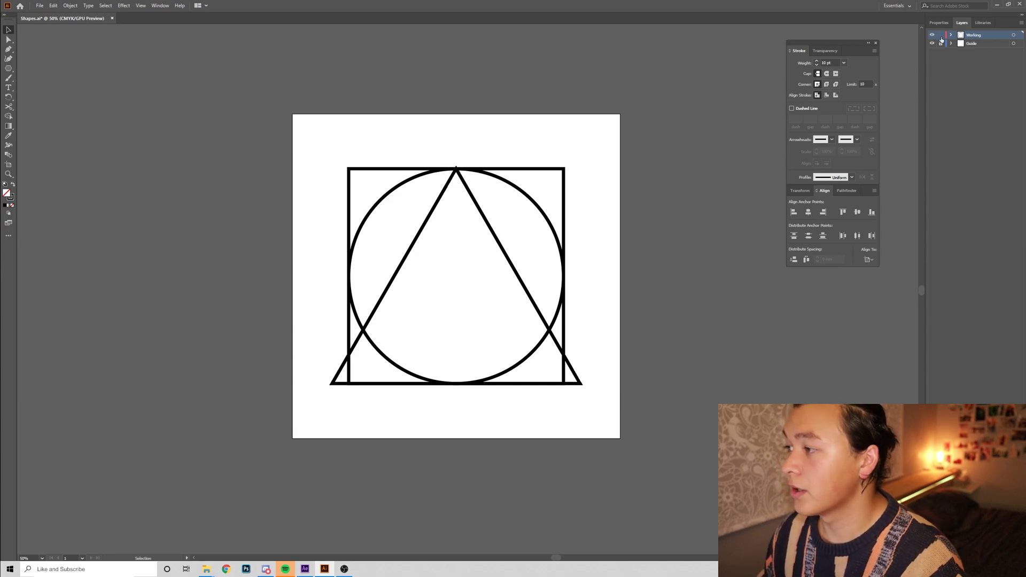
- Delete the Guide layer with its artwork and save Shapes.ai
click(975, 44)
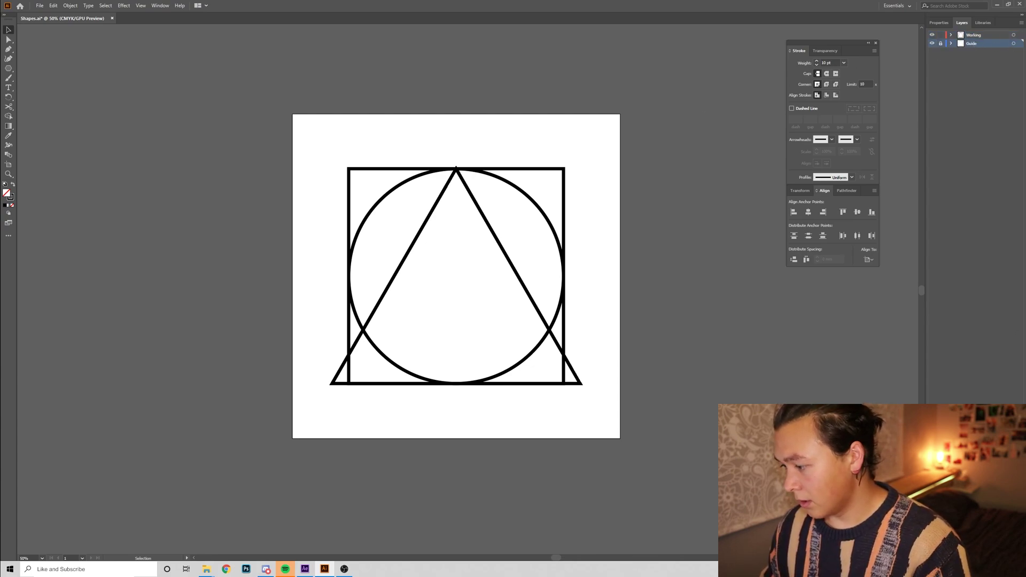
key(Delete)
key(Return)
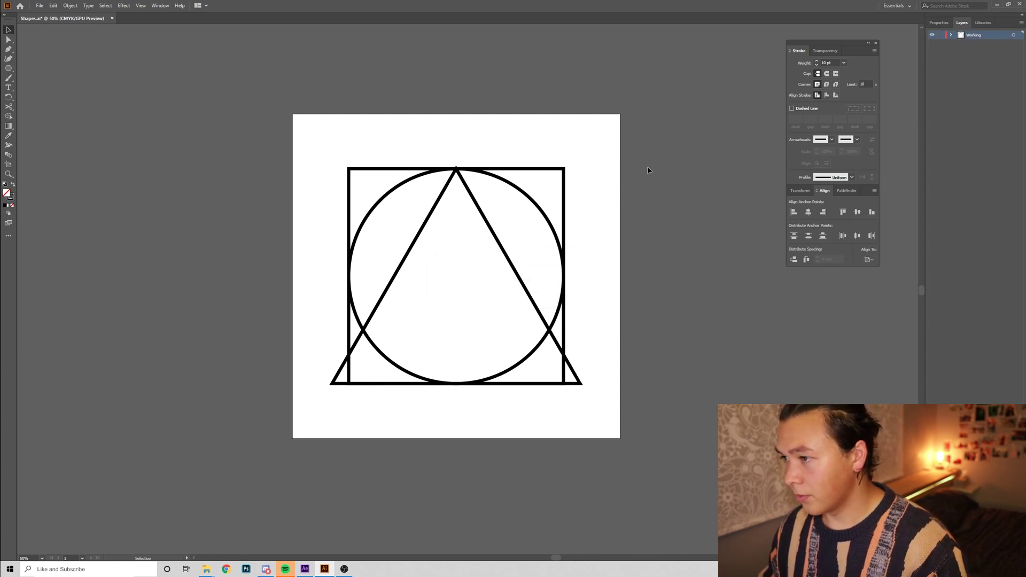
key(ctrl+s)
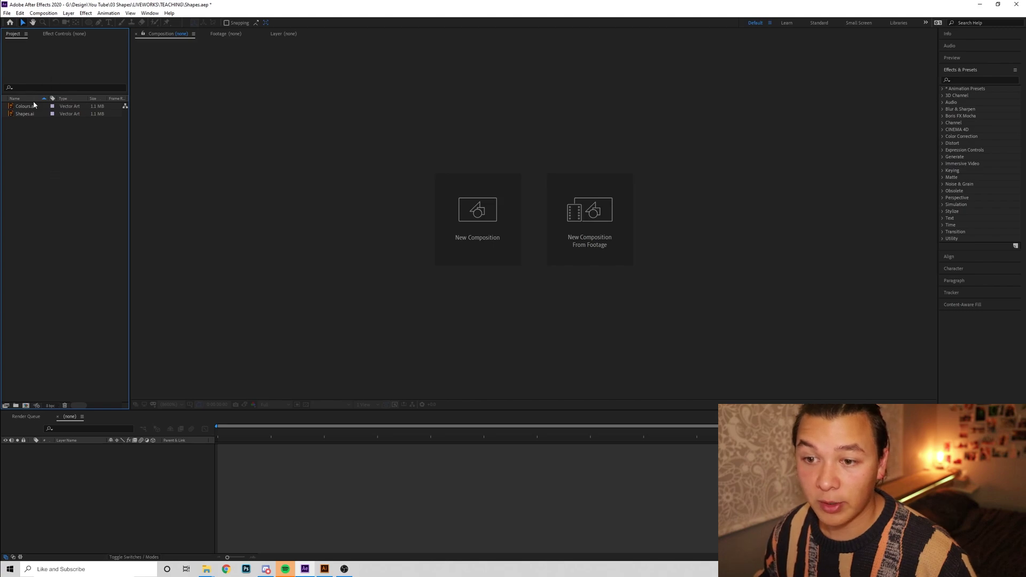
- Create a composition from Shapes.ai and place a white solid layer beneath it
click(32, 115)
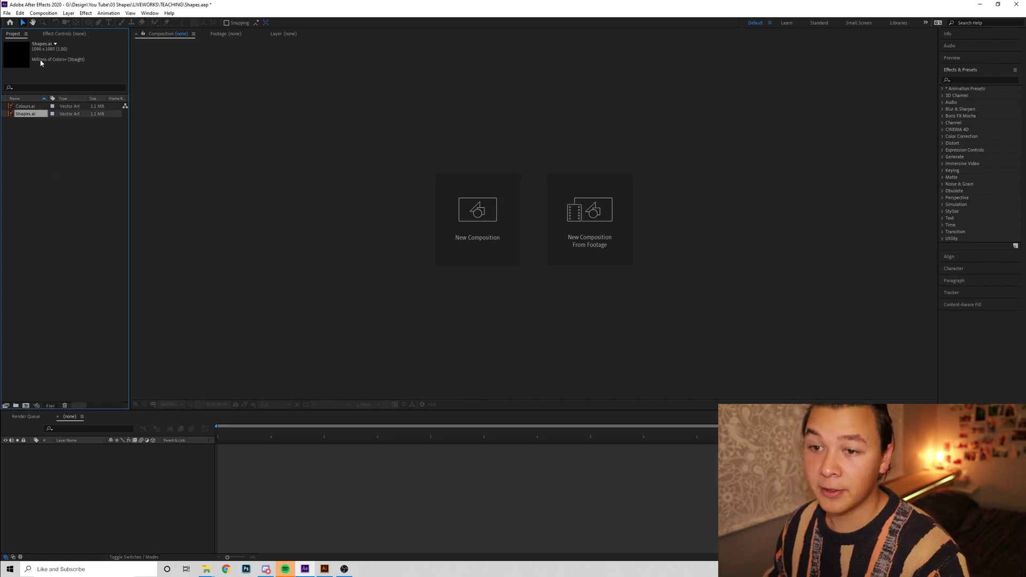
drag(24, 118, 26, 406)
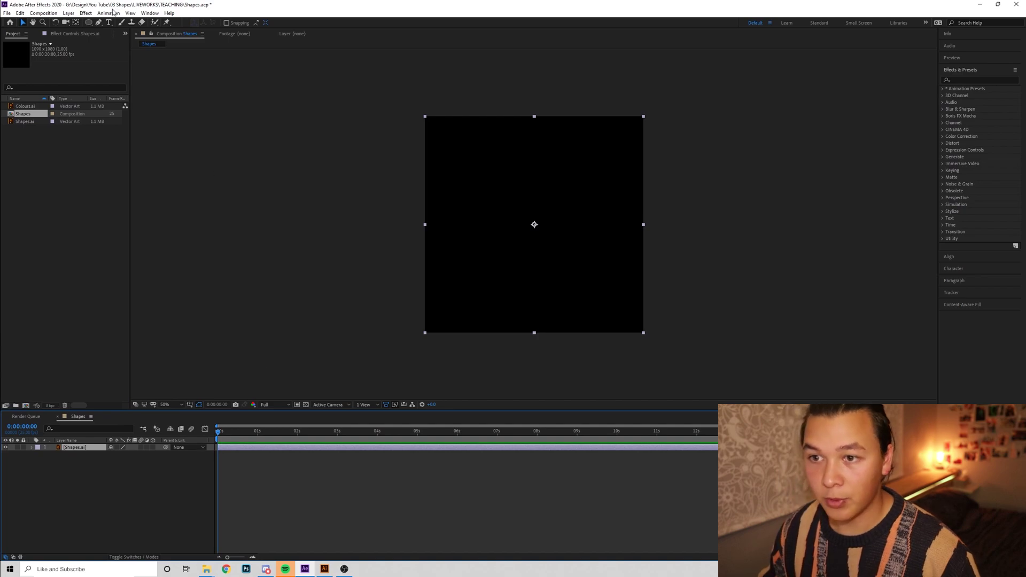
click(85, 13)
mouse_move(176, 23)
click(205, 31)
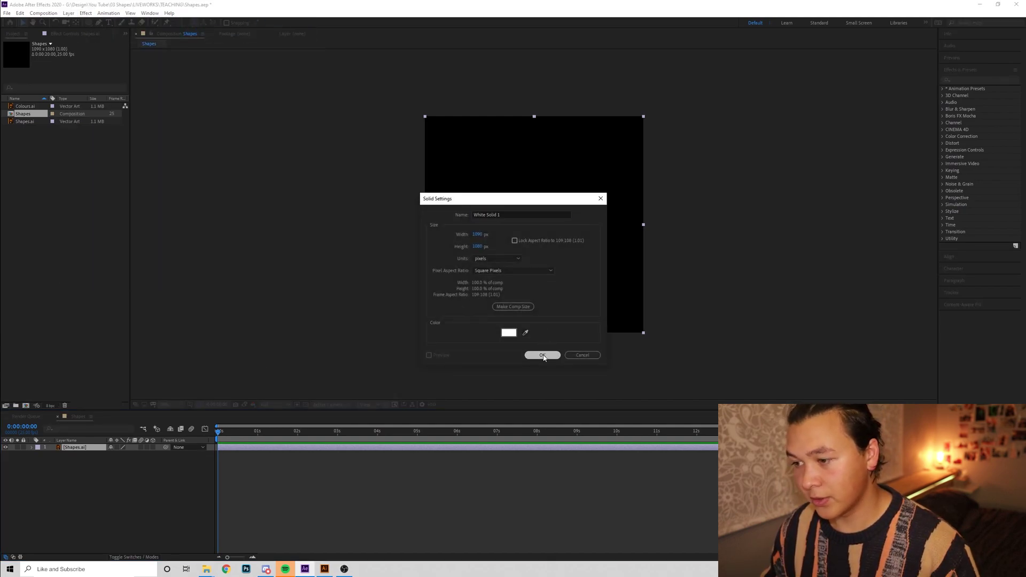
click(542, 355)
drag(80, 447, 70, 462)
click(76, 449)
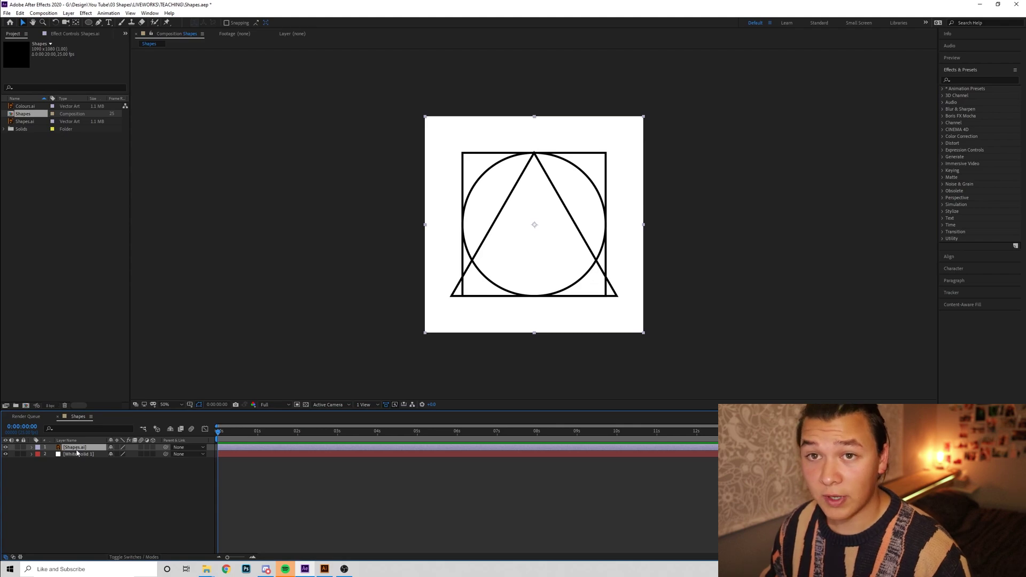
- Convert Shapes.ai into the Shapes Outlines shape layer and delete the original layer
right_click(78, 453)
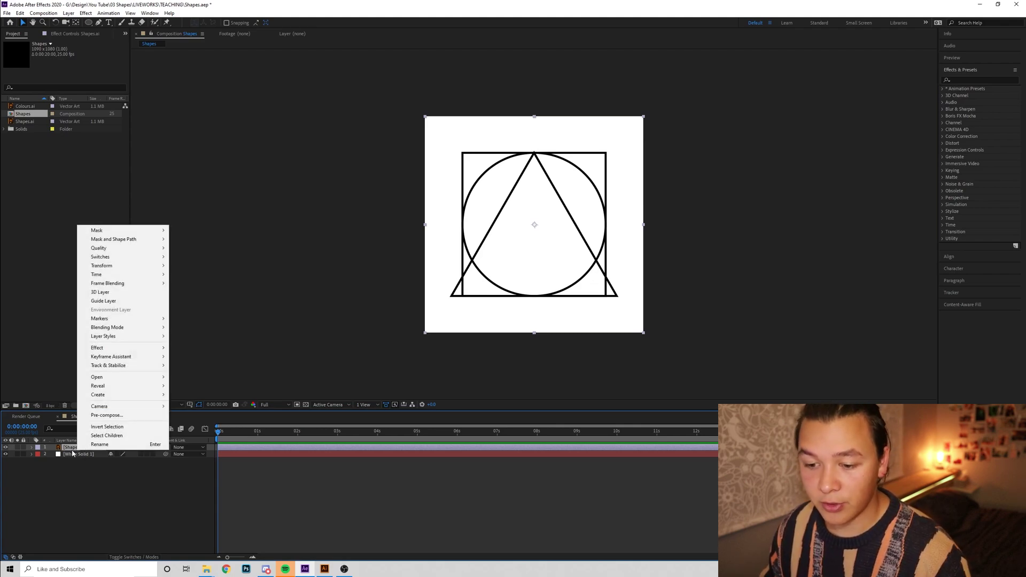
mouse_move(124, 398)
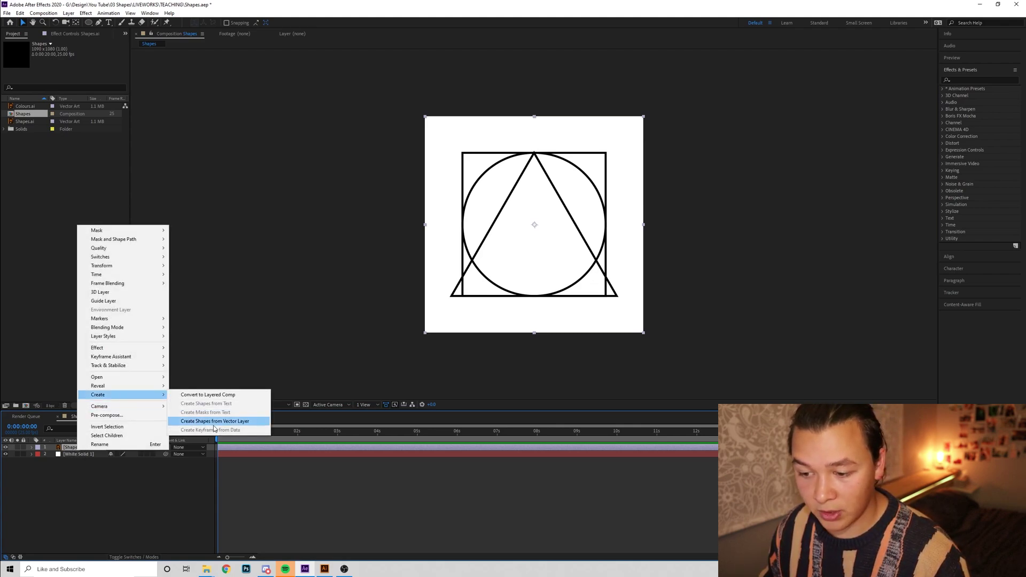
click(214, 422)
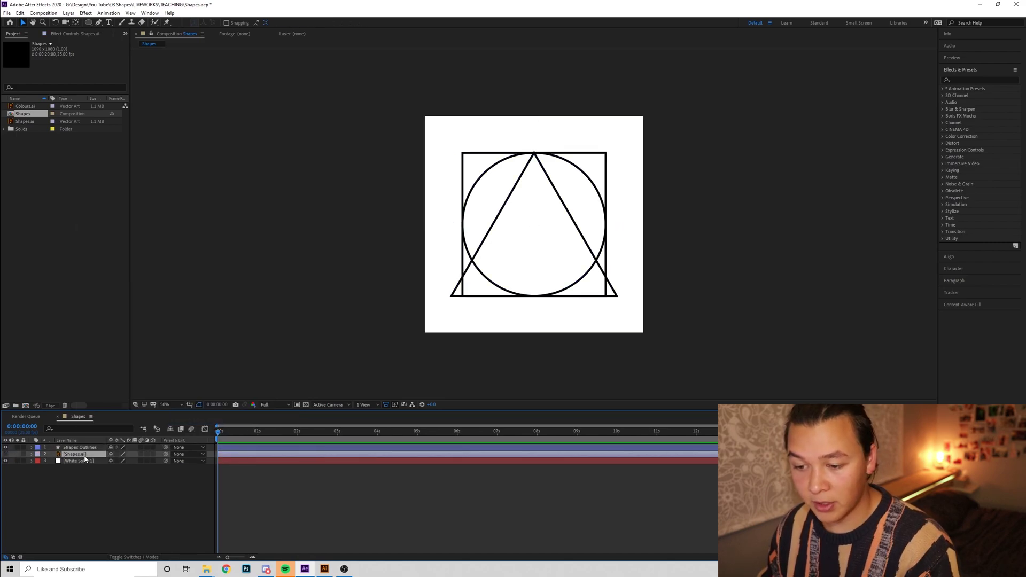
key(Delete)
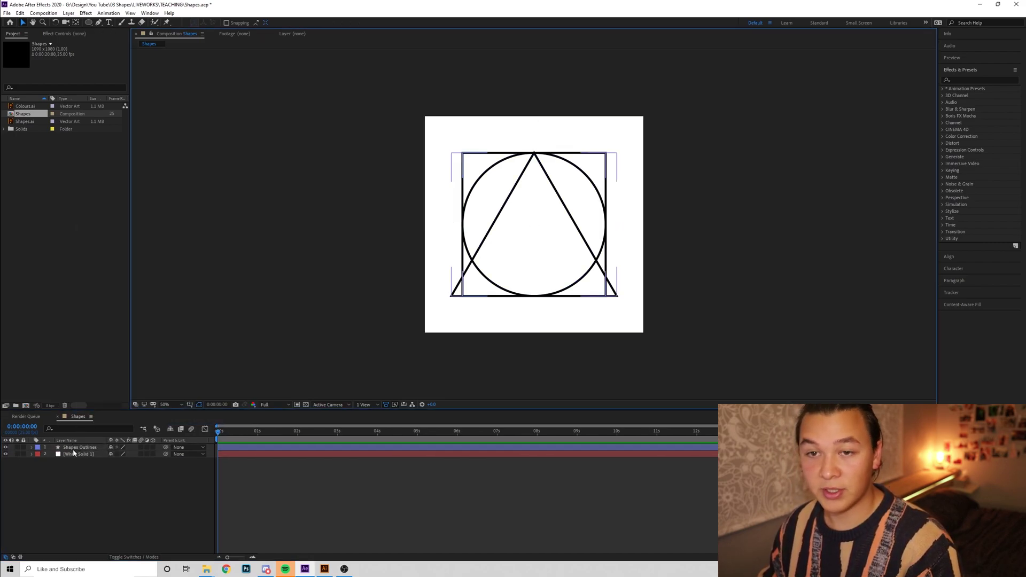
click(75, 449)
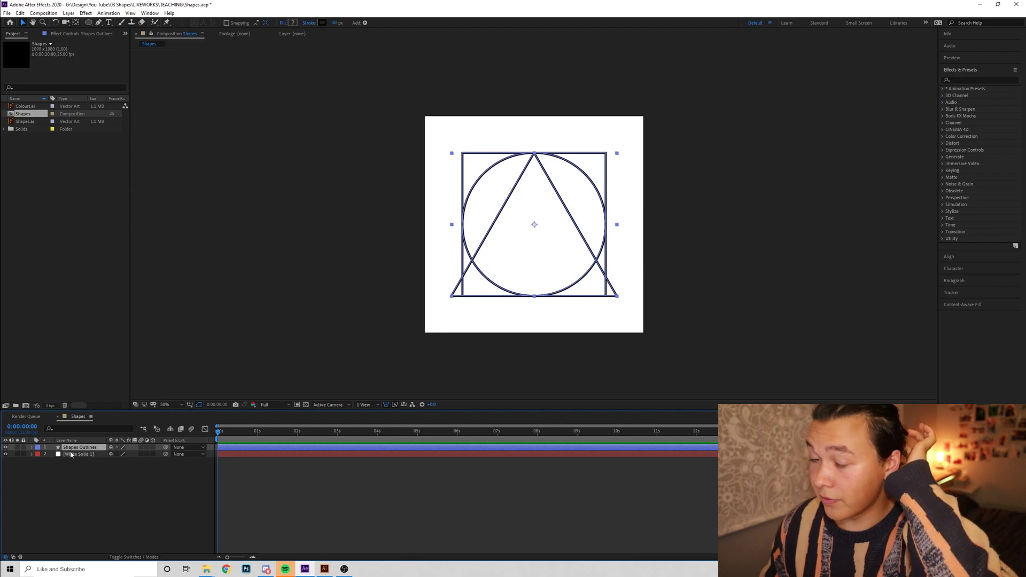
- Expand Contents, Groups 1–3 and each group's Path property
click(30, 448)
click(40, 454)
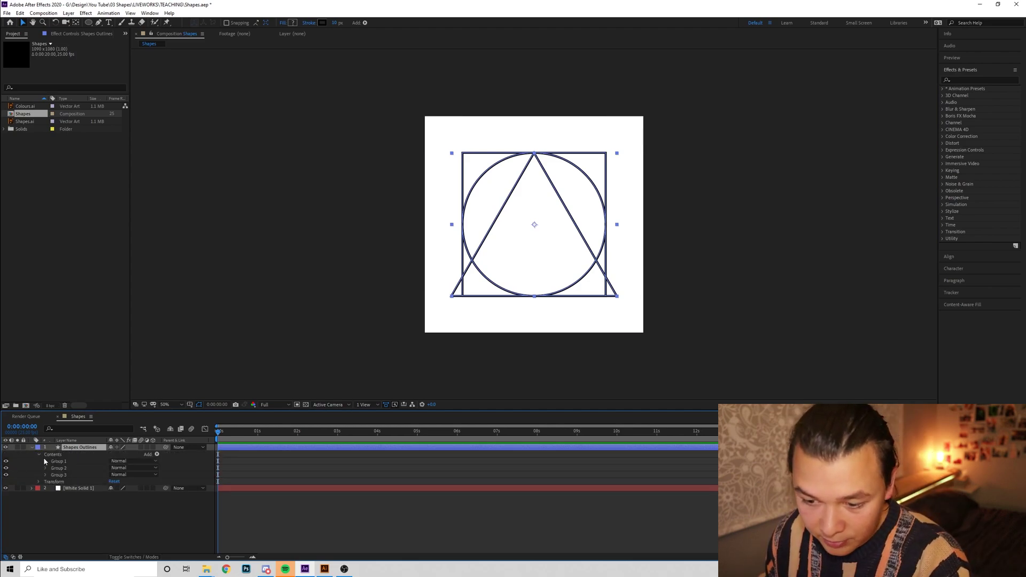
click(45, 461)
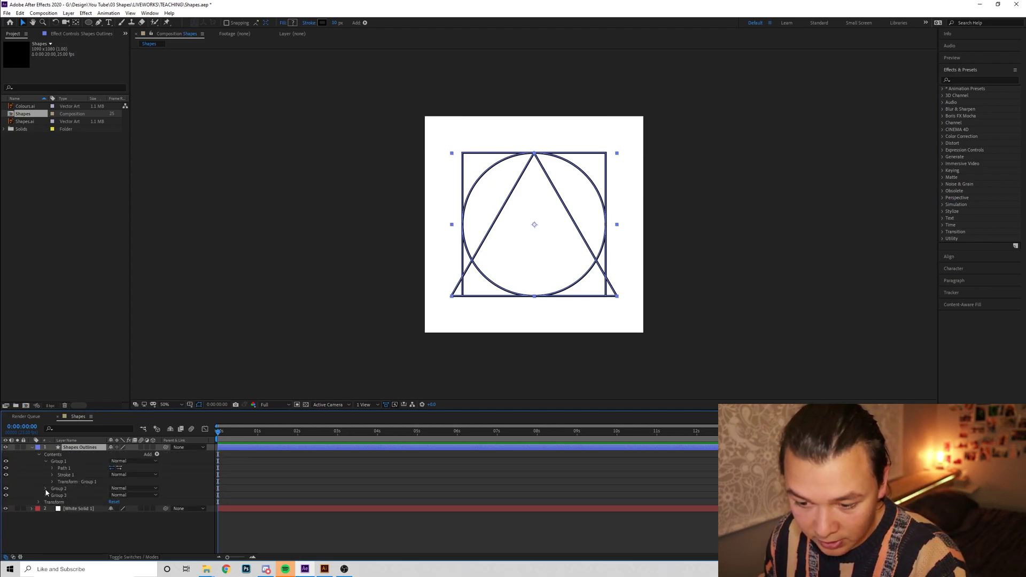
click(46, 488)
click(46, 515)
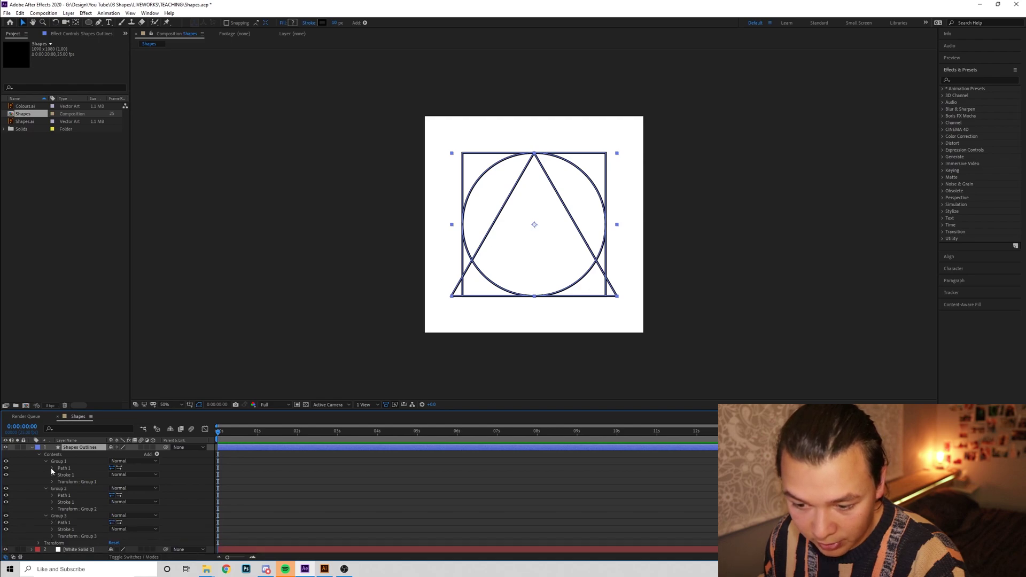
click(52, 468)
click(52, 502)
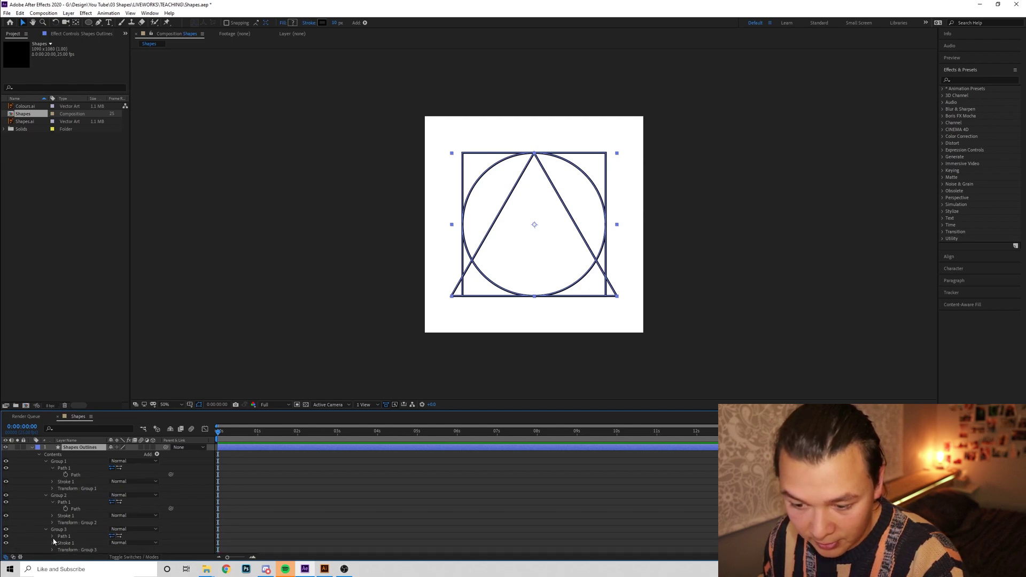
click(52, 536)
- Toggle Group 1 and Group 2 visibility to identify the triangle and square
click(64, 463)
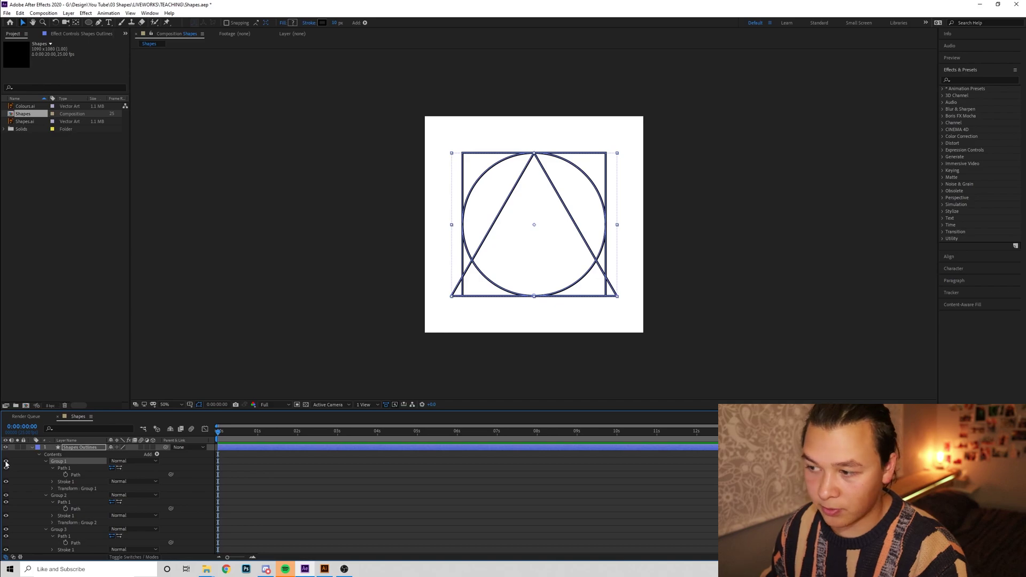
click(6, 460)
click(6, 461)
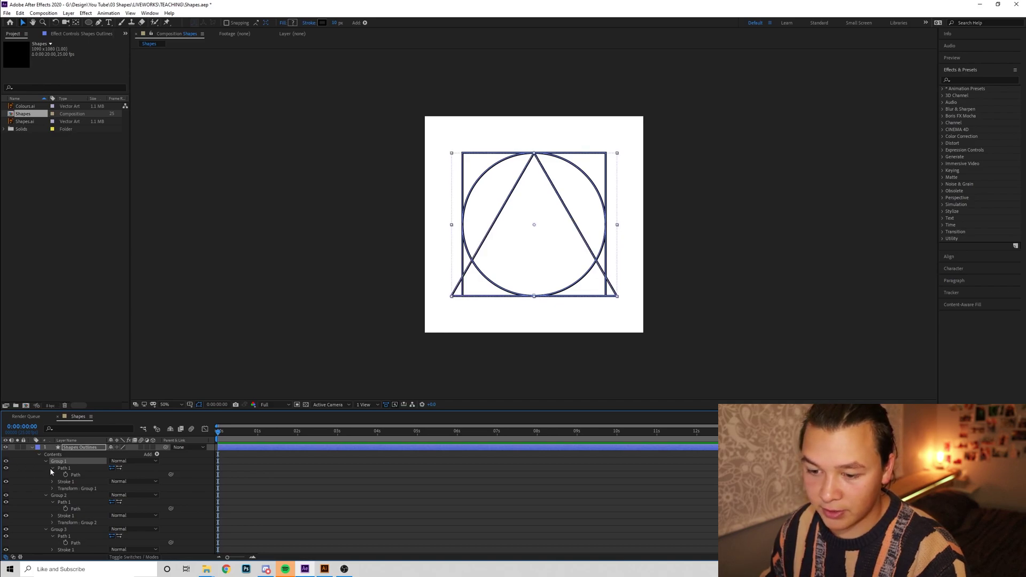
click(5, 495)
click(6, 495)
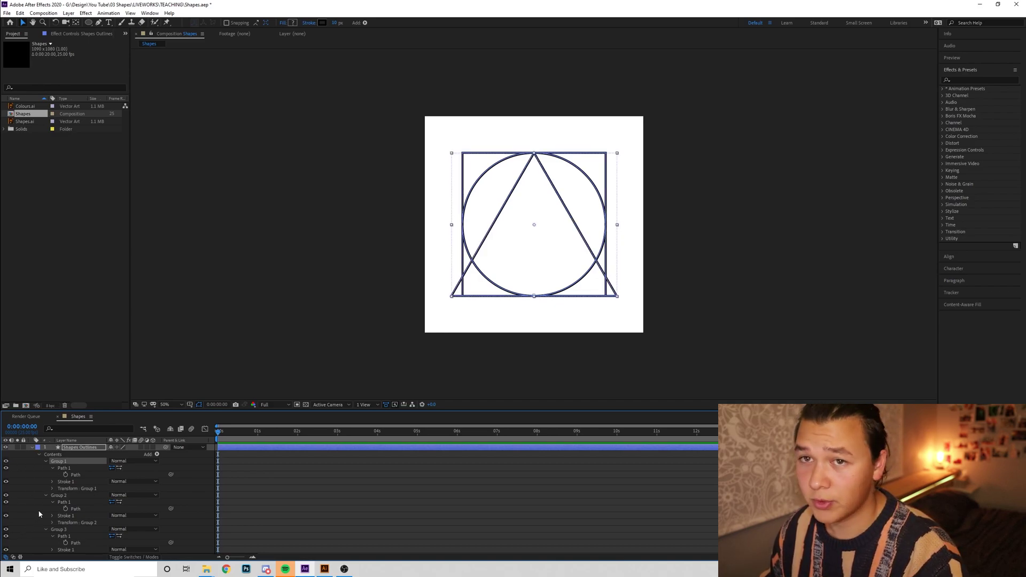
- Paste Group 2's square path into Group 1's Path keyframe at 0:00:01:24
click(80, 474)
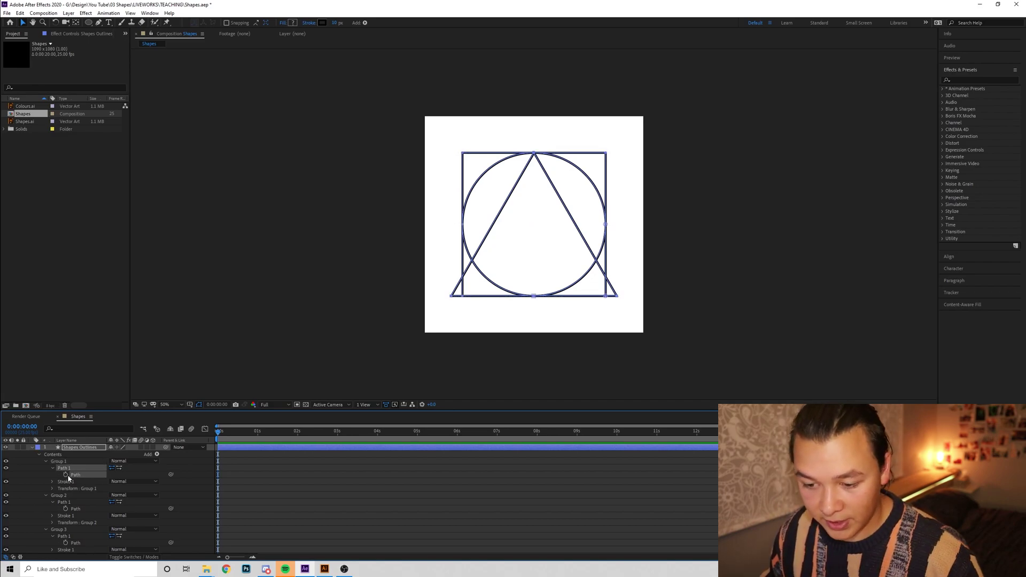
click(66, 509)
click(65, 543)
key(F2)
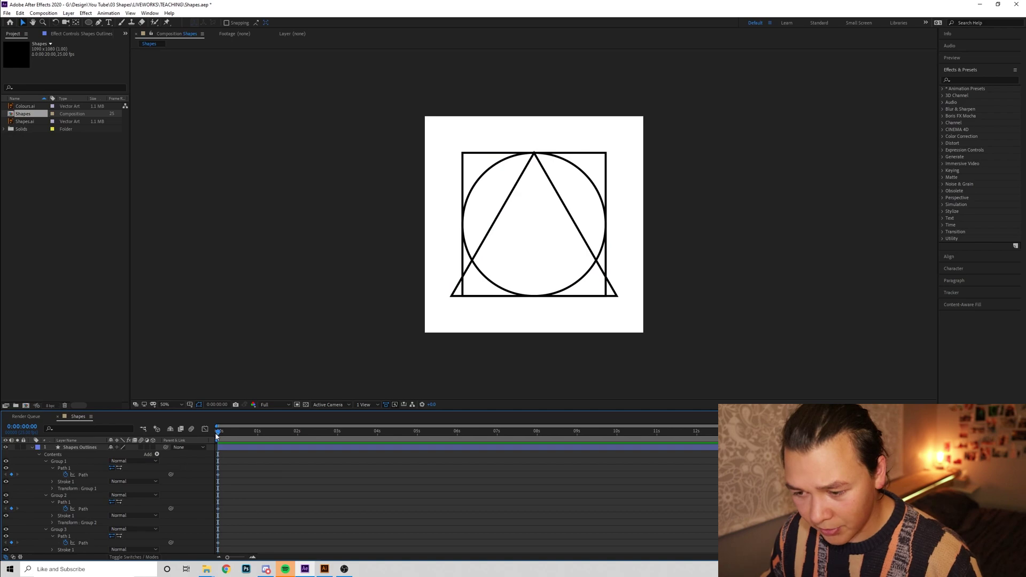
drag(217, 436, 296, 439)
click(228, 492)
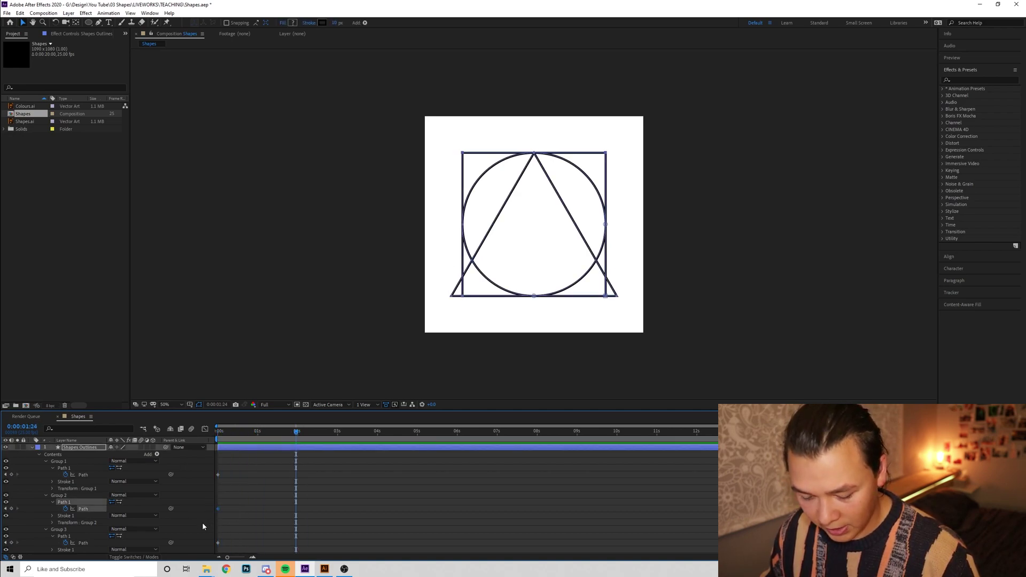
click(69, 504)
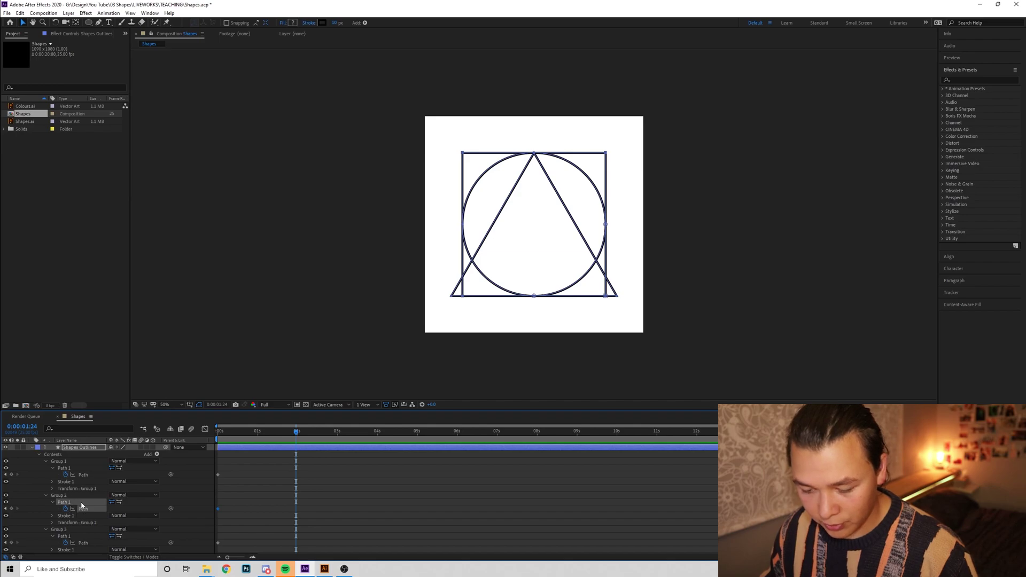
click(237, 487)
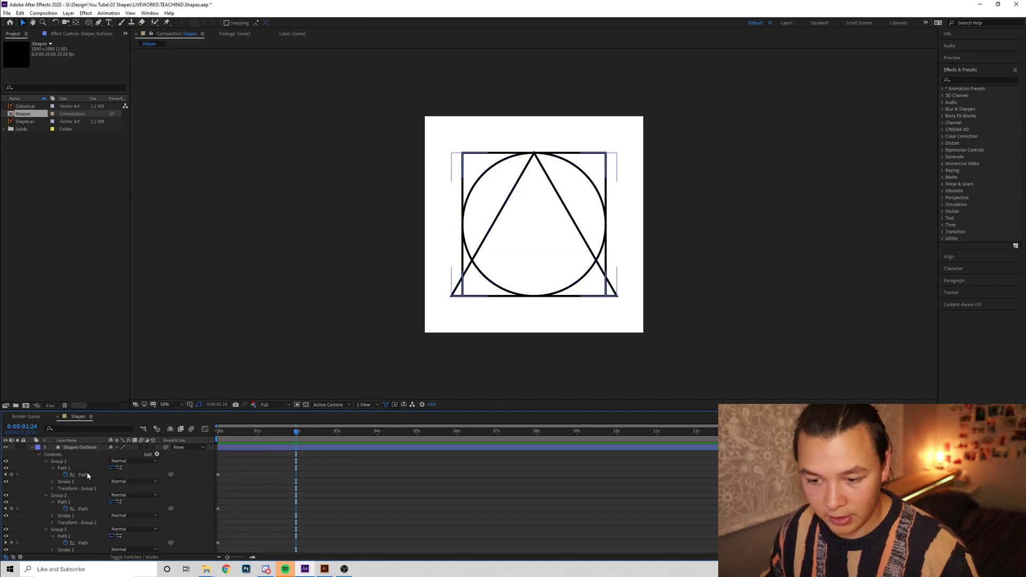
click(87, 473)
key(ctrl+v)
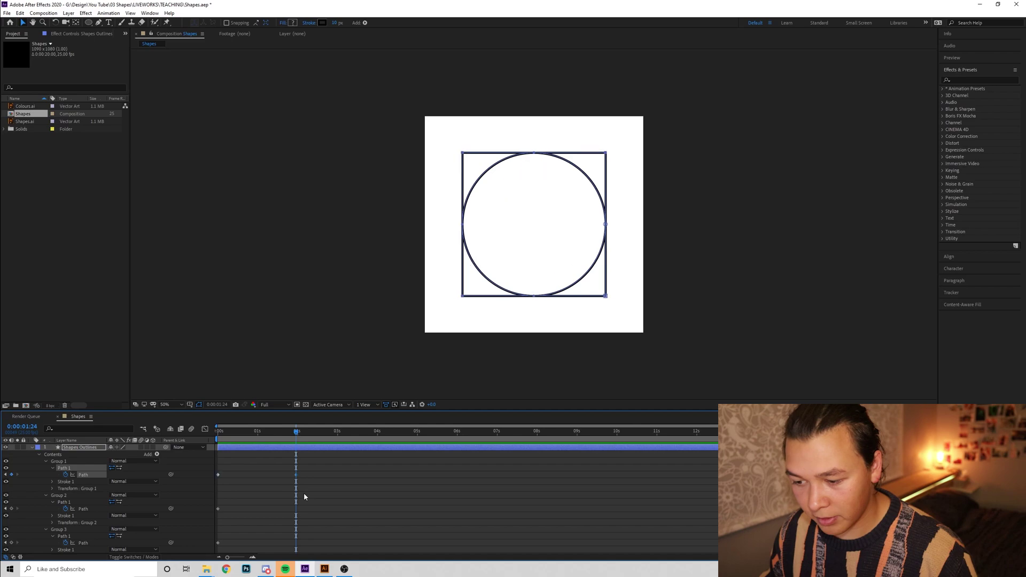
click(320, 501)
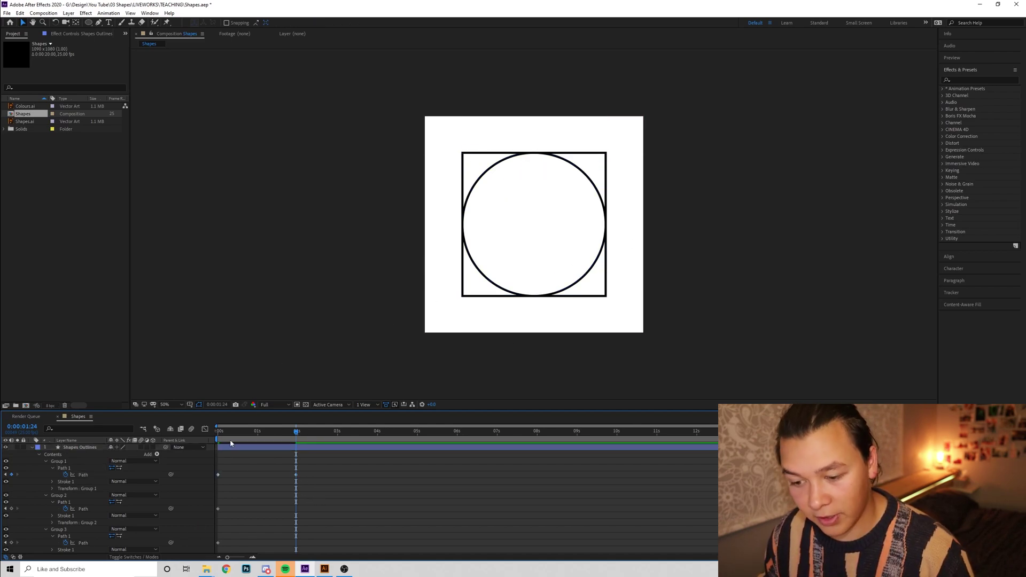
- Paste Group 3's circle path into Group 1's Path keyframe at 0:00:04:01
click(218, 543)
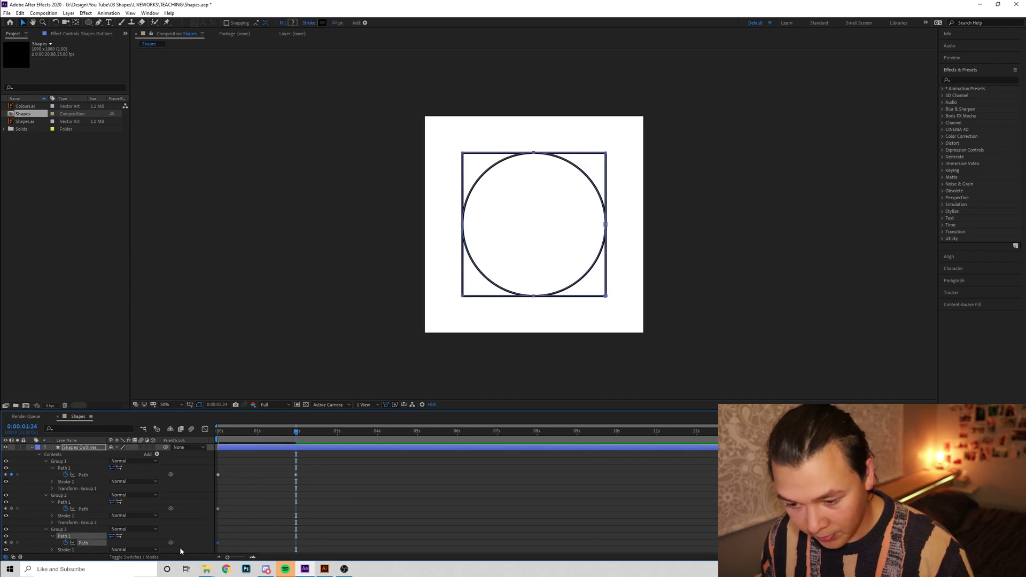
drag(300, 427, 379, 450)
click(335, 471)
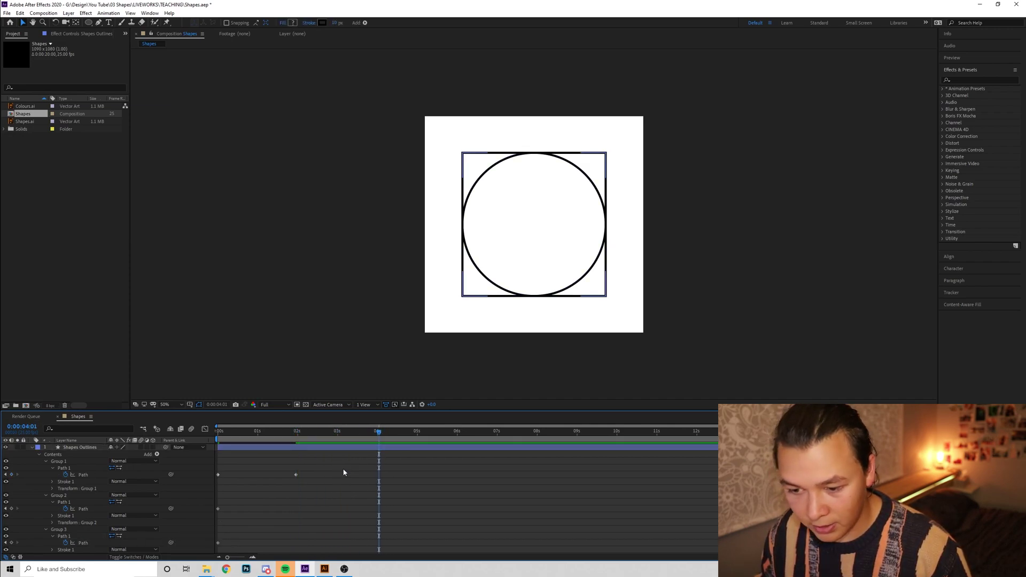
click(83, 475)
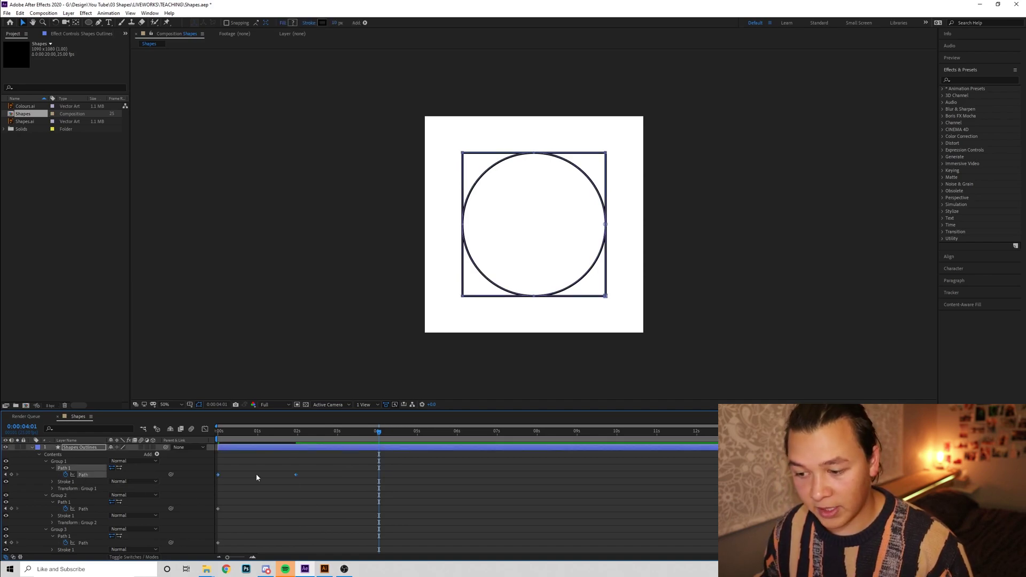
key(ctrl+v)
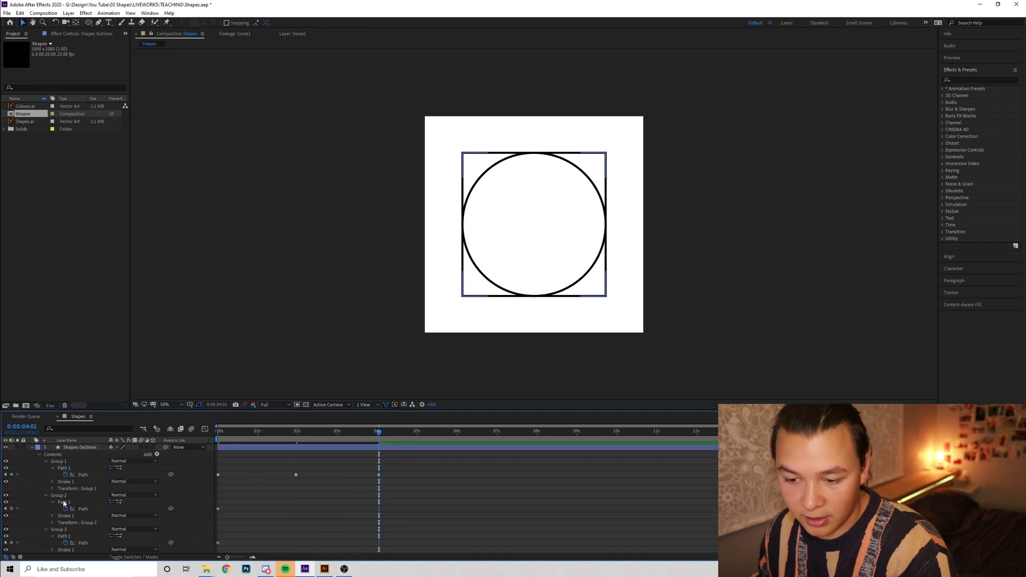
- Delete Group 2 and Group 3, then preview the triangle-to-circle morph from the start
click(71, 496)
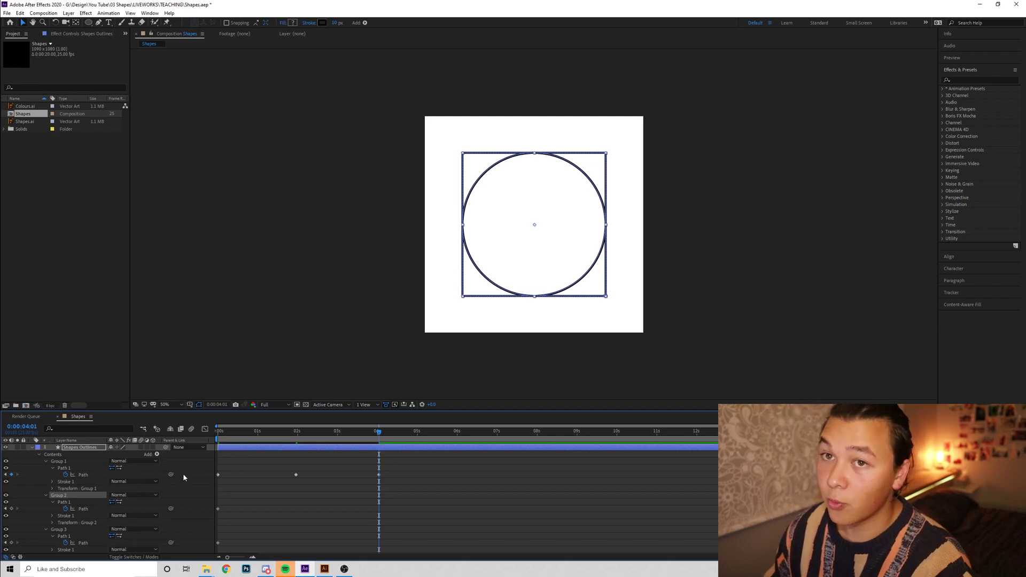
click(60, 529)
key(Delete)
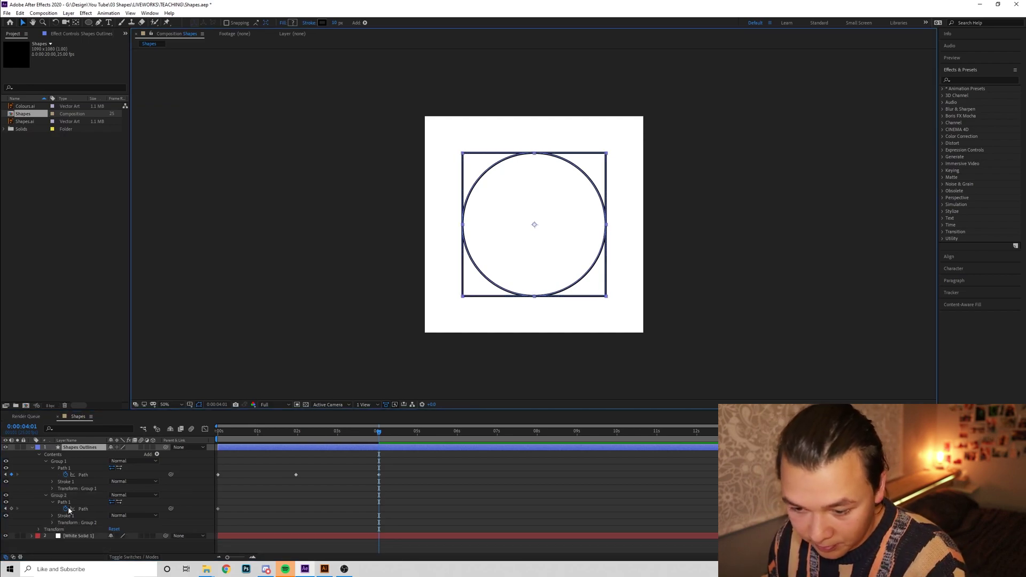
click(59, 495)
key(Delete)
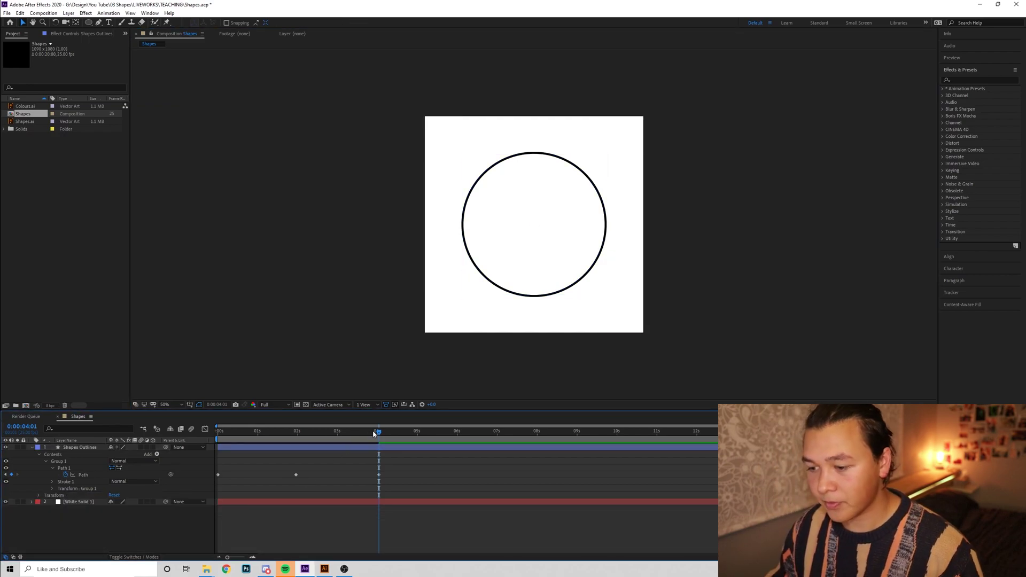
drag(378, 431, 162, 439)
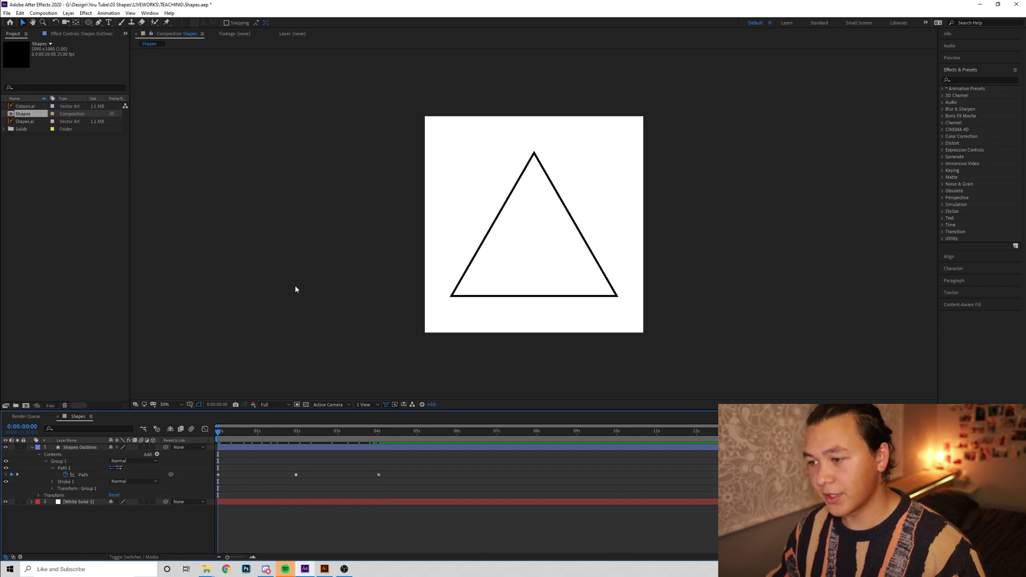
key(space)
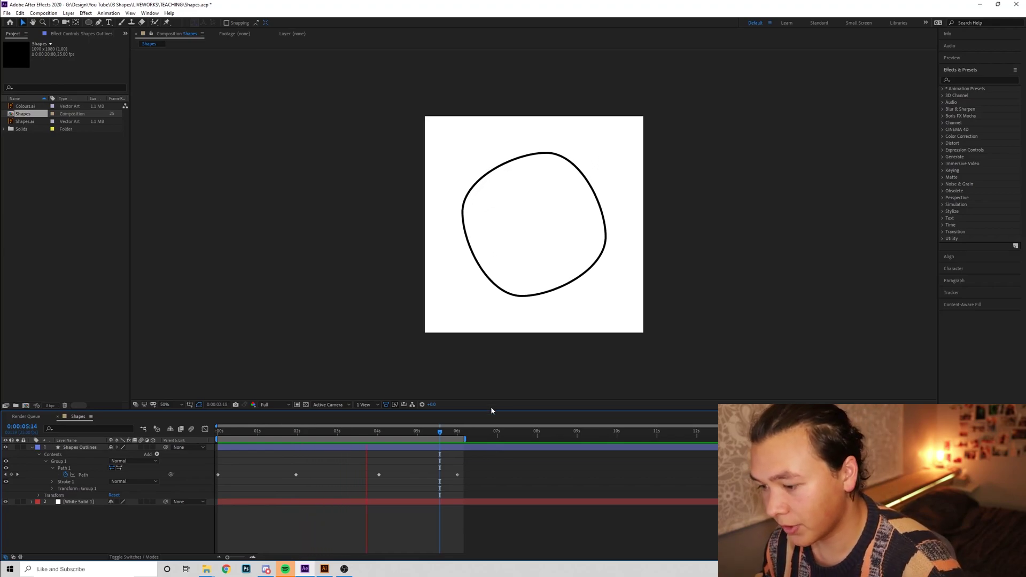
- Delete the 6-second Path keyframe and paste the triangle keyframe at ten frames
drag(478, 466, 450, 491)
key(Delete)
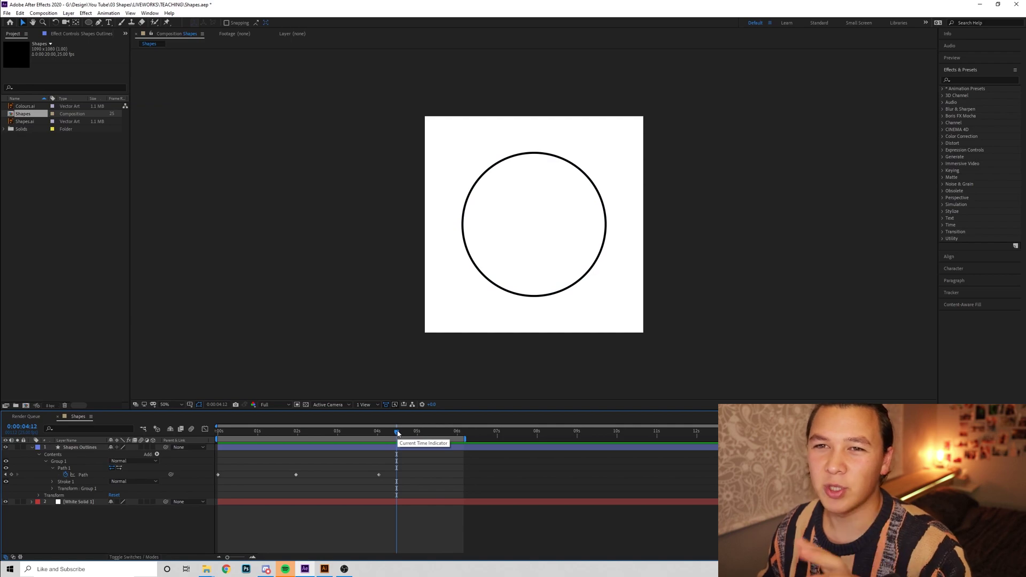
click(280, 457)
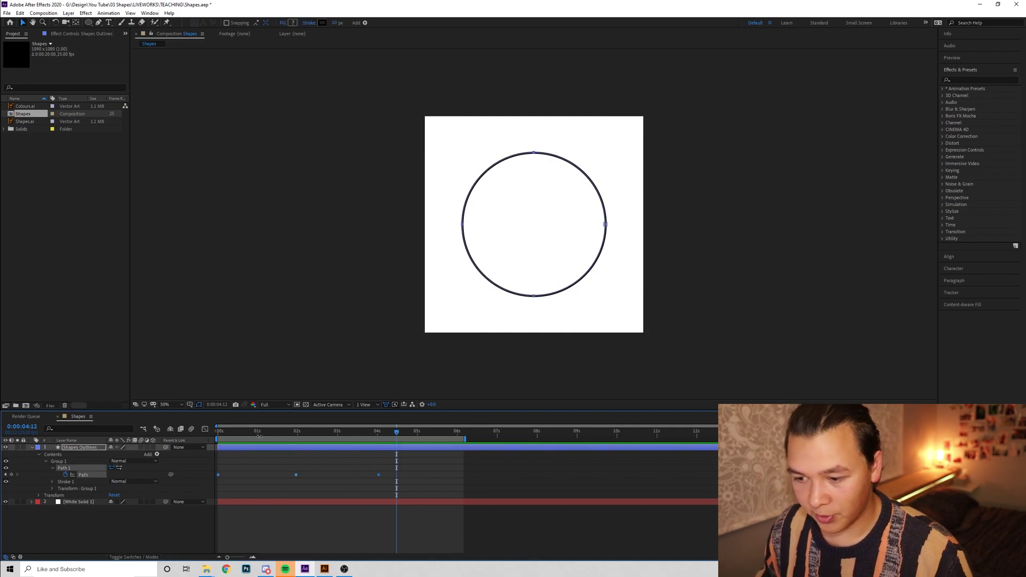
drag(259, 436, 234, 440)
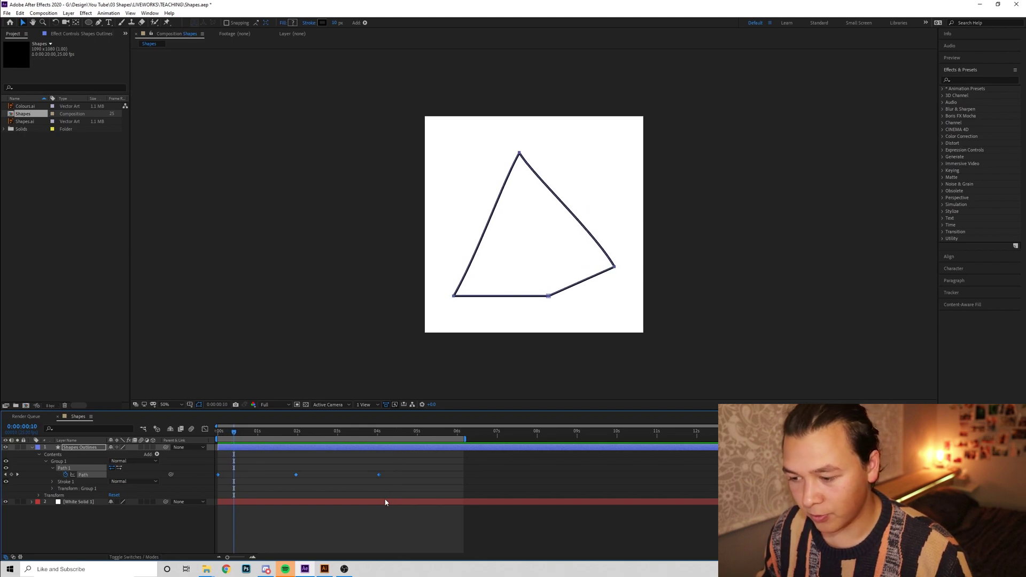
key(ctrl+v)
click(353, 540)
key(Home)
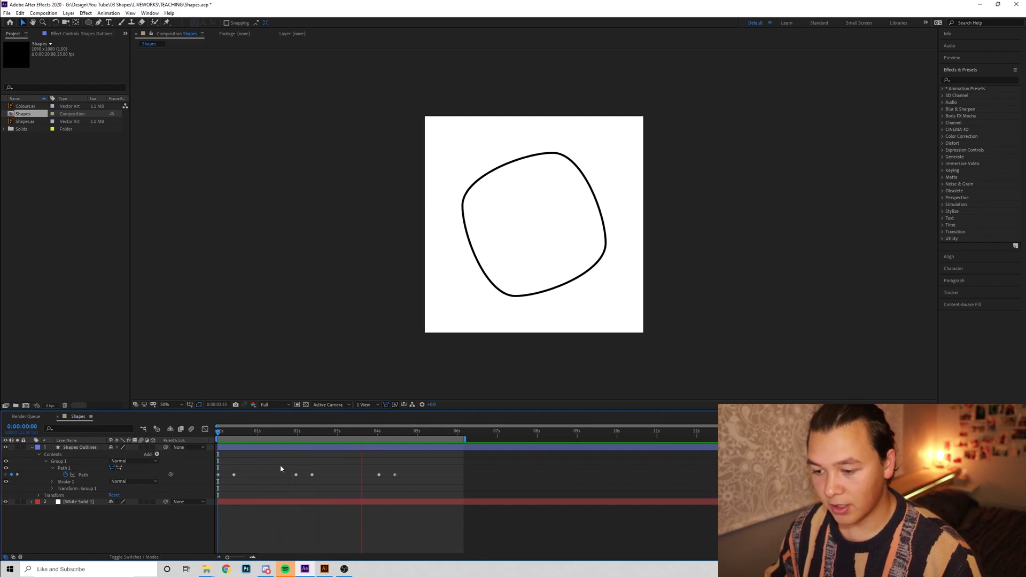
drag(261, 460, 194, 496)
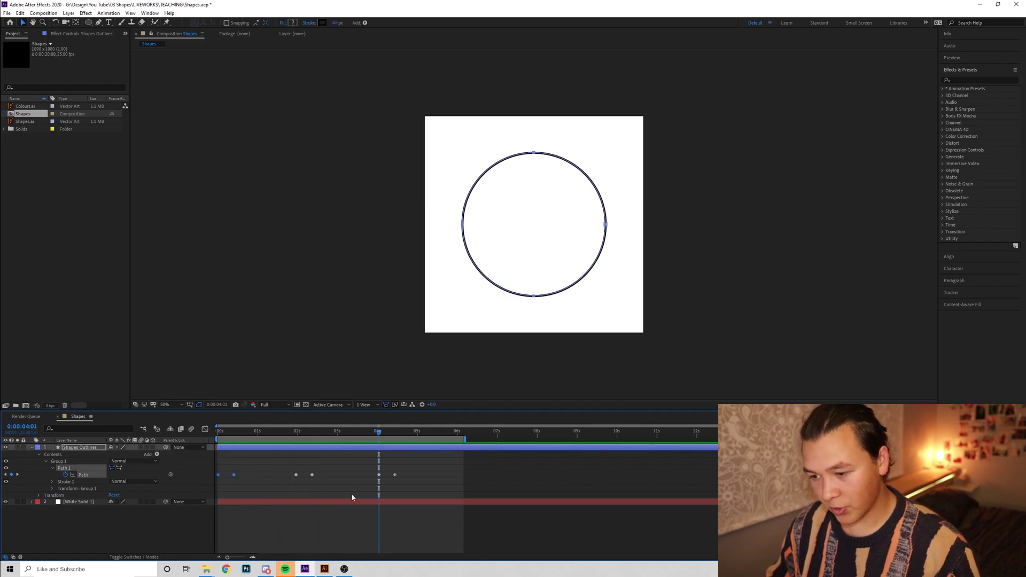
click(424, 482)
- Paste the triangle keyframes at 6 seconds and set the work area to end at 6 seconds
drag(422, 433, 537, 440)
click(457, 433)
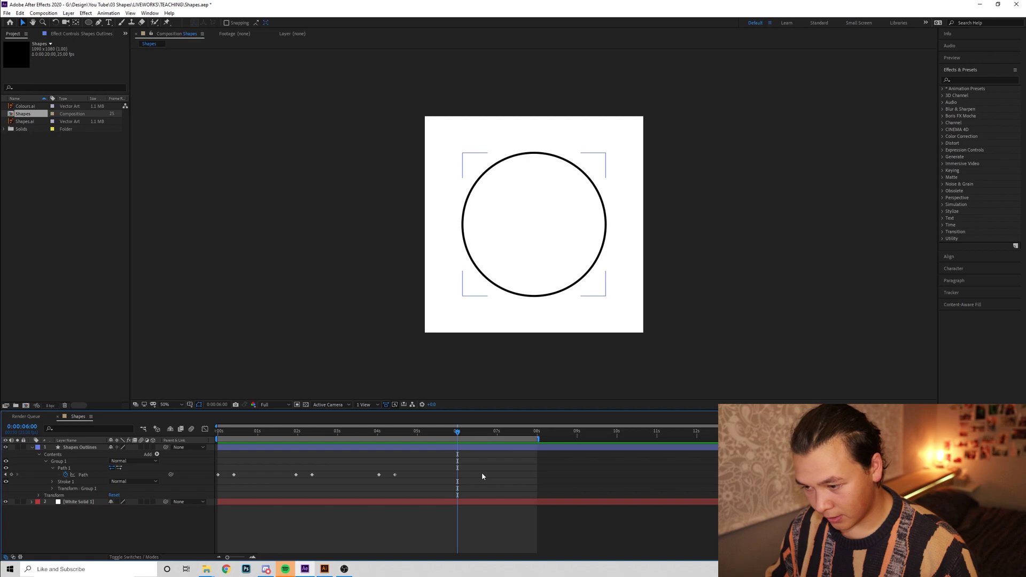
key(ctrl+v)
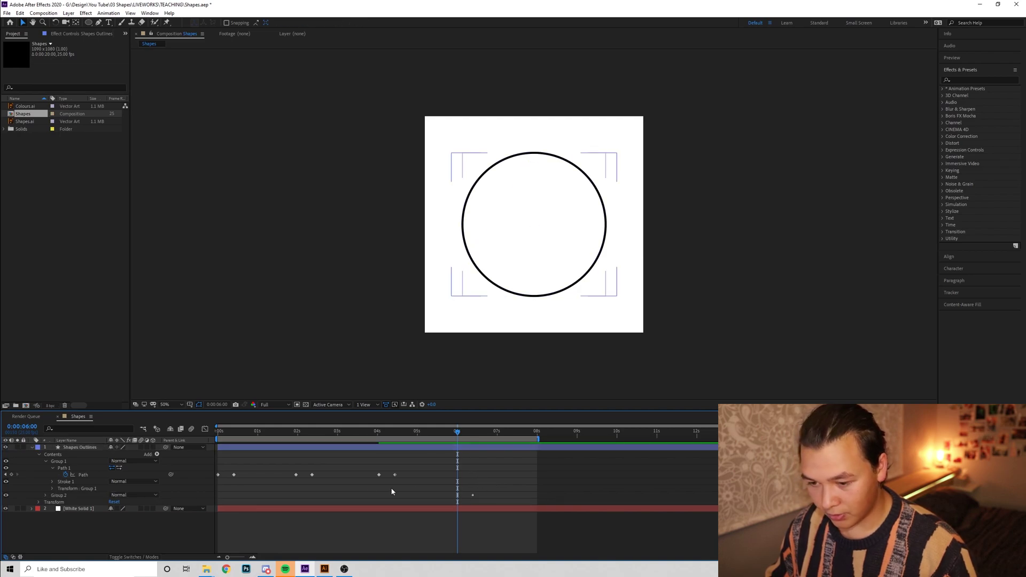
key(ctrl+z)
key(ctrl+v)
drag(462, 432, 473, 432)
mouse_move(539, 439)
mouse_down()
mouse_move(458, 438)
mouse_move(447, 473)
mouse_move(183, 486)
mouse_up()
click(438, 469)
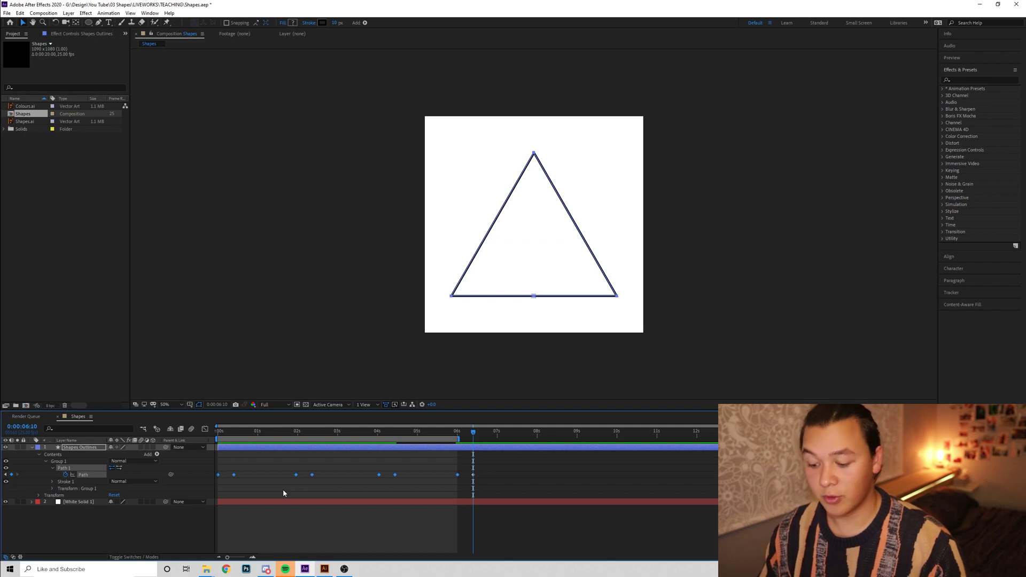
- Apply Easy Ease to the selected Path keyframes and preview the smoothed loop
key(shift+F9)
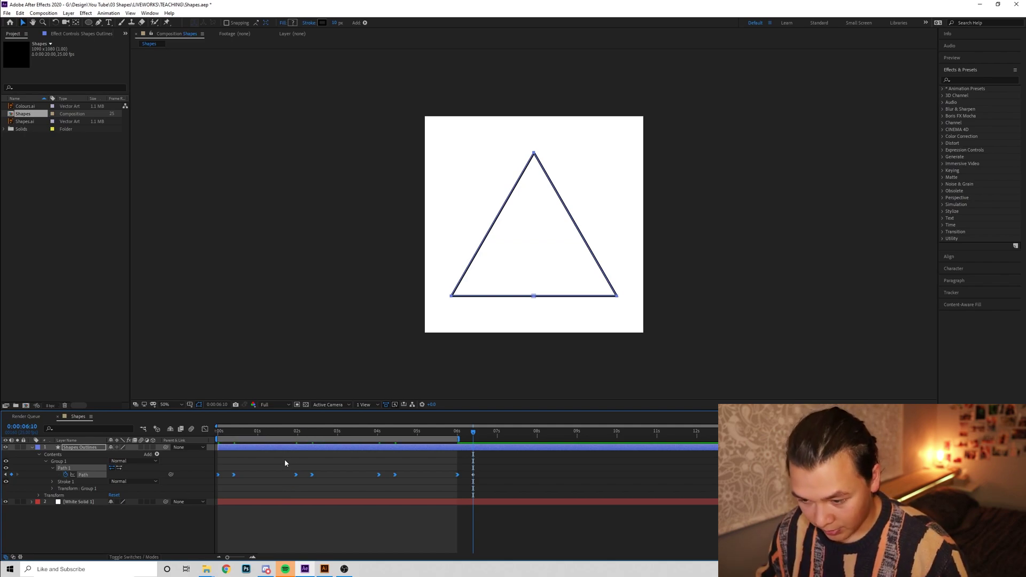
click(285, 462)
key(Home)
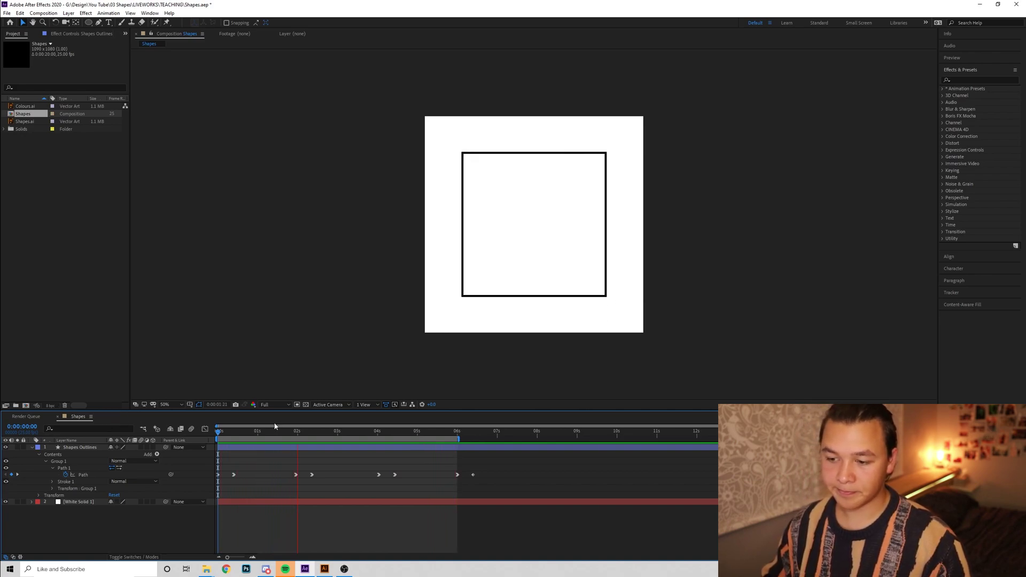
key(space)
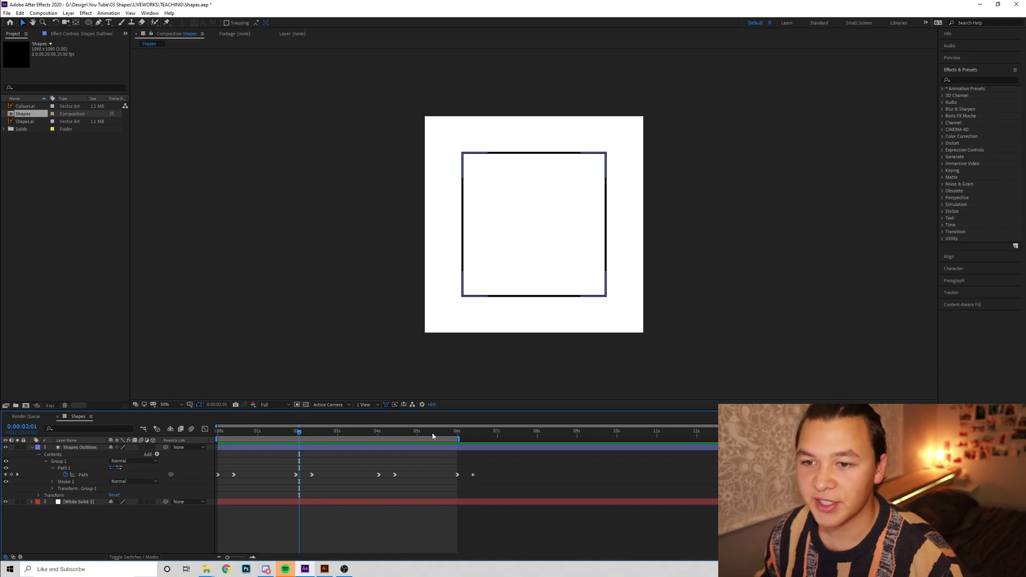
- Add Colours.ai to the composition and place it to the right of the frame
click(17, 106)
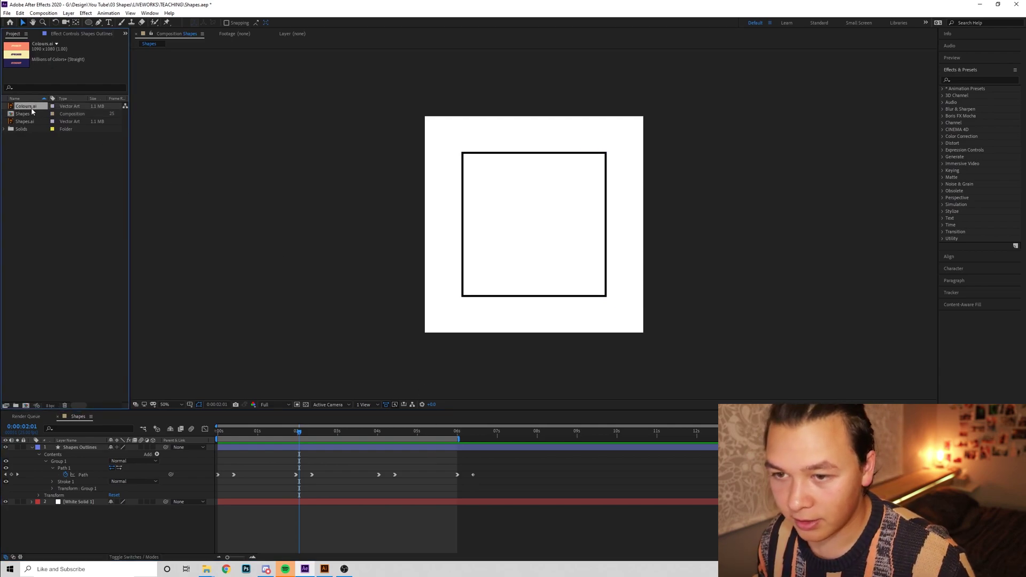
drag(31, 109, 662, 223)
key(ctrl+Home)
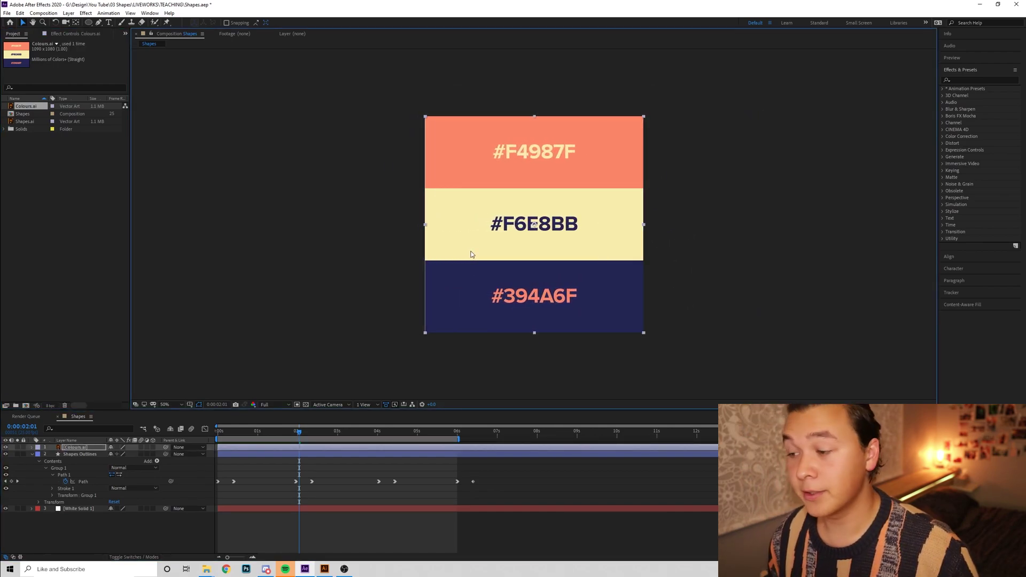
drag(477, 265, 655, 265)
- Change the background solid's colour to the palette's pale yellow via Solid Settings
click(256, 487)
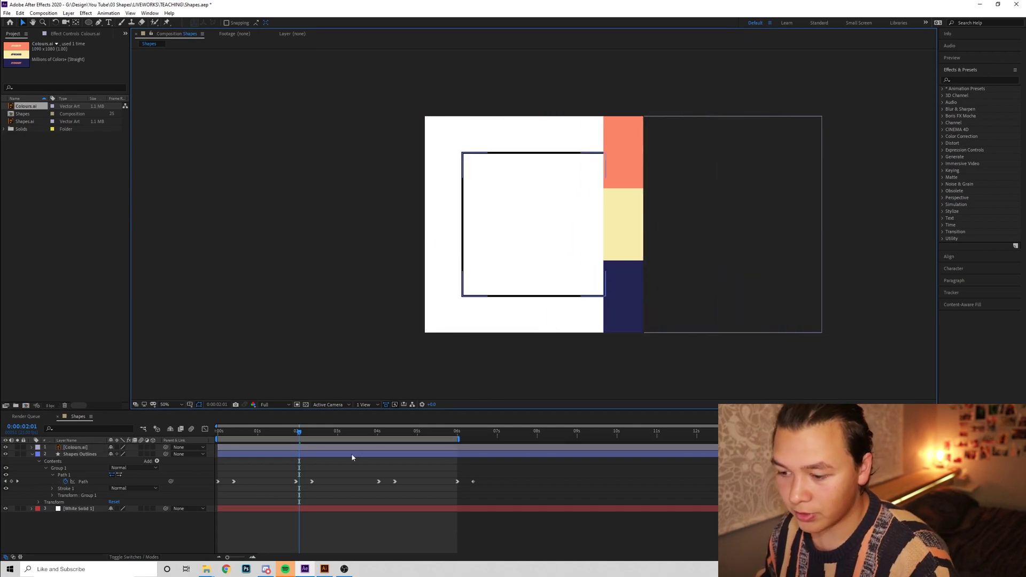
click(108, 543)
click(220, 509)
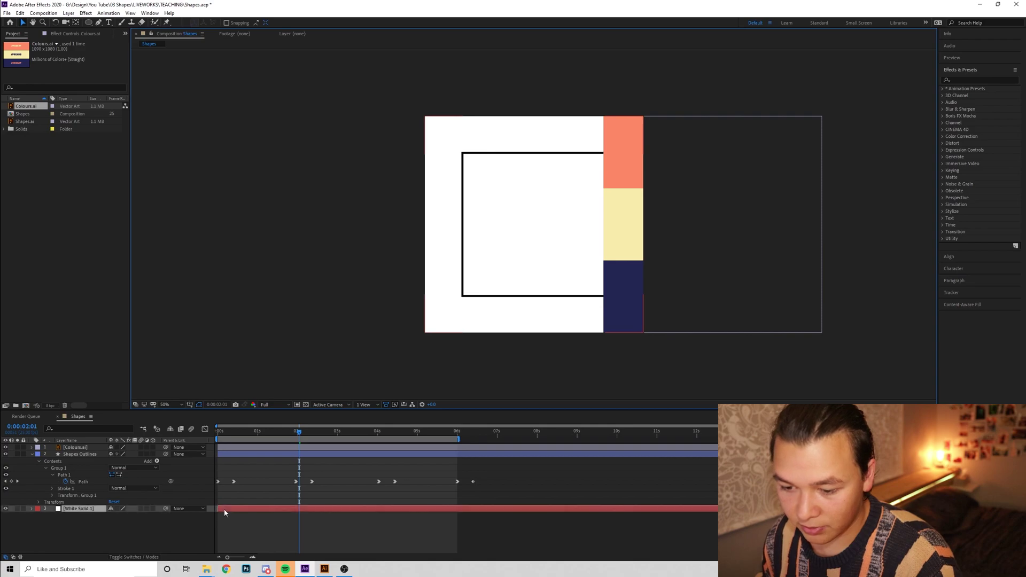
click(69, 12)
click(88, 30)
drag(577, 191, 449, 147)
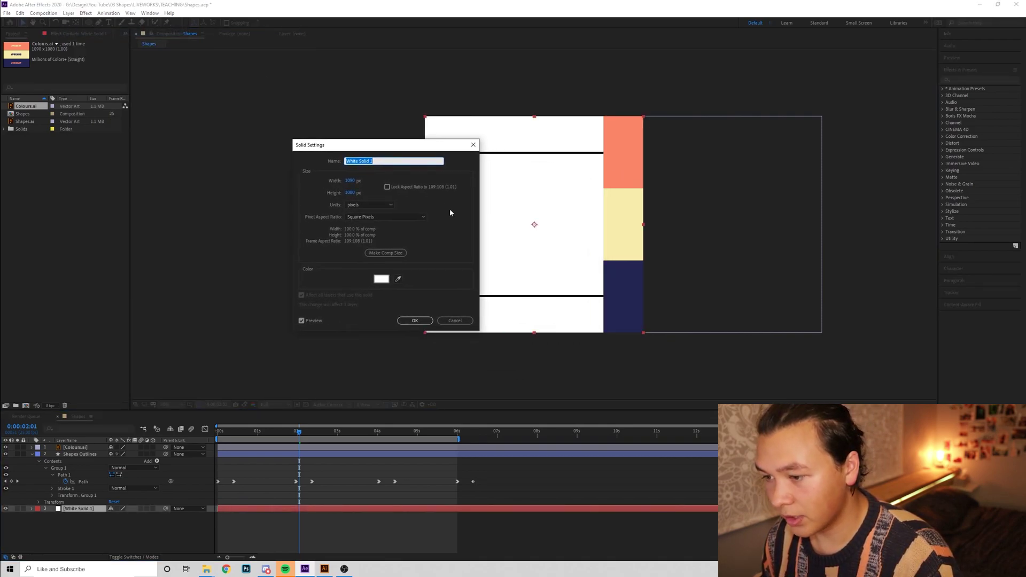
click(397, 279)
click(623, 214)
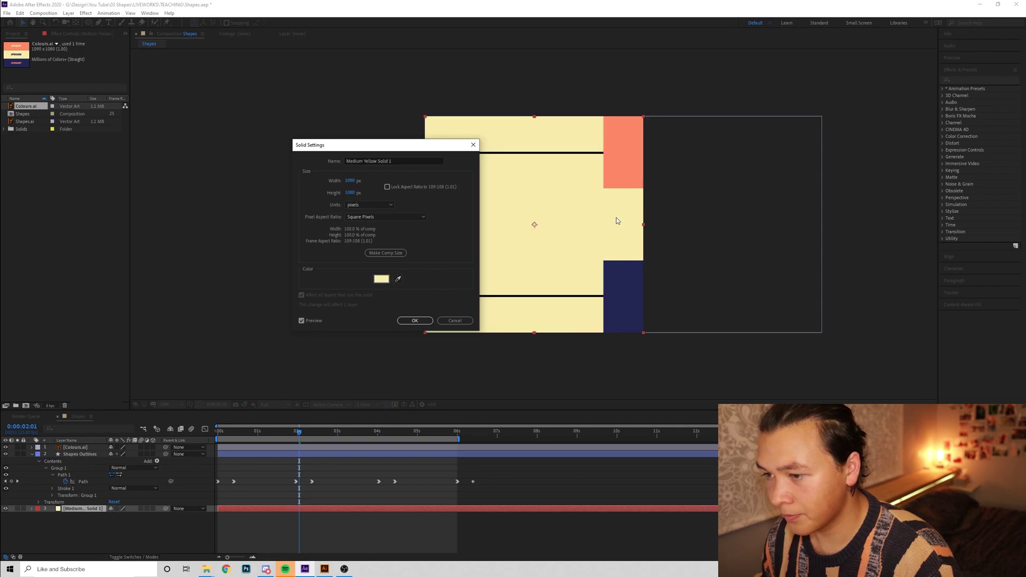
click(415, 321)
click(274, 460)
click(278, 455)
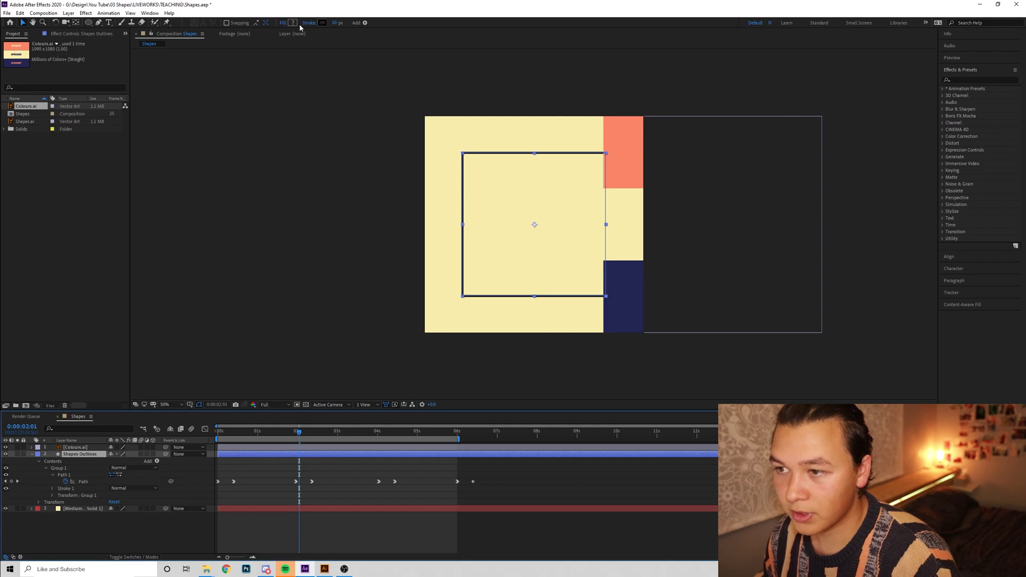
- Set the shape's stroke colour to the navy sampled from the palette
click(322, 23)
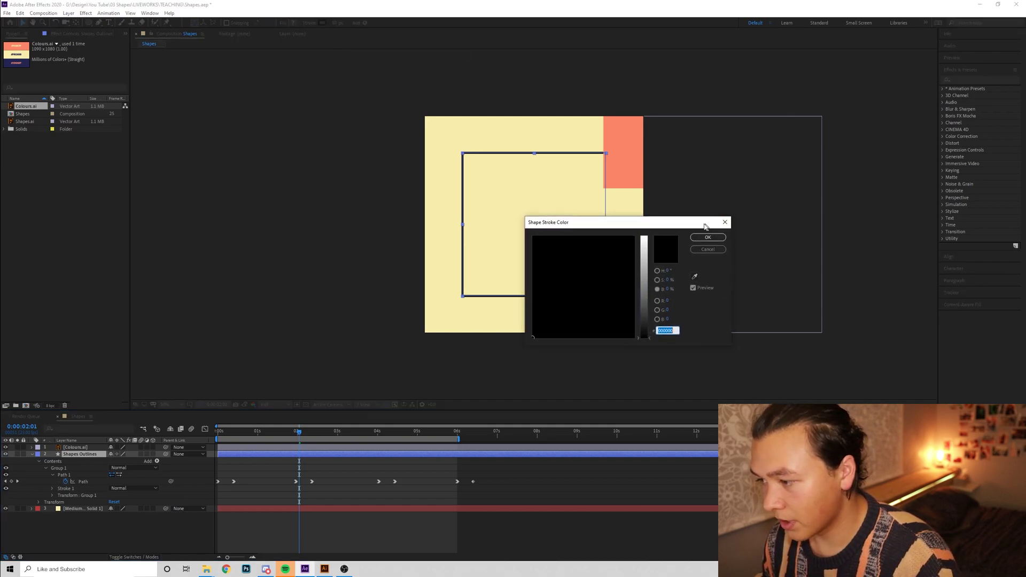
drag(695, 222, 385, 161)
click(388, 215)
click(627, 301)
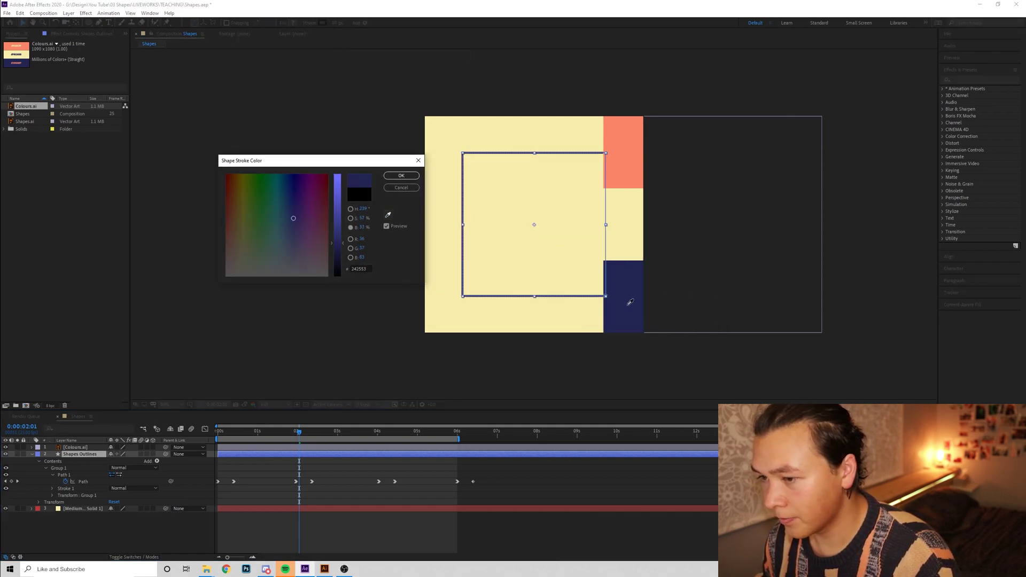
click(401, 176)
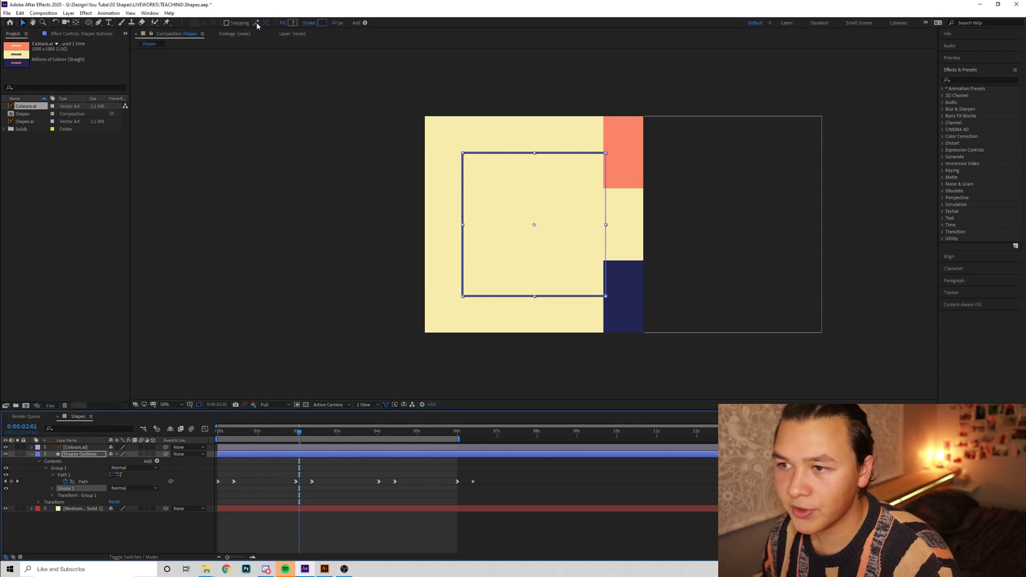
- Increase the stroke width to 50 px and select the Colours.ai palette layer
click(336, 23)
text(30)
key(Return)
click(334, 22)
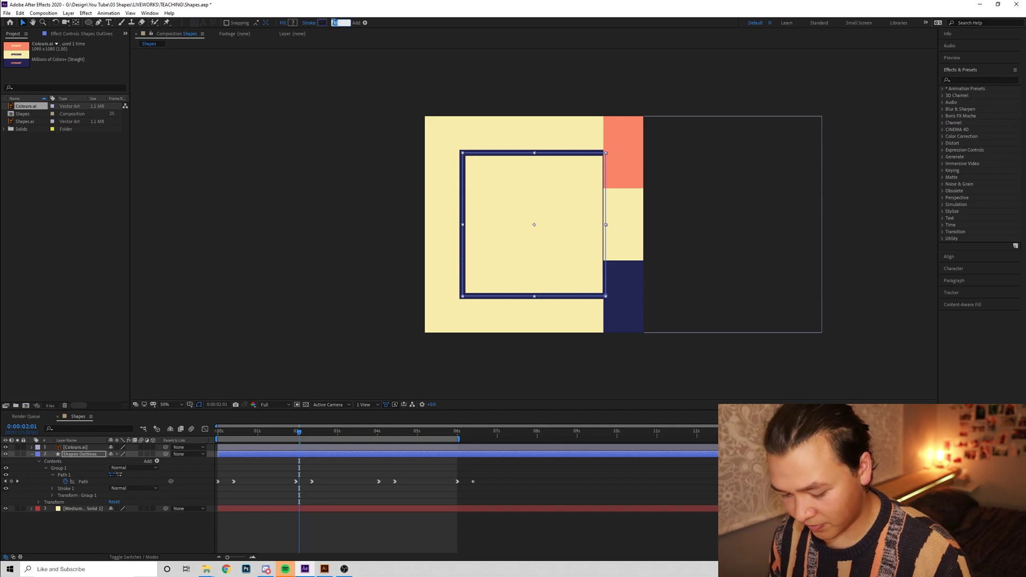
text(50)
key(Return)
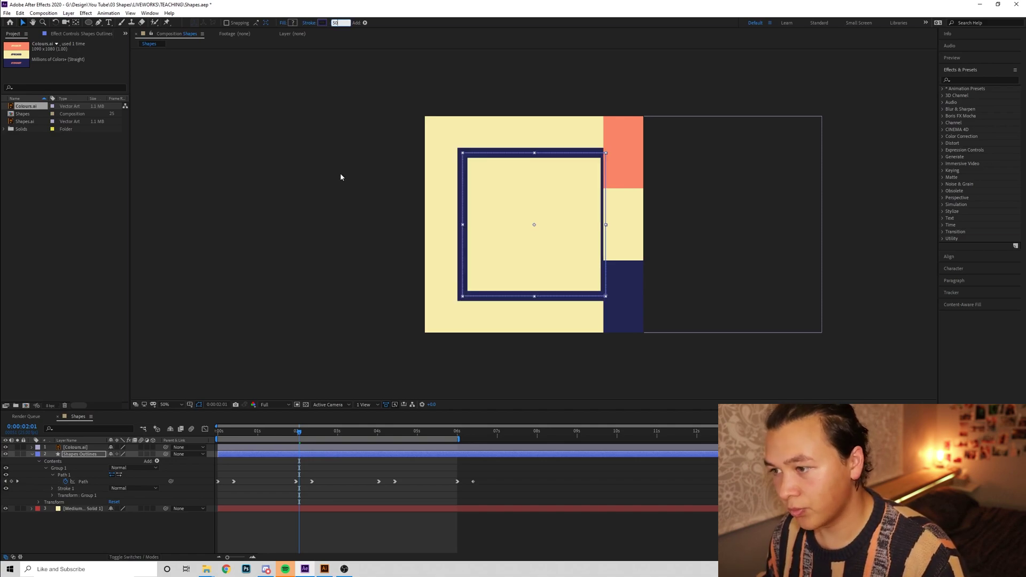
click(340, 172)
click(634, 166)
click(141, 457)
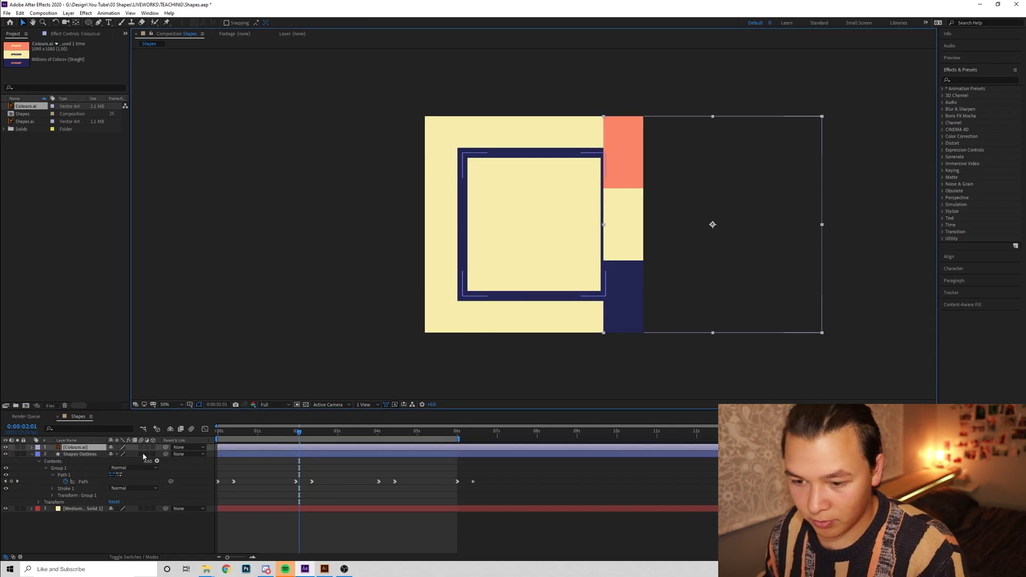
- Hide Colours.ai and enable motion blur on the Shapes Outlines layer
click(5, 447)
key(space)
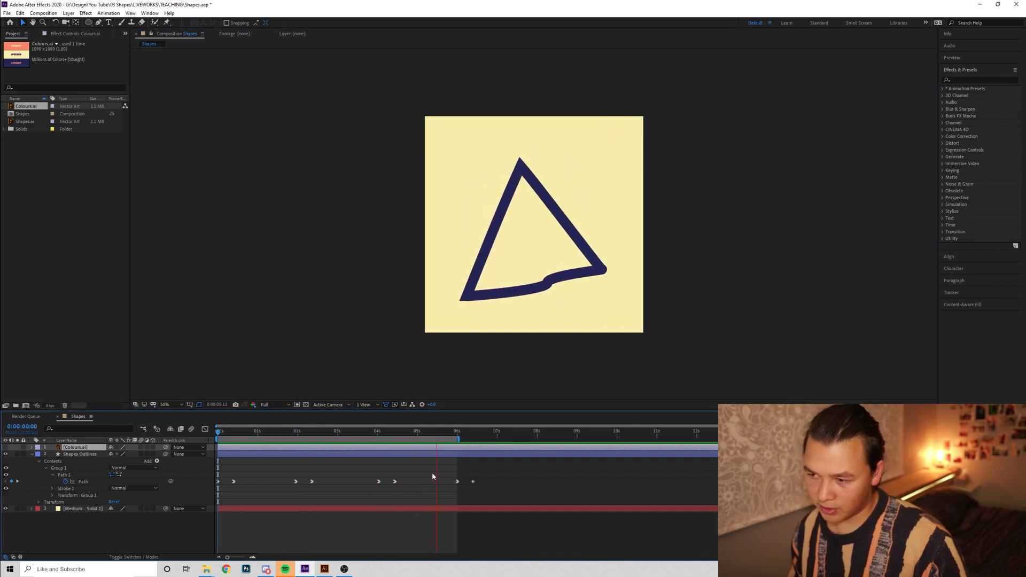
click(243, 454)
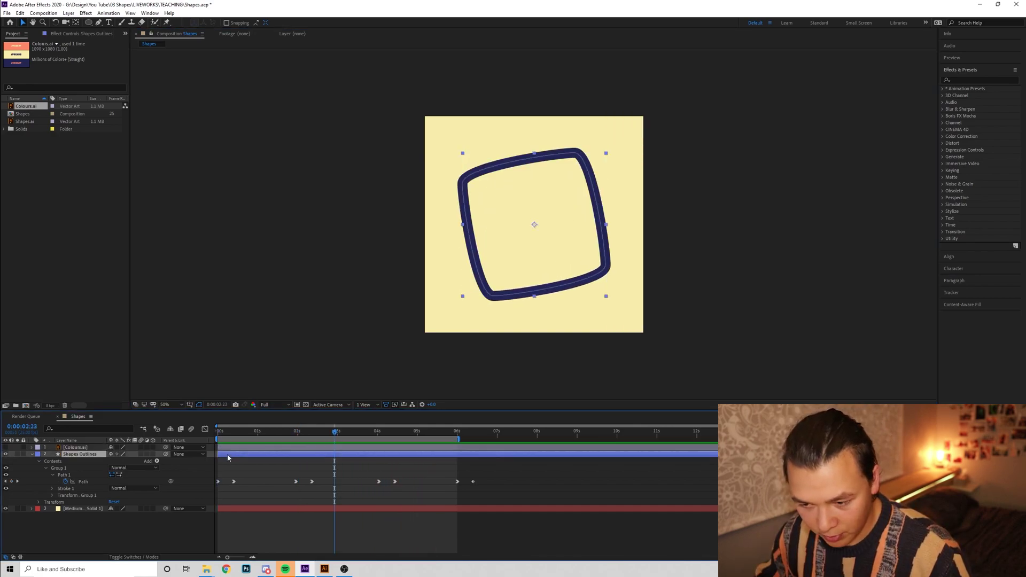
click(141, 454)
key(space)
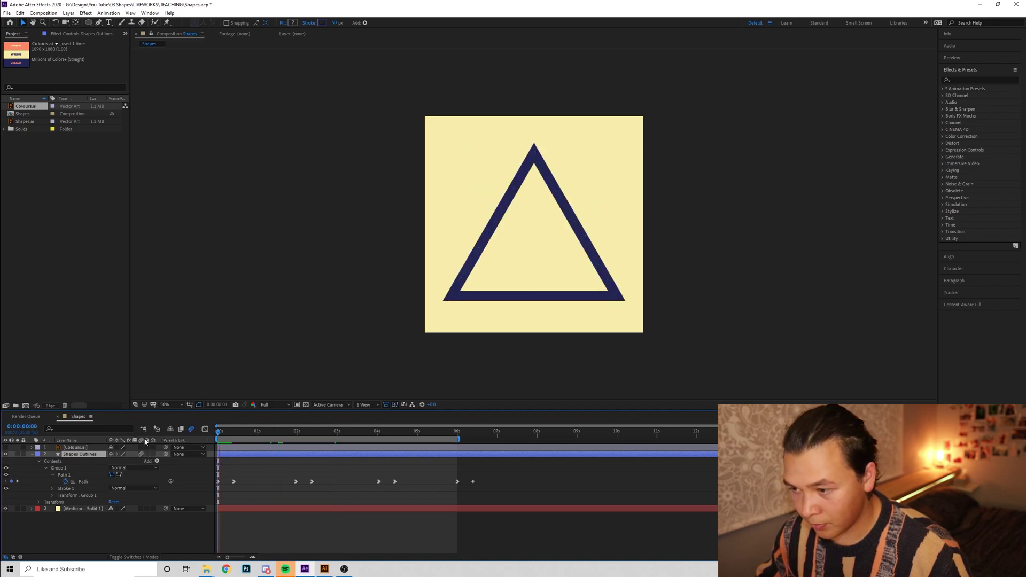
key(space)
- Set Stroke 1's Line Cap to Round Cap and Line Join to Round Join, then preview
click(52, 489)
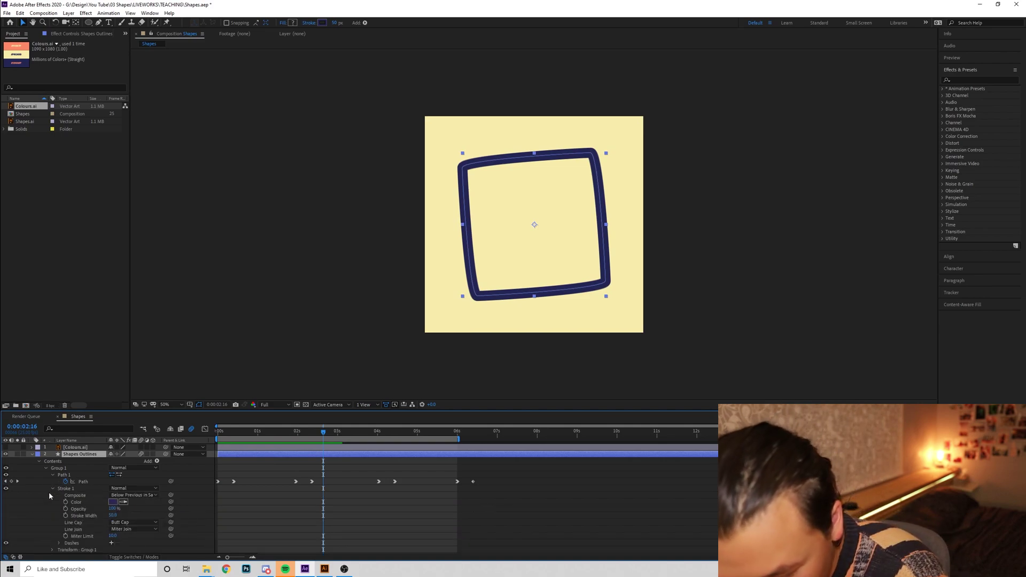
scroll(107, 500, down, 1)
key(Home)
click(134, 509)
click(130, 518)
click(133, 516)
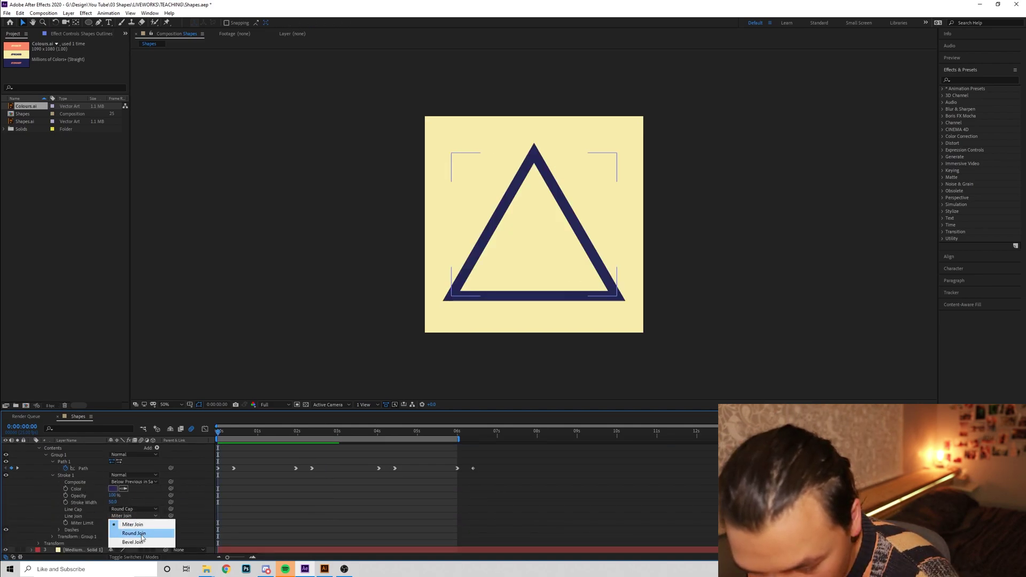
click(142, 534)
key(space)
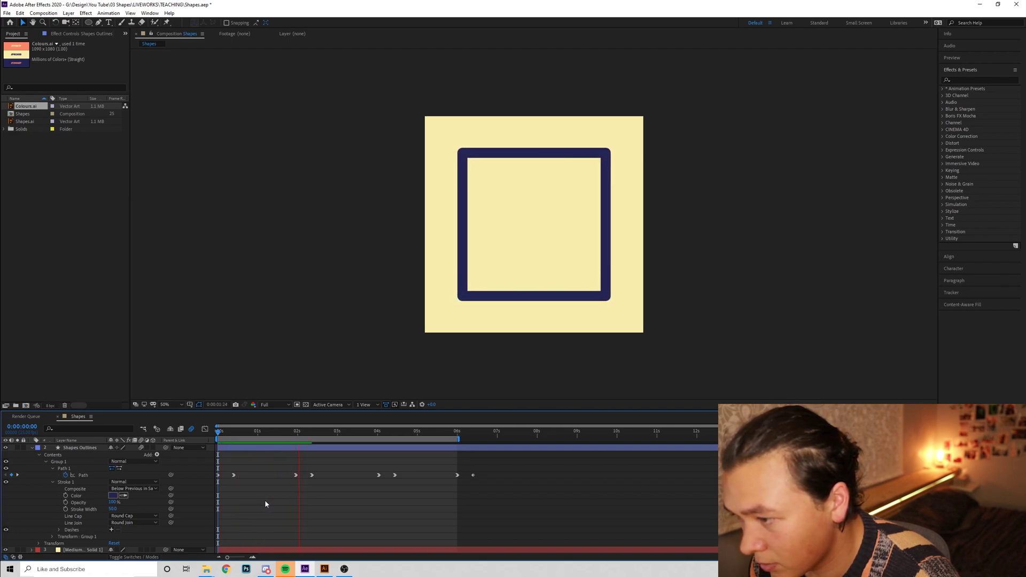
key(space)
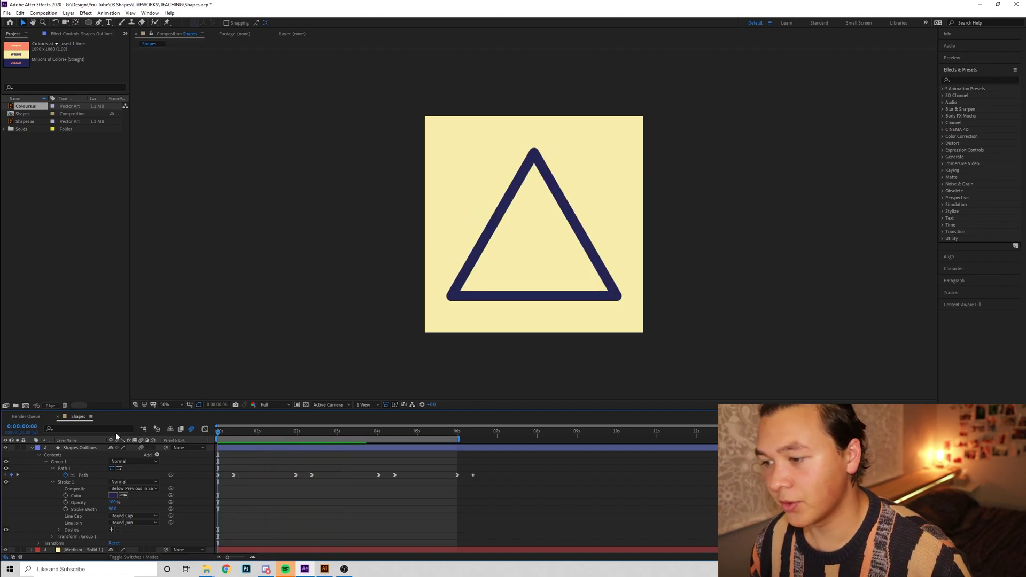
key(space)
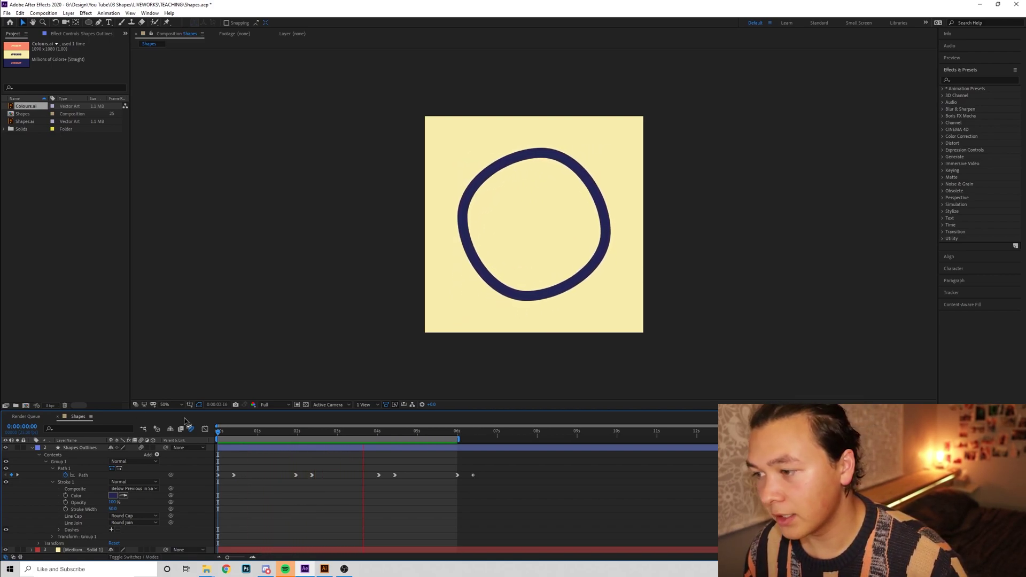
- Show Colours.ai, then pre-compose Shapes Outlines with Colours.ai and select the default name
key(space)
key(ctrl+slash)
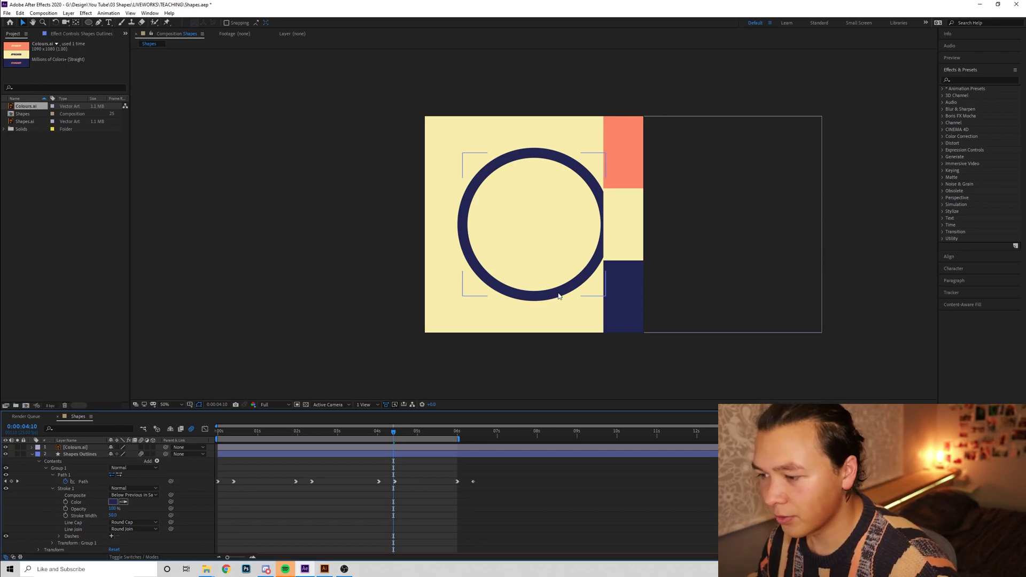
click(559, 294)
click(32, 454)
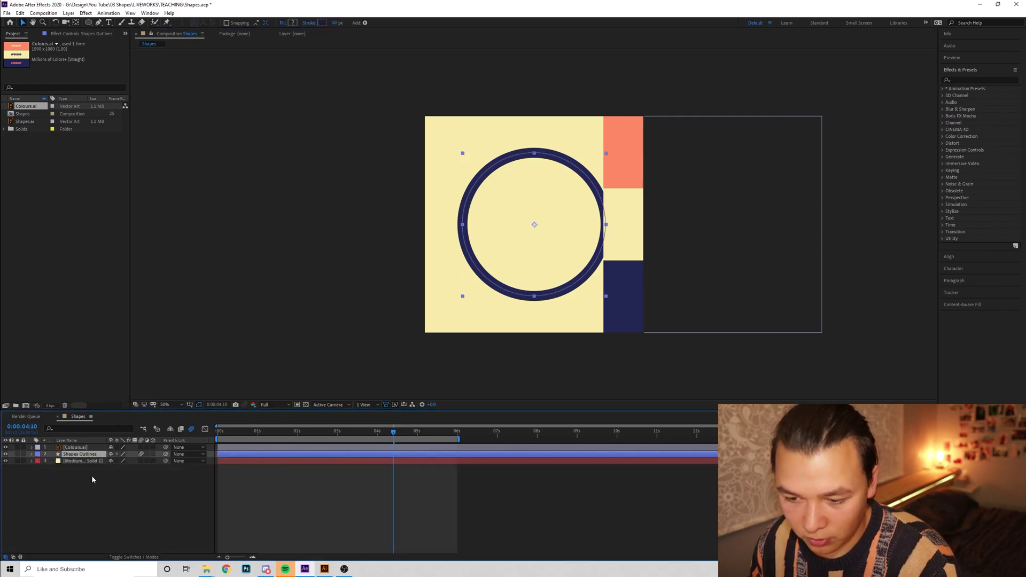
shift+click(80, 449)
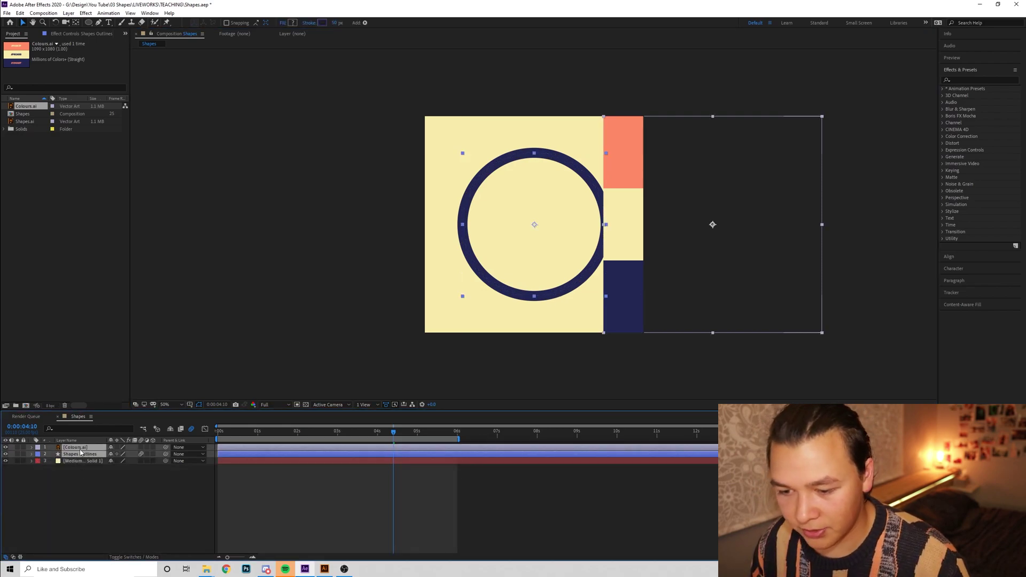
right_click(82, 457)
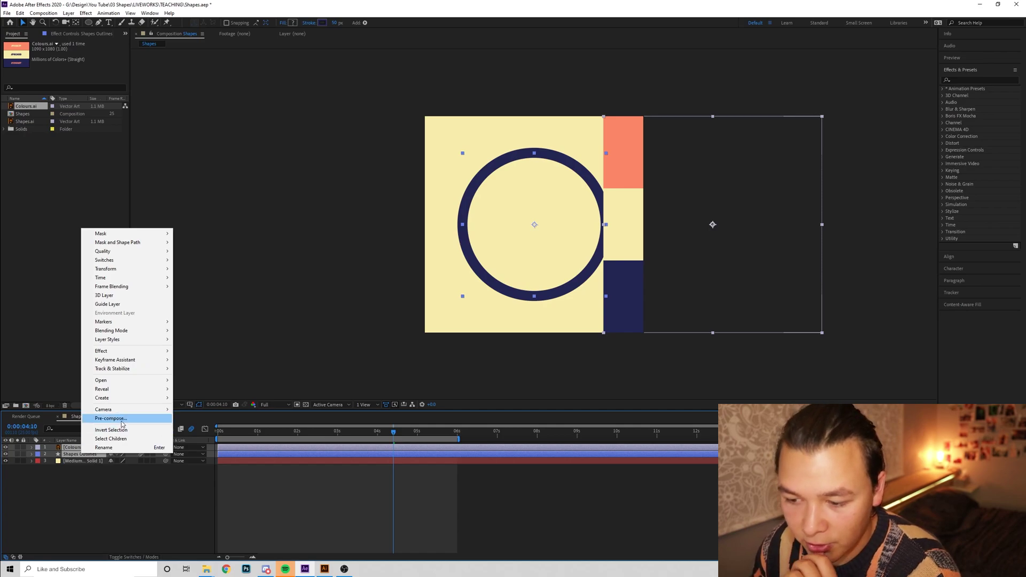
click(111, 419)
click(534, 336)
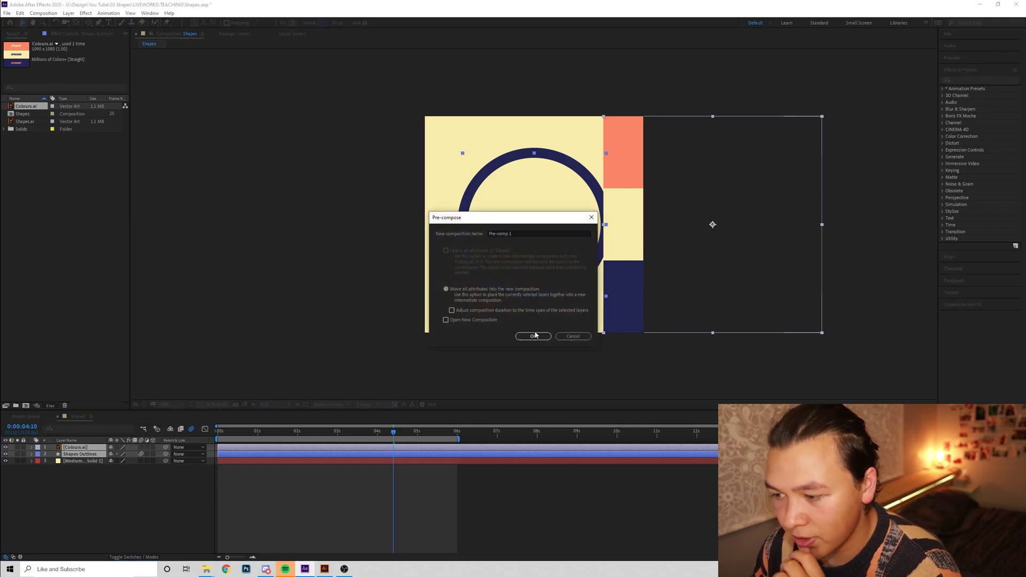
click(524, 232)
double_click(524, 232)
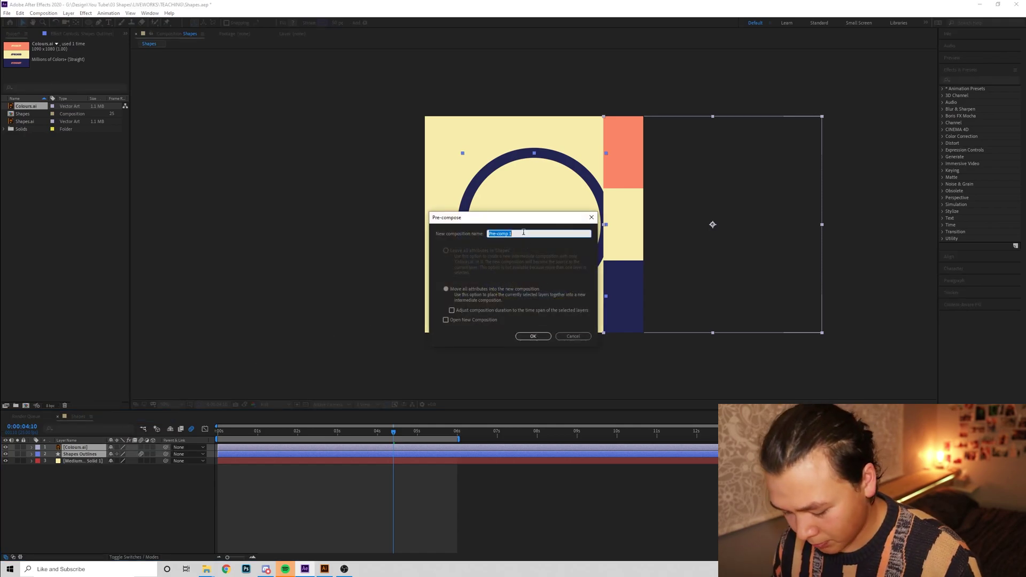
- Name the pre-comp 'Circle' and hide its Colours.ai layer inside it
text(Circle)
key(Return)
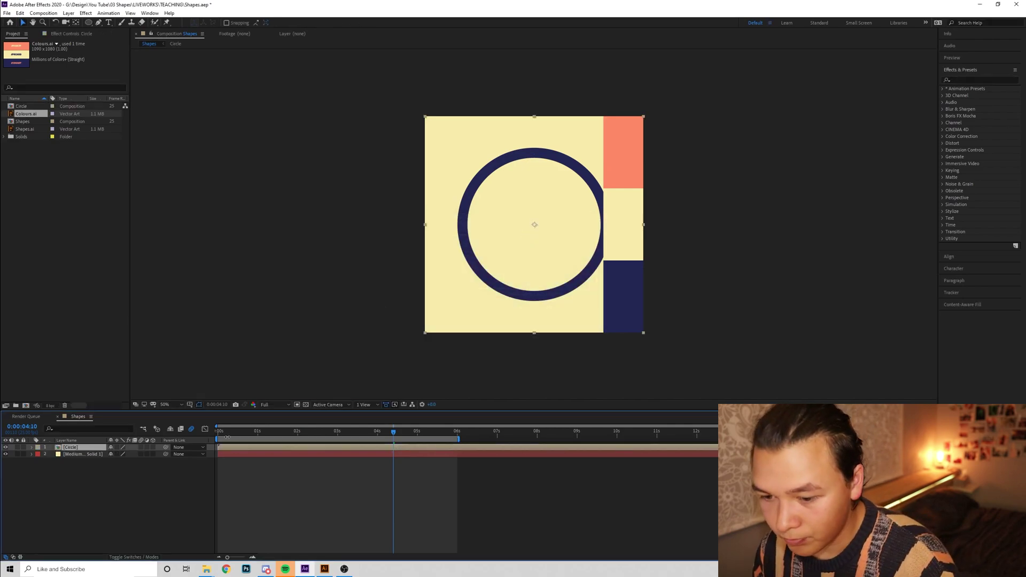
double_click(80, 448)
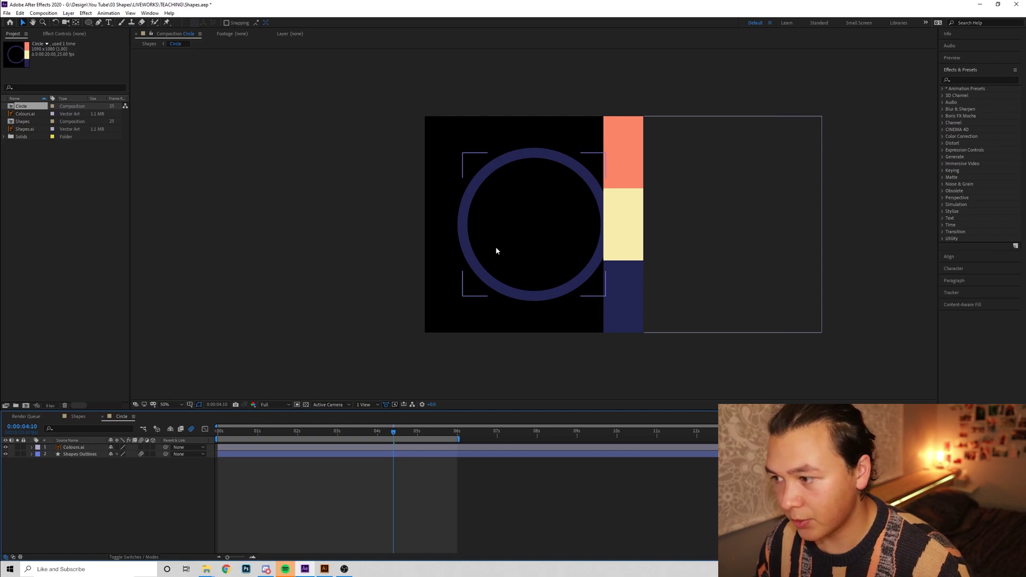
click(623, 260)
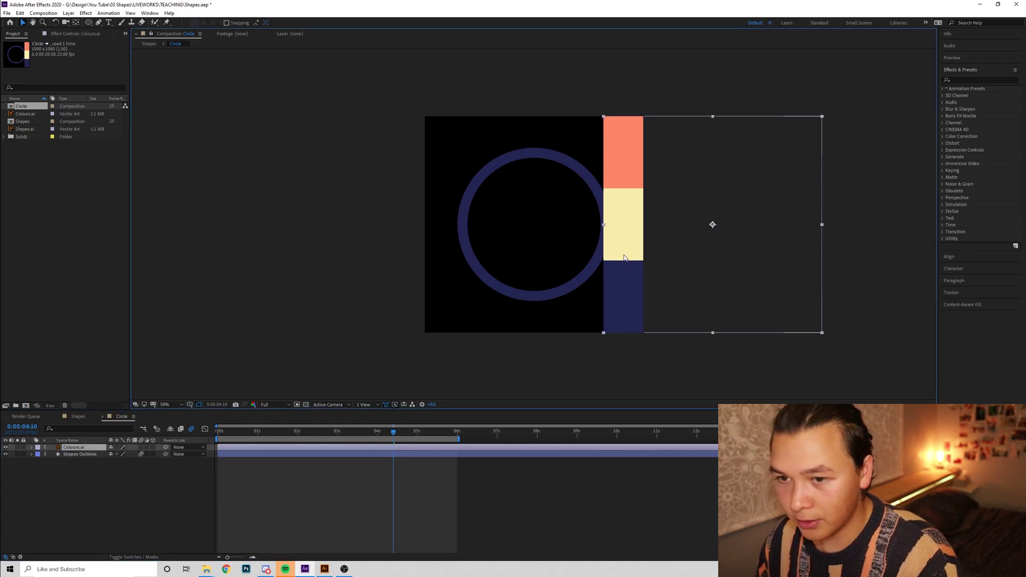
click(5, 448)
click(53, 177)
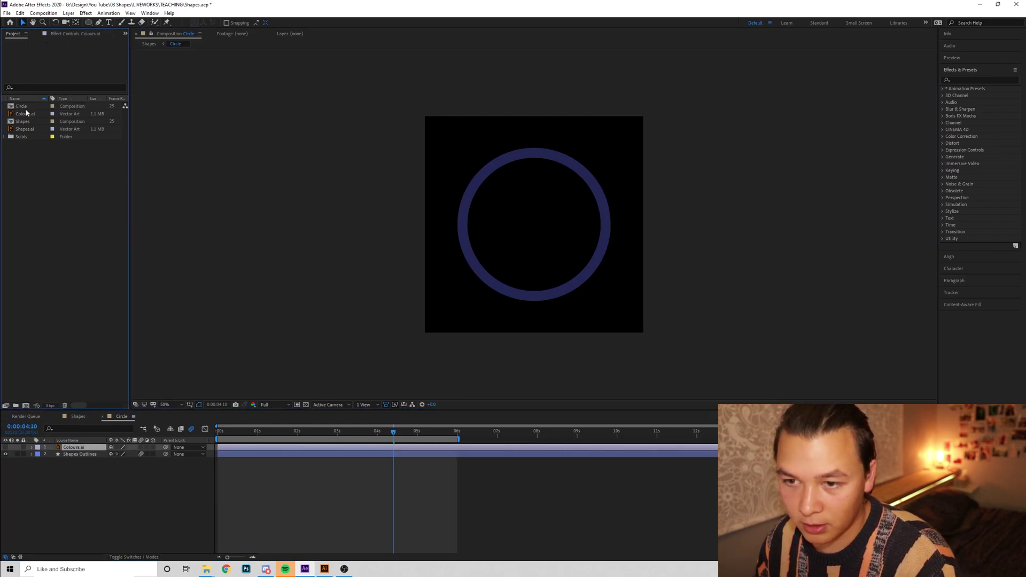
- Duplicate the Circle composition and rename the copy 'Circle Fill'
double_click(22, 121)
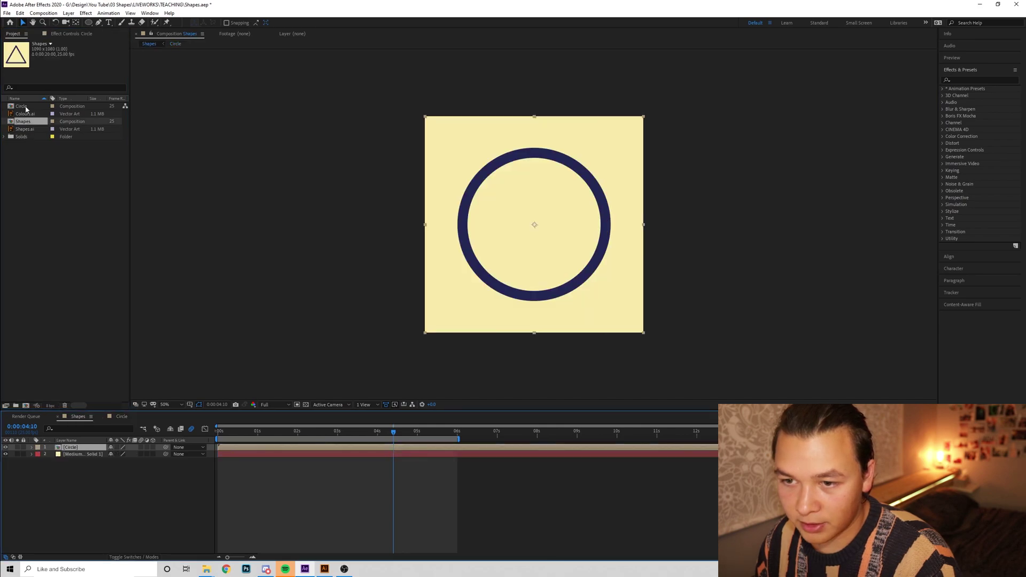
click(23, 107)
click(24, 122)
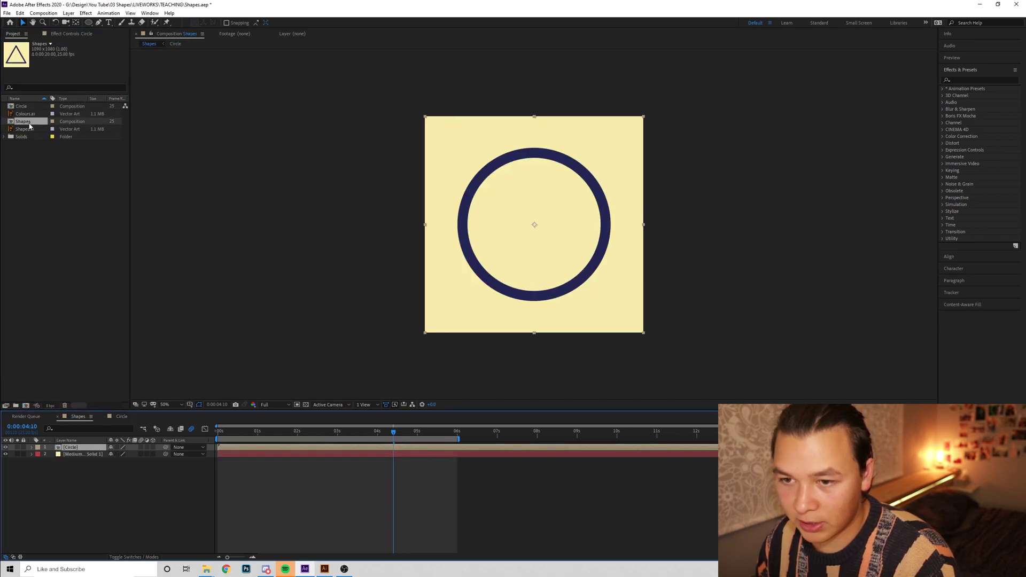
drag(289, 436, 348, 449)
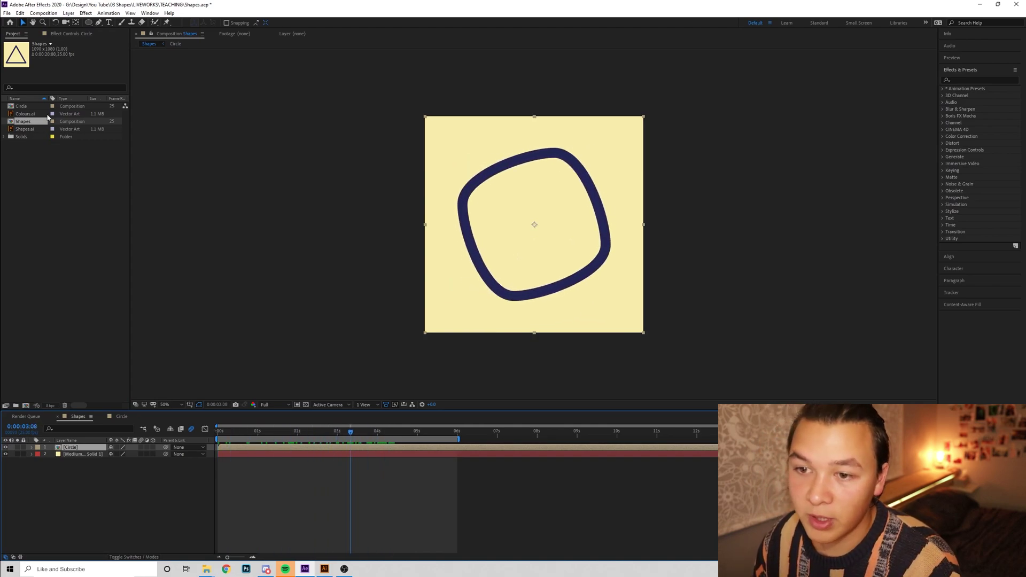
click(24, 107)
key(ctrl+d)
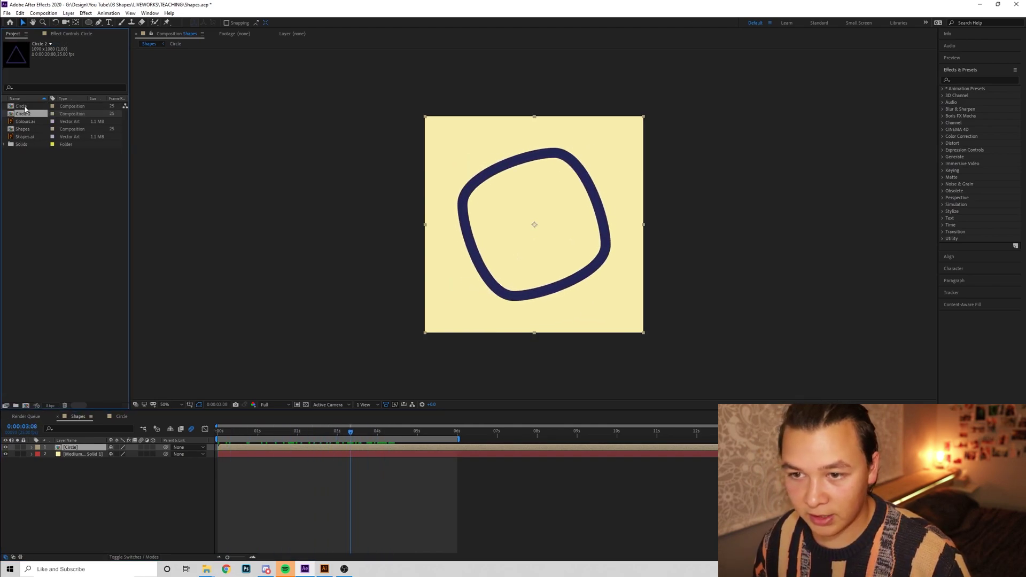
right_click(27, 113)
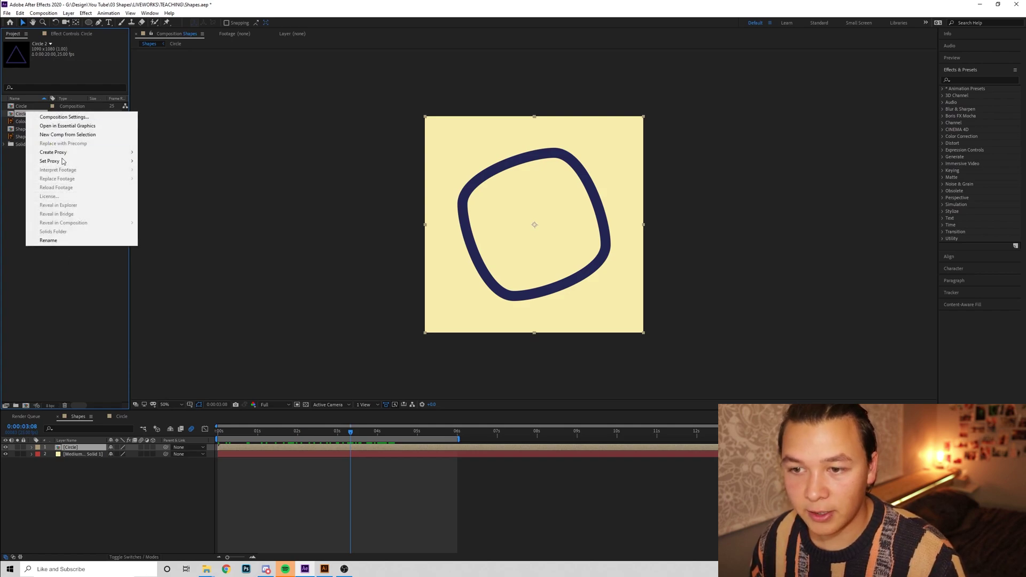
click(56, 239)
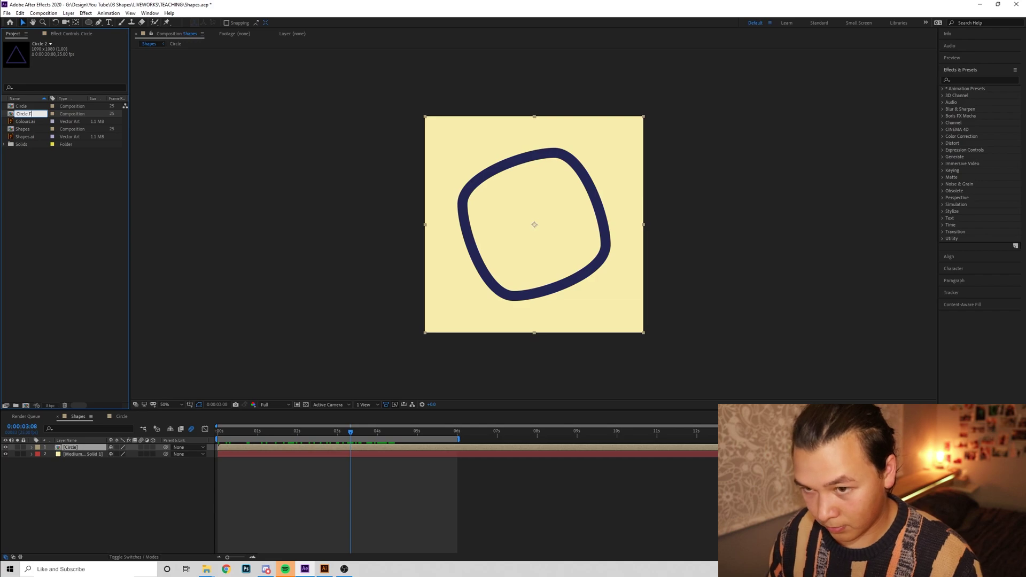
text(Circle Fill)
key(Return)
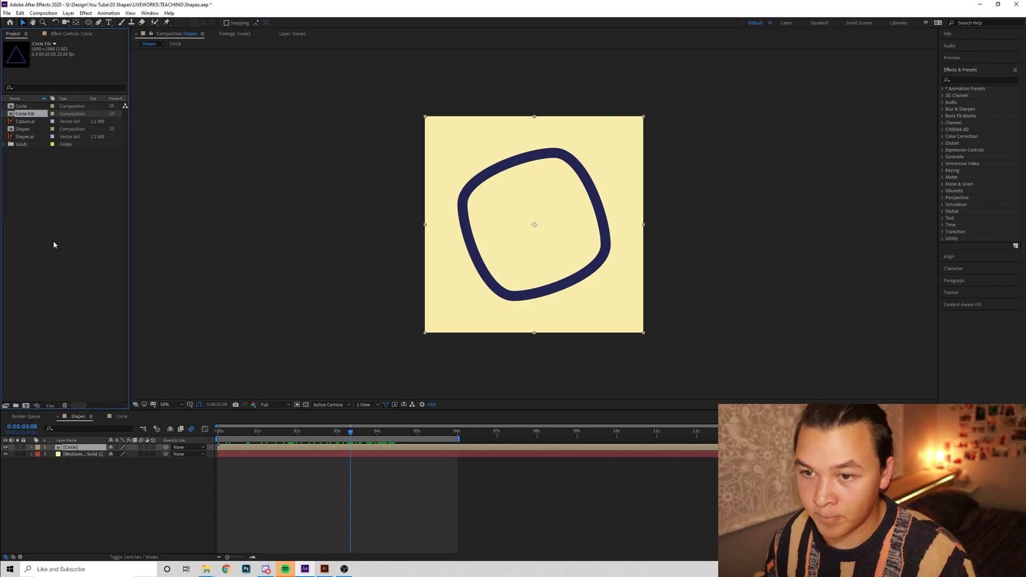
- In Circle Fill, show the palette again and add a Fill to the Shapes Outlines layer
double_click(25, 113)
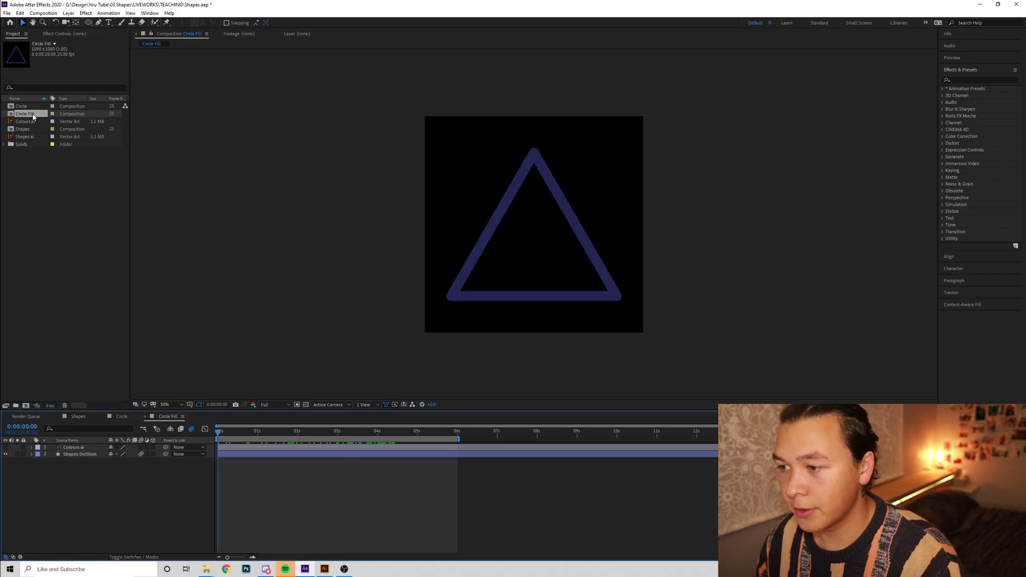
click(492, 231)
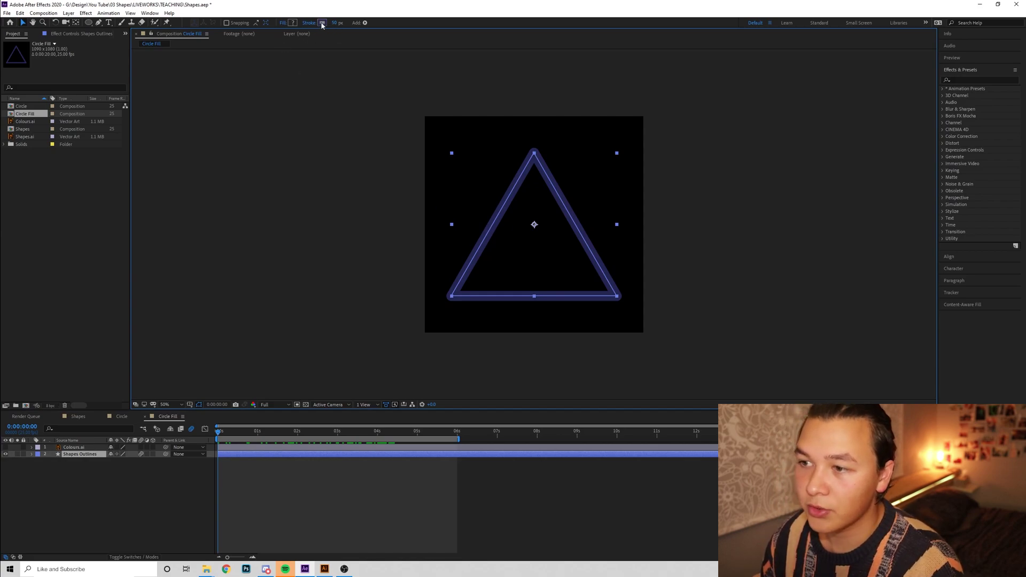
click(293, 22)
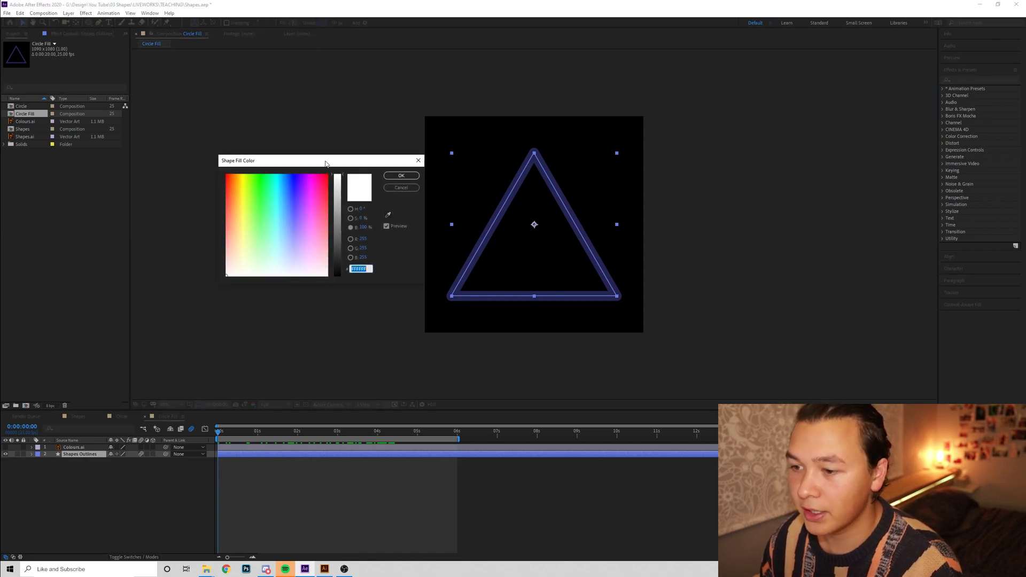
click(408, 188)
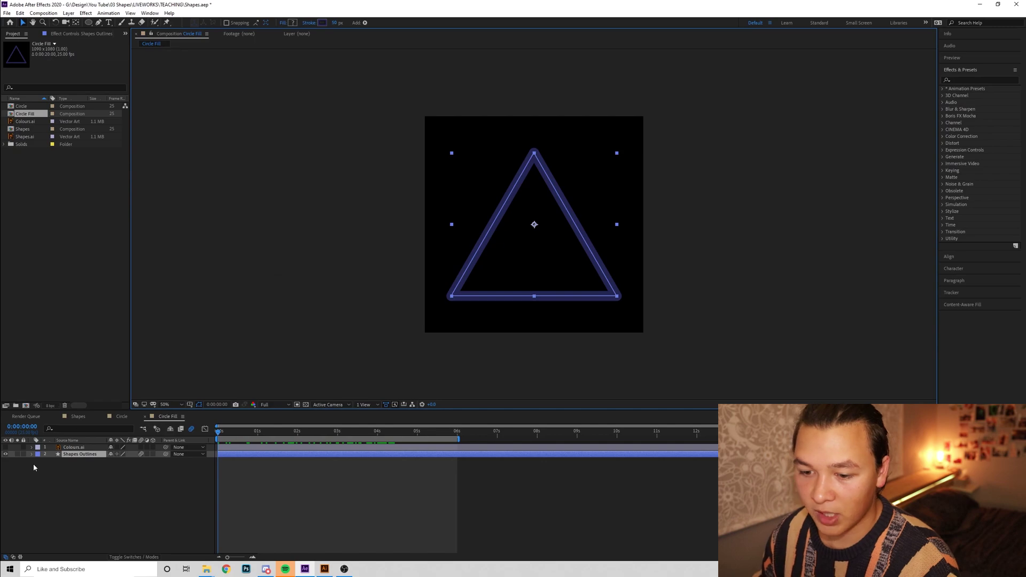
click(6, 447)
click(31, 454)
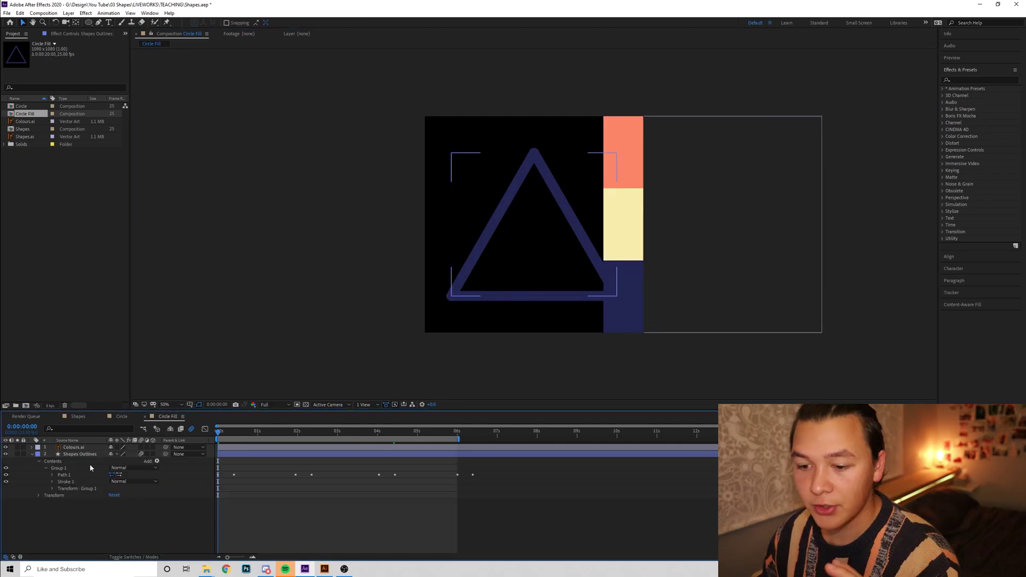
click(85, 454)
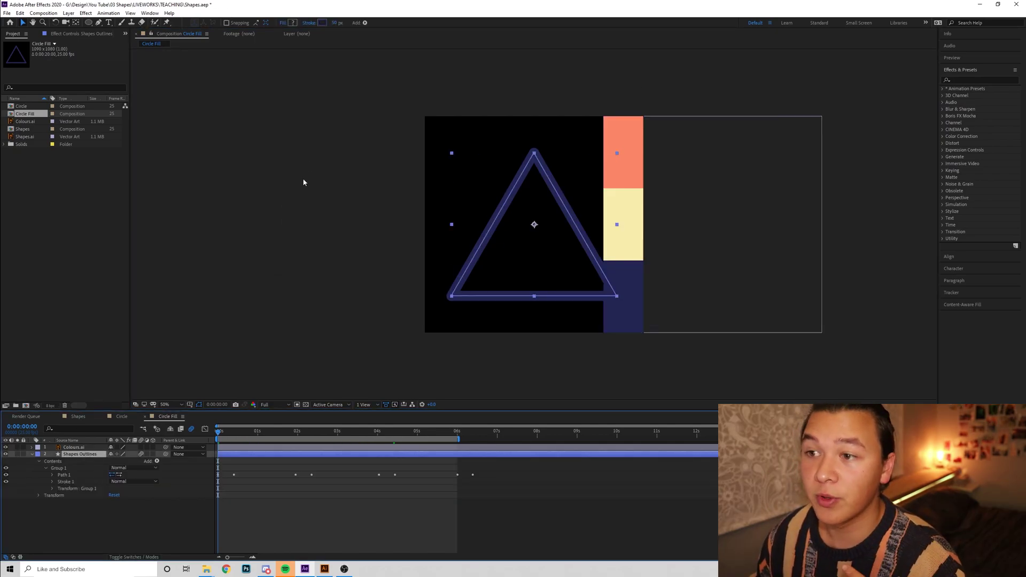
click(366, 24)
click(403, 73)
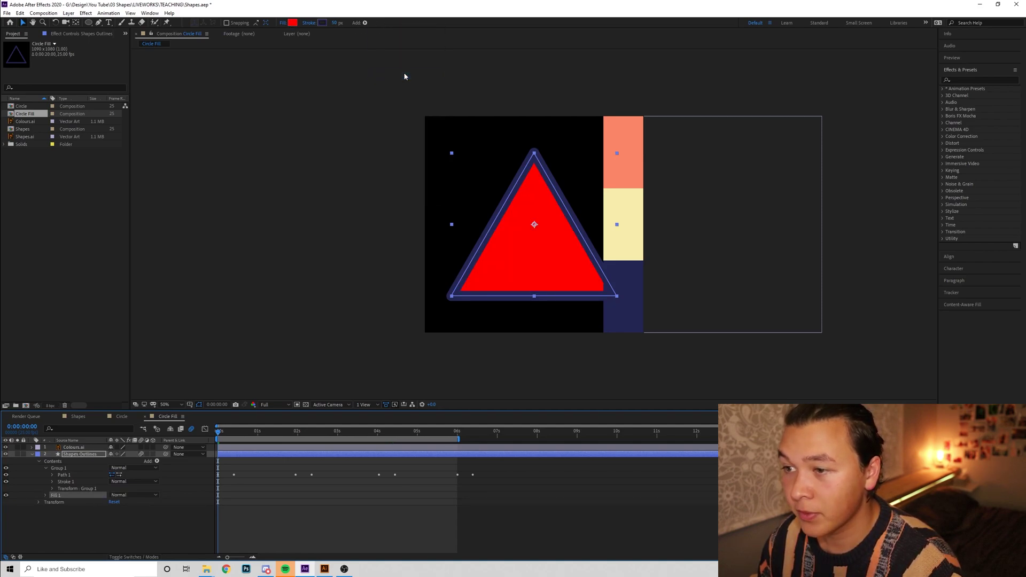
- Set both the fill and stroke colours to the coral swatch from the palette
click(296, 24)
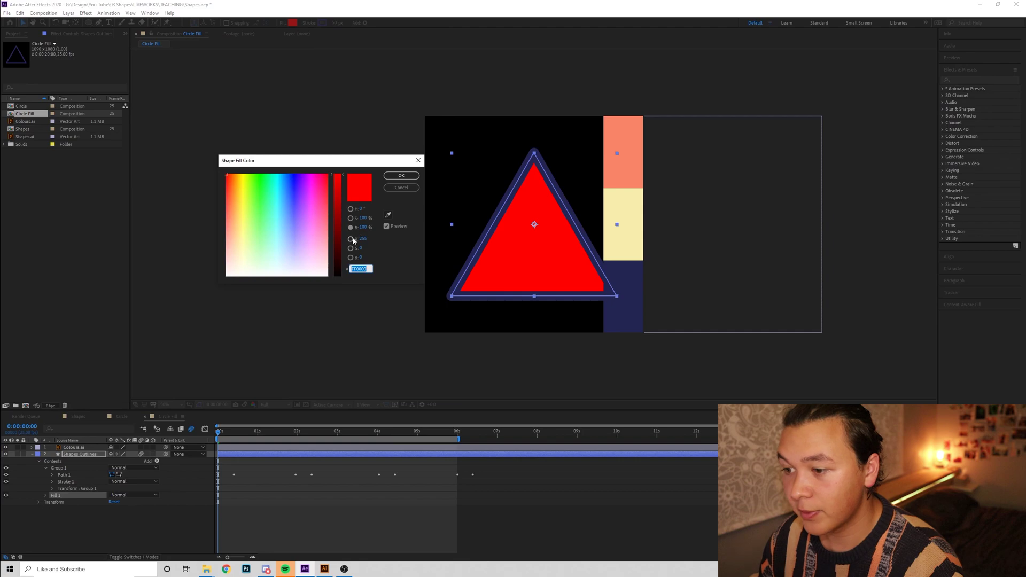
click(388, 216)
click(630, 147)
click(401, 175)
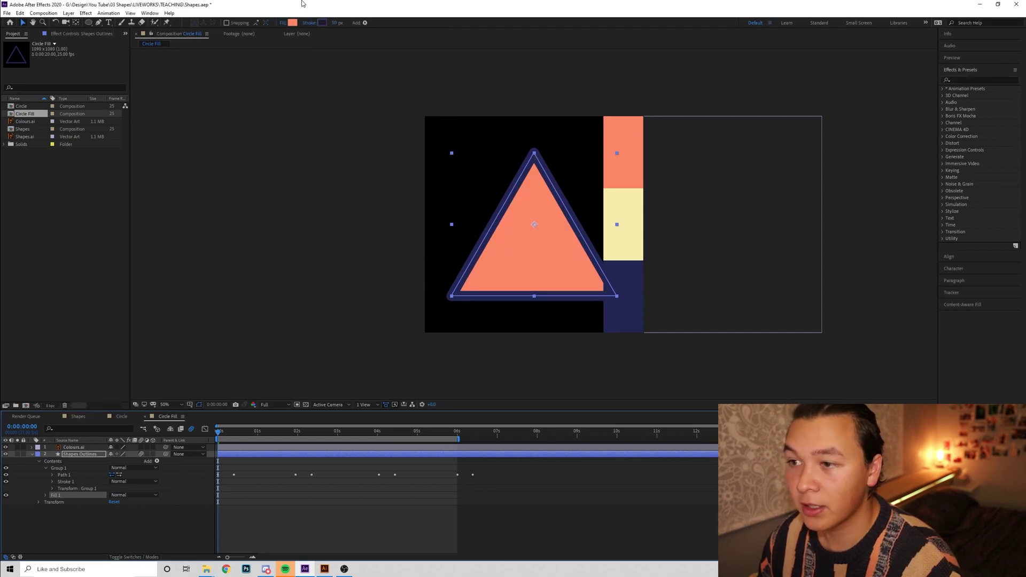
click(322, 23)
click(388, 215)
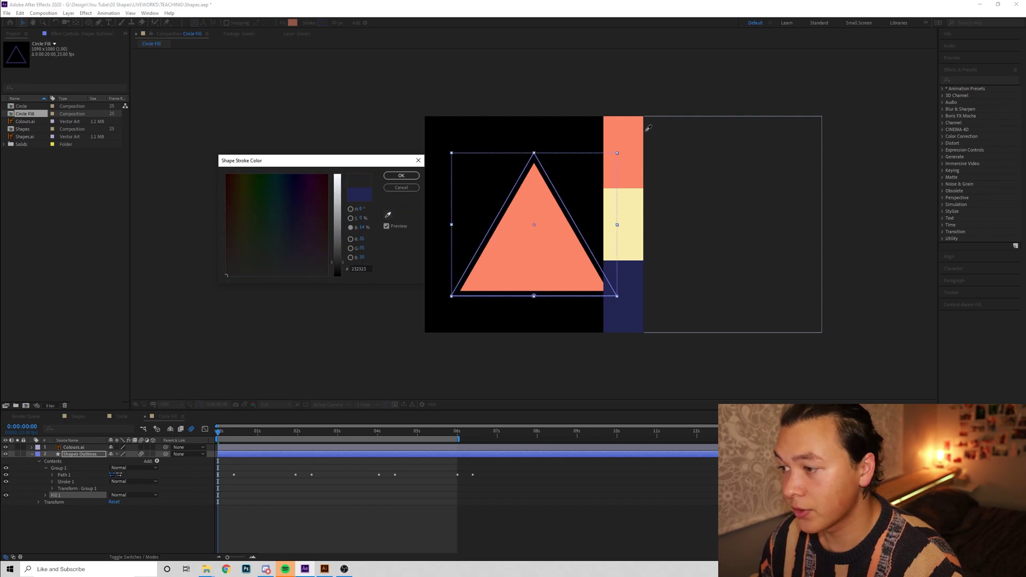
click(638, 142)
click(401, 176)
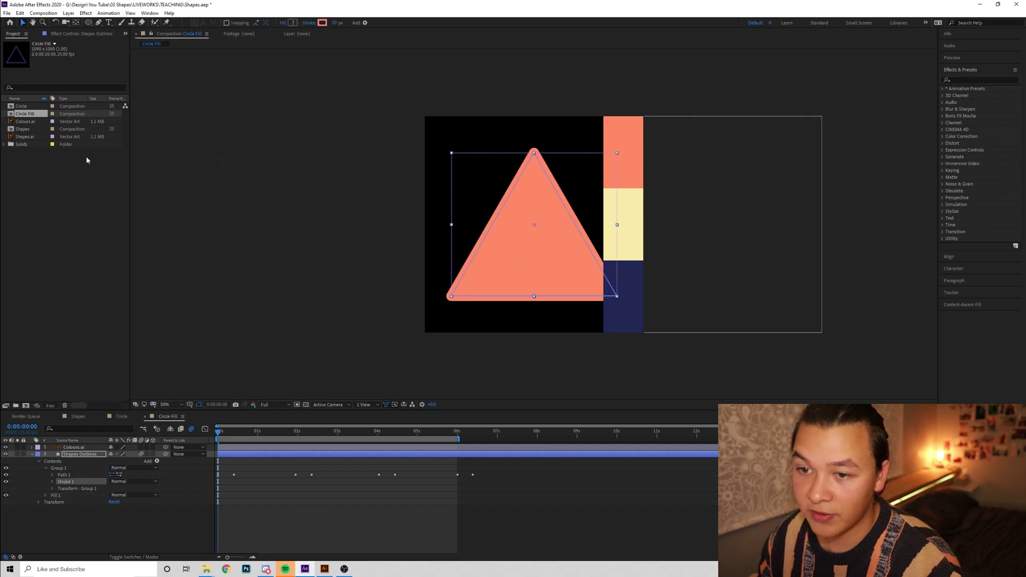
- Delete the Colours.ai reference layer from Circle Fill
click(256, 431)
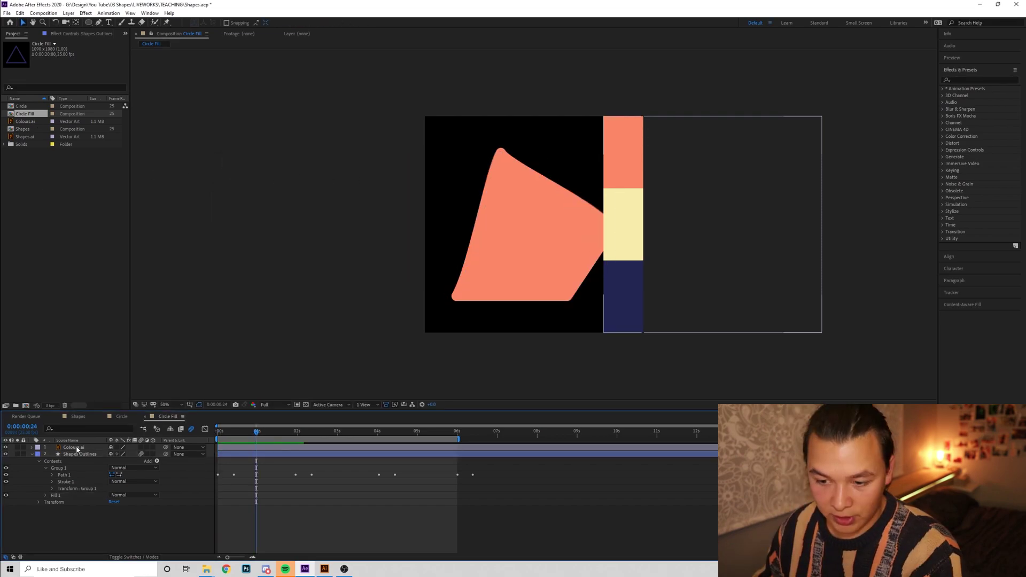
click(74, 447)
key(Delete)
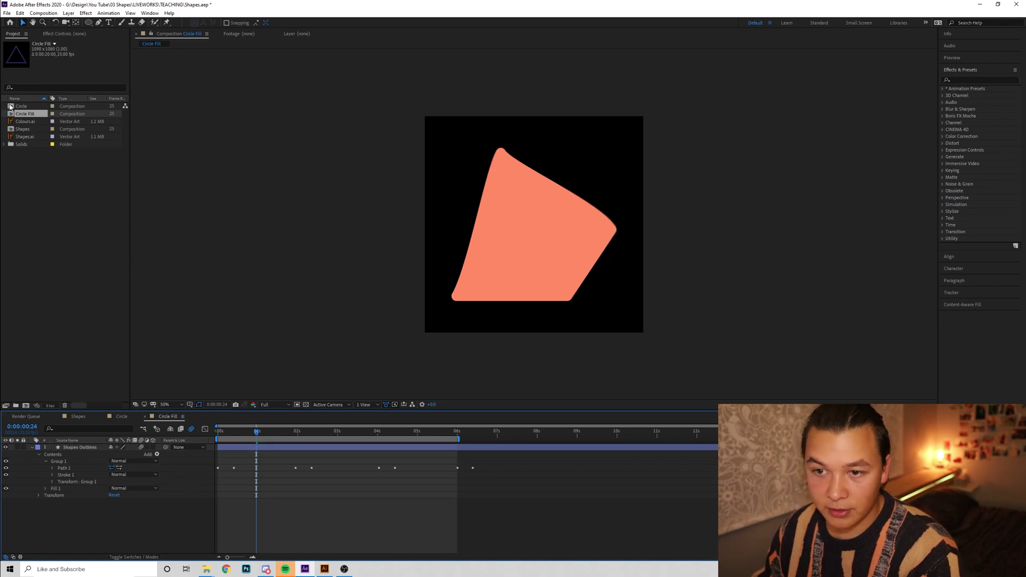
- Open the Shapes comp and drop Circle Fill into its timeline as layer 2
click(23, 107)
double_click(22, 128)
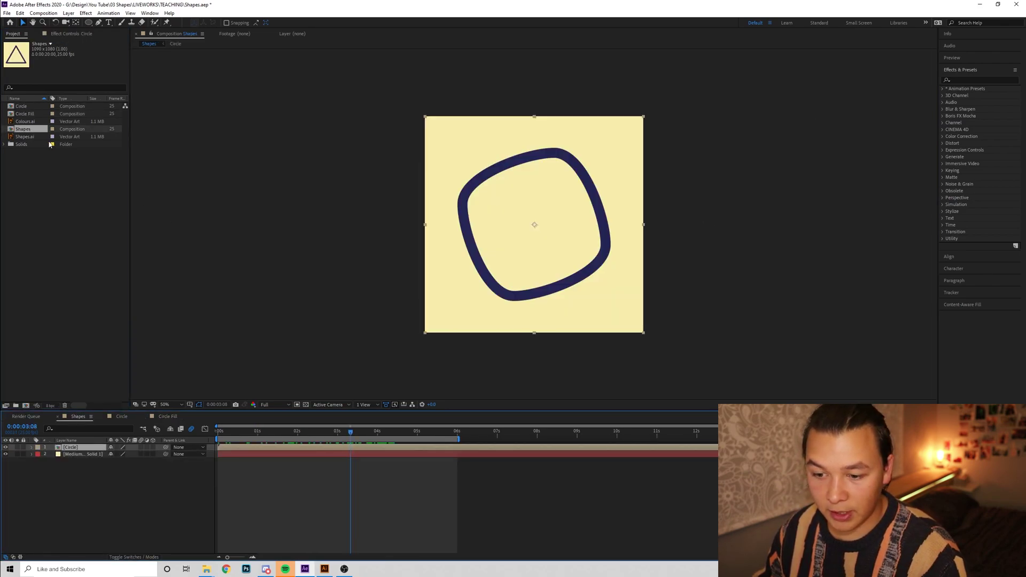
drag(24, 114, 142, 453)
click(172, 497)
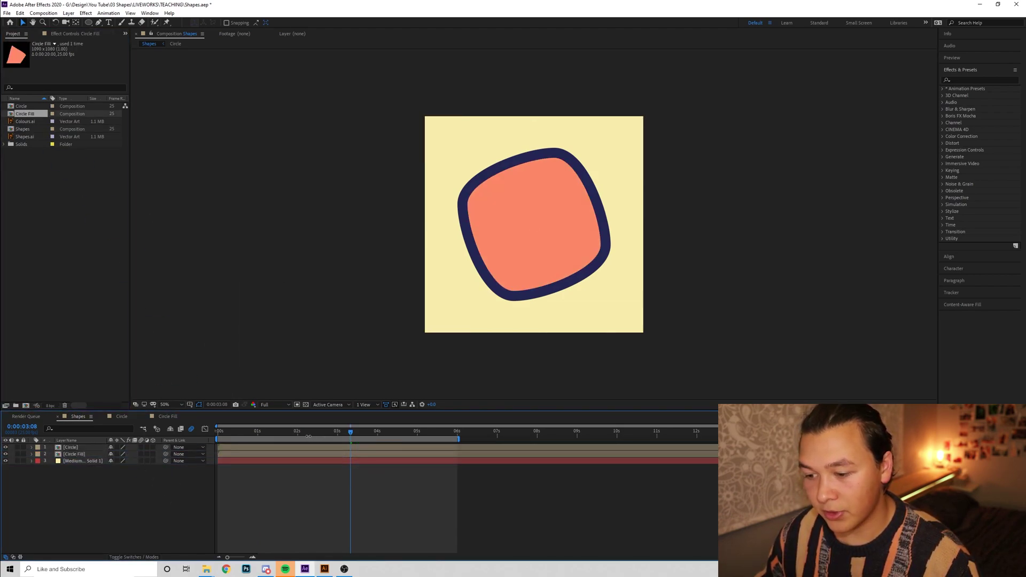
- Offset the coral Circle Fill down-right to Position 595, 590
key(Home)
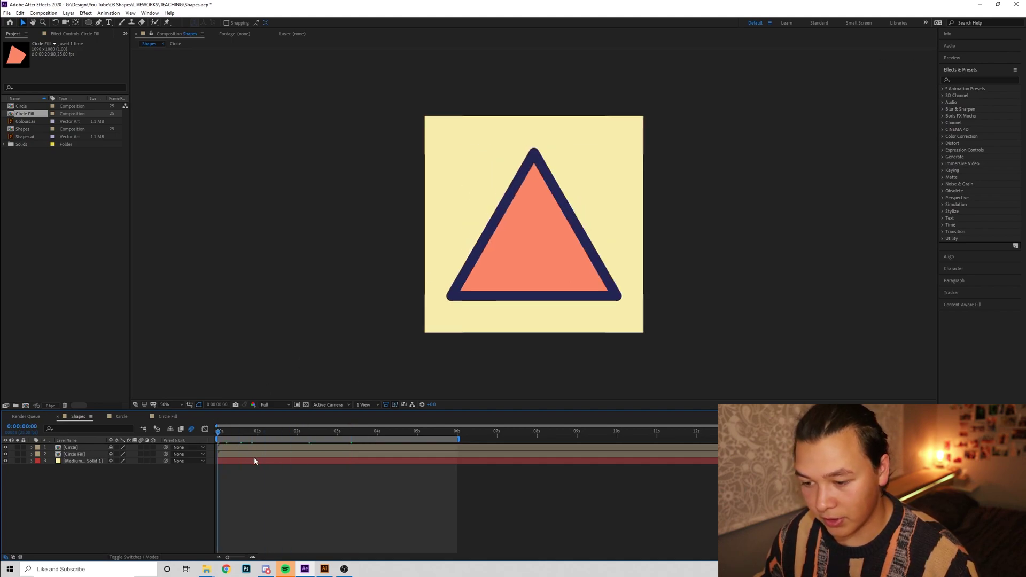
click(254, 459)
click(254, 453)
drag(538, 255, 553, 271)
key(ctrl+z)
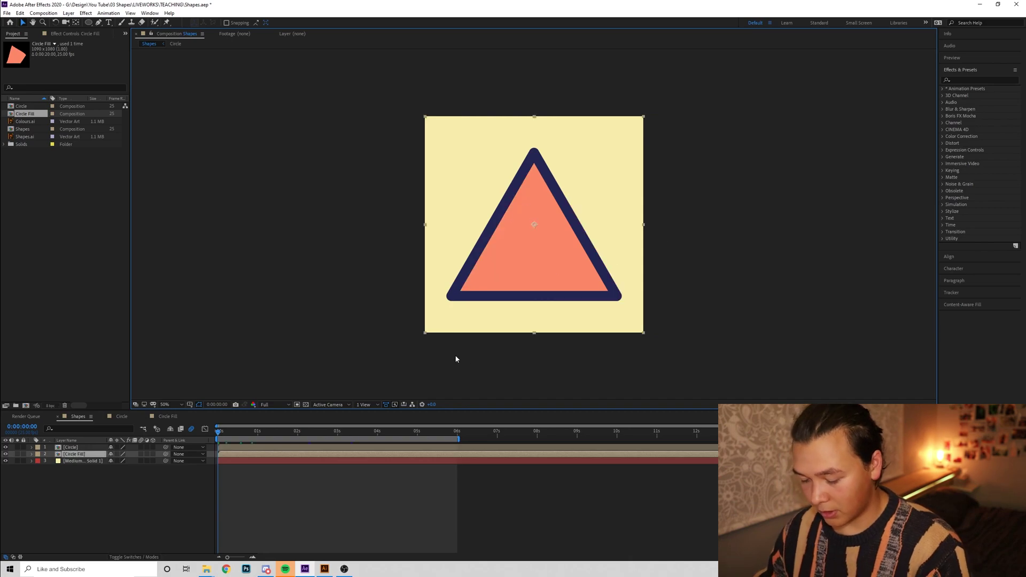
key(p)
click(113, 460)
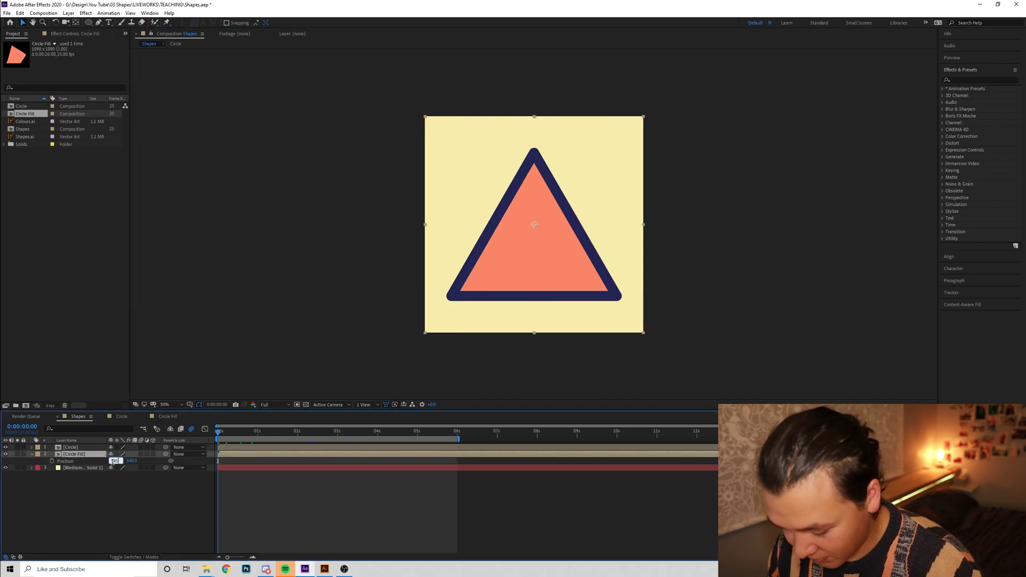
text(595)
key(Tab)
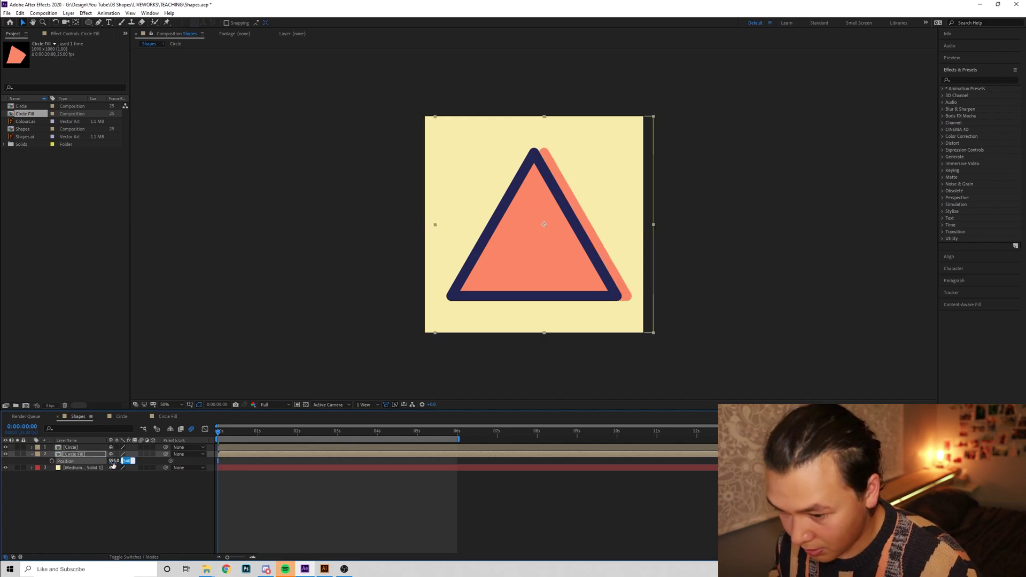
text(590)
key(Tab)
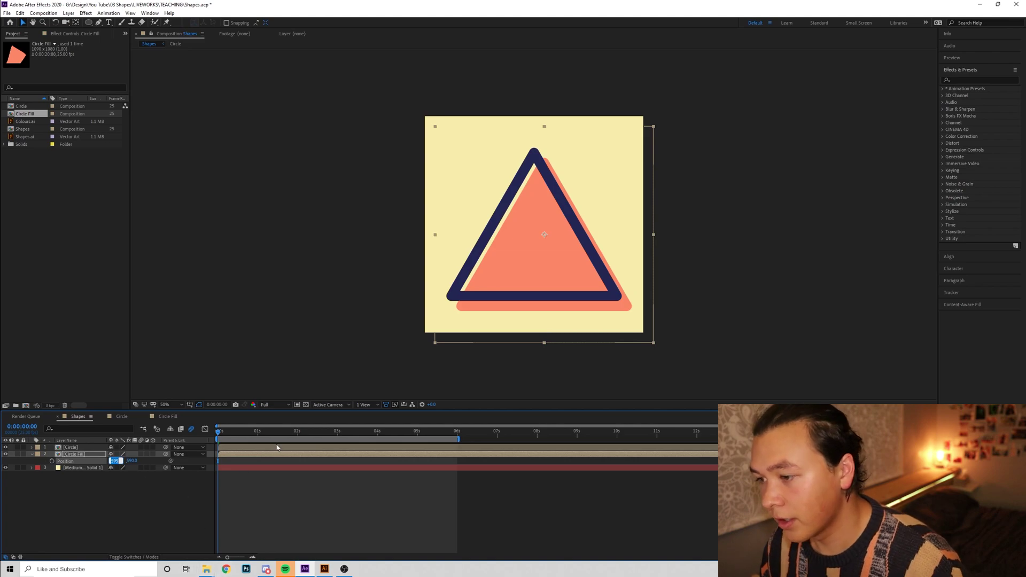
click(574, 369)
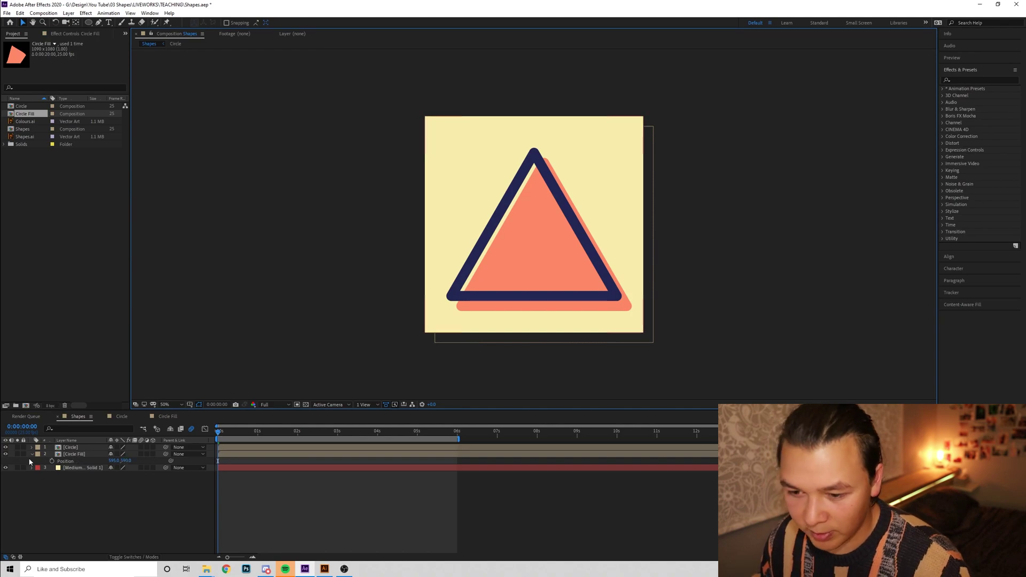
- Add a Null Object and parent Circle and Circle Fill to Null 1
click(70, 448)
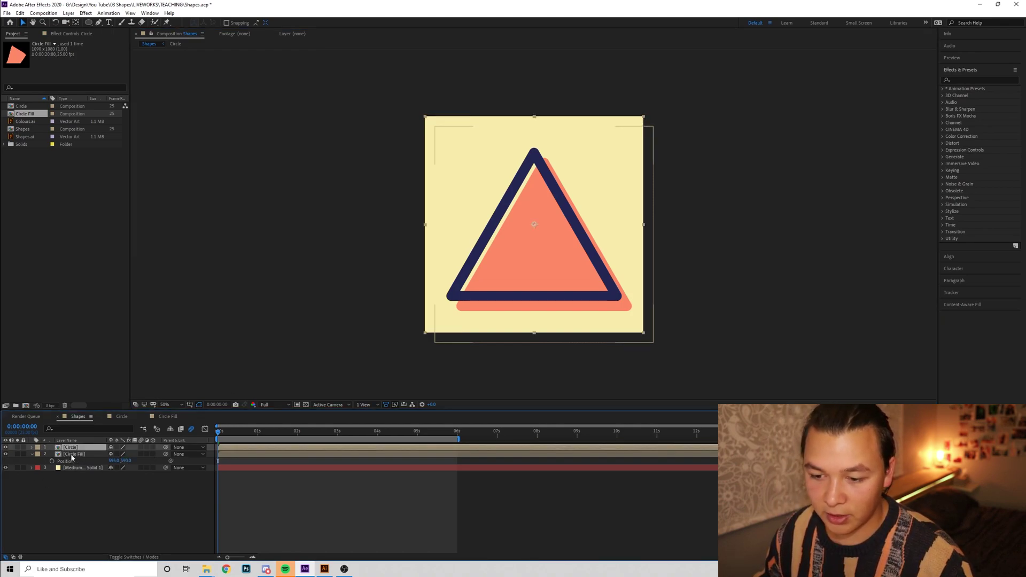
click(69, 13)
mouse_move(97, 21)
click(244, 60)
click(85, 454)
shift+click(76, 461)
drag(79, 446, 77, 448)
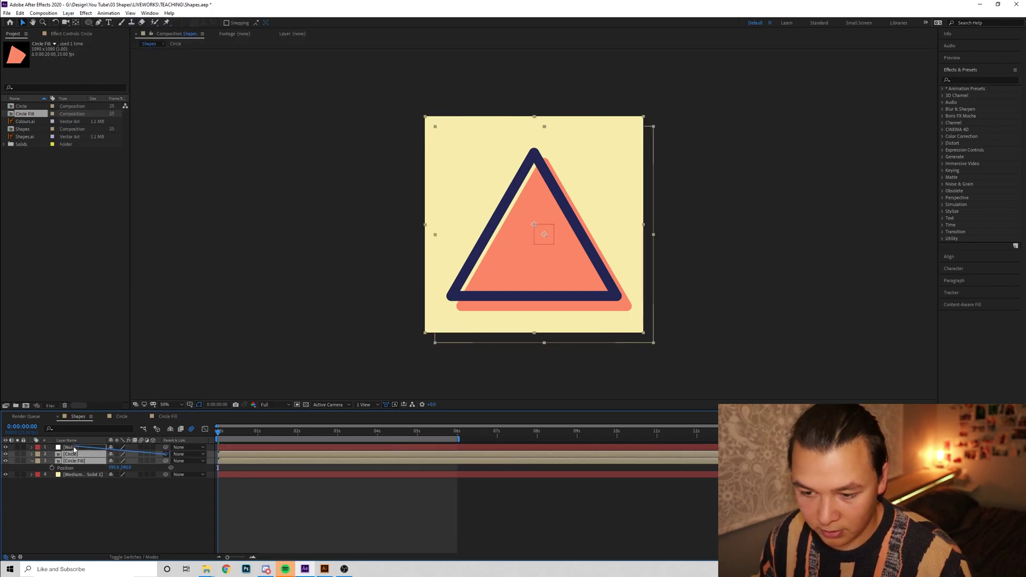
- Scale Null 1 down to 85%
click(76, 448)
key(s)
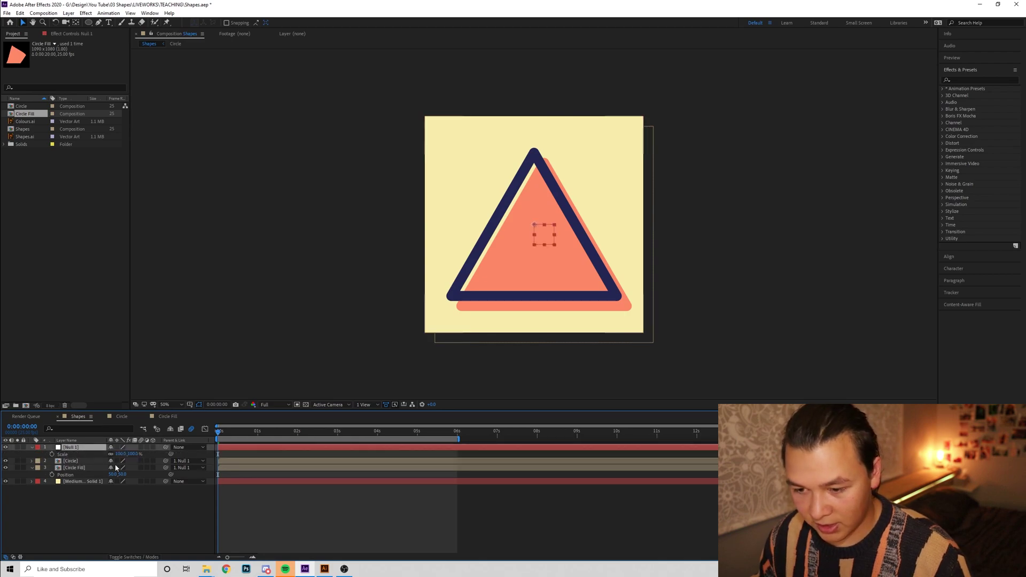
click(122, 454)
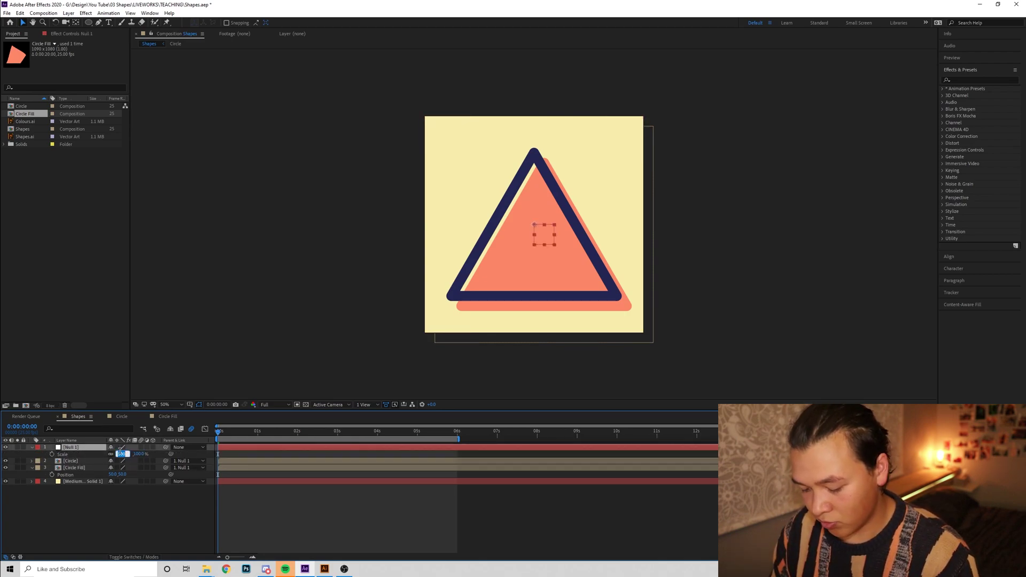
text(85)
key(Tab)
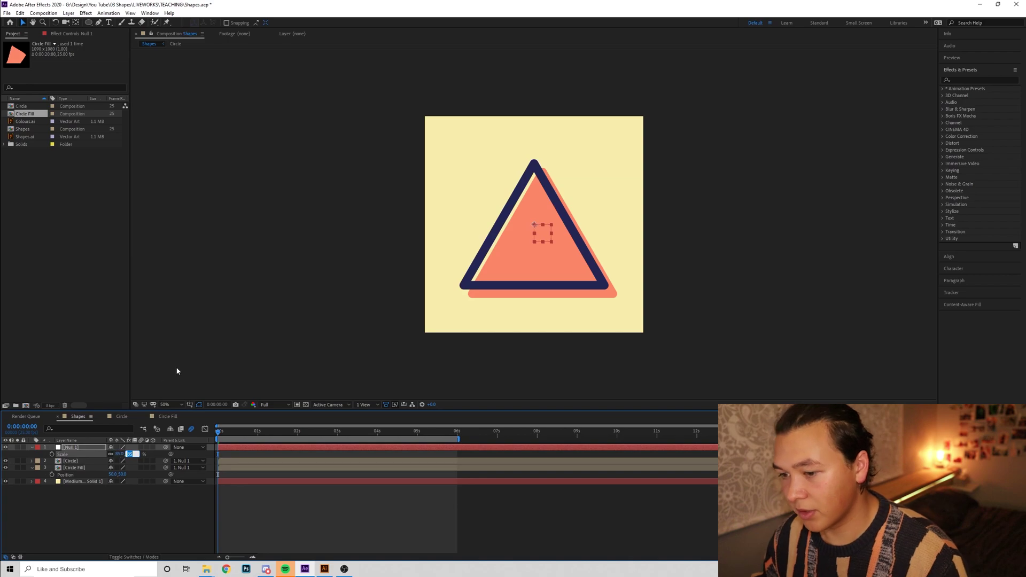
click(276, 340)
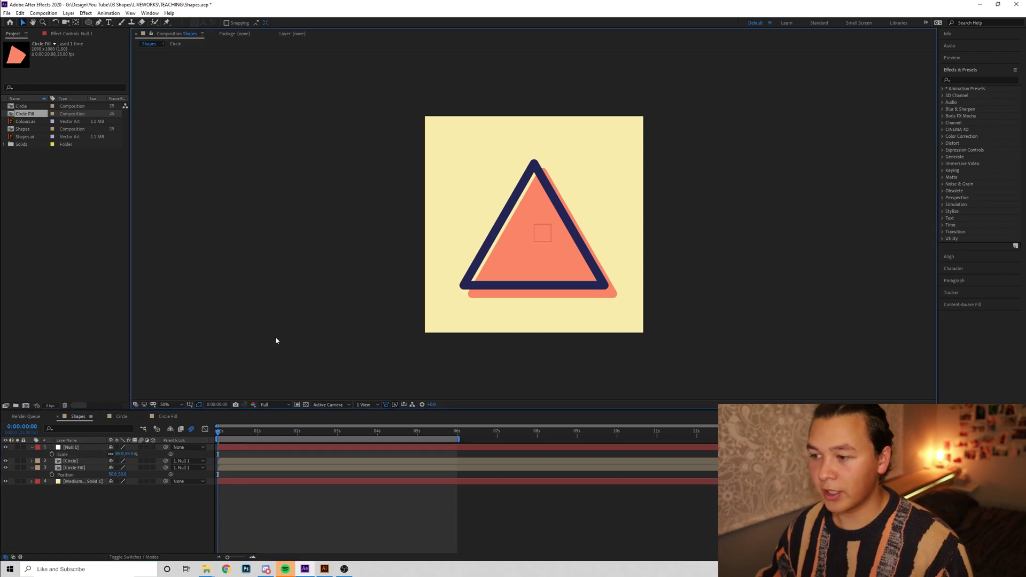
- Set Circle Fill Position to 100, 100 and preview the morph animation
click(74, 468)
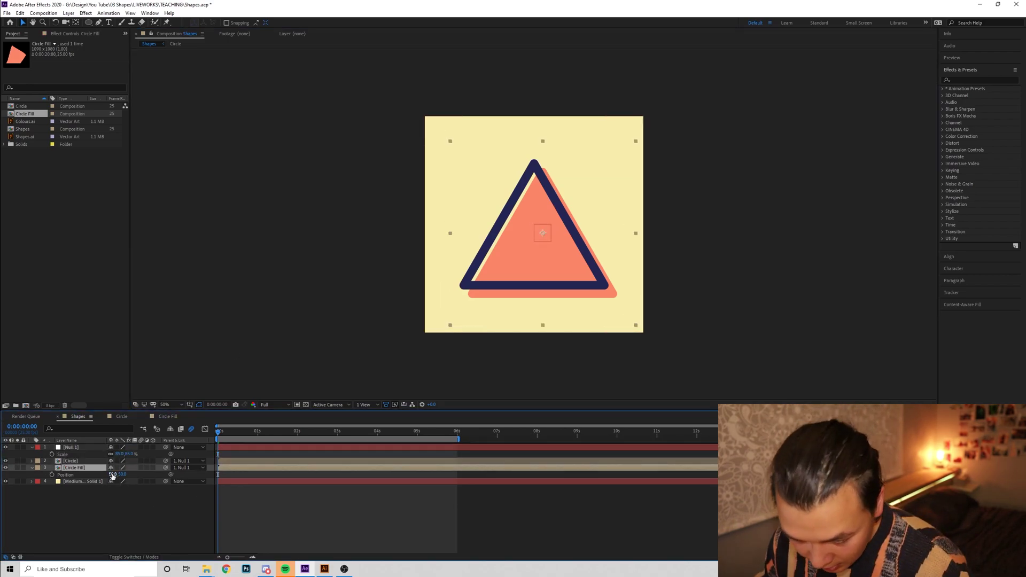
click(113, 474)
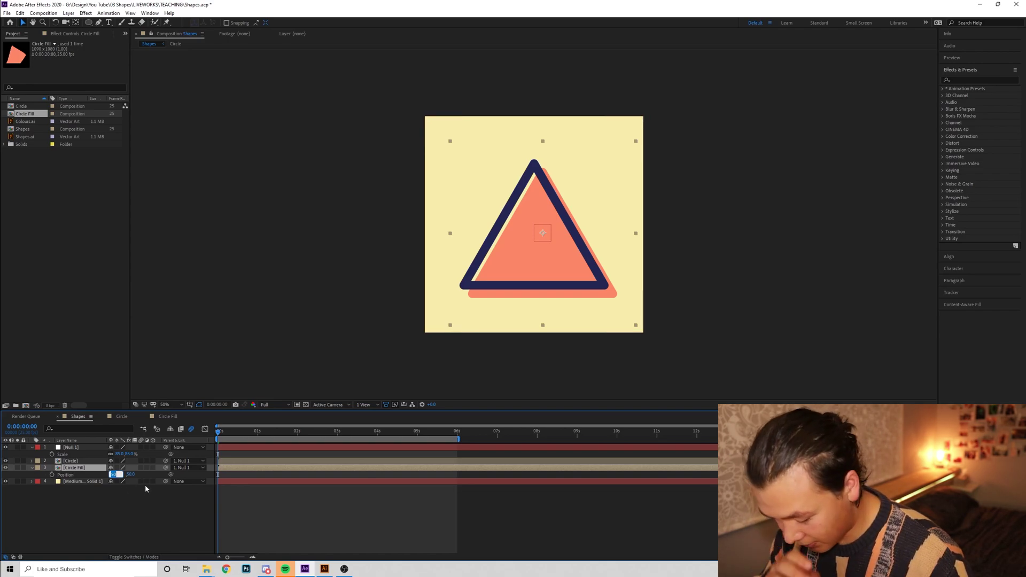
text(100)
key(Tab)
text(100)
key(Return)
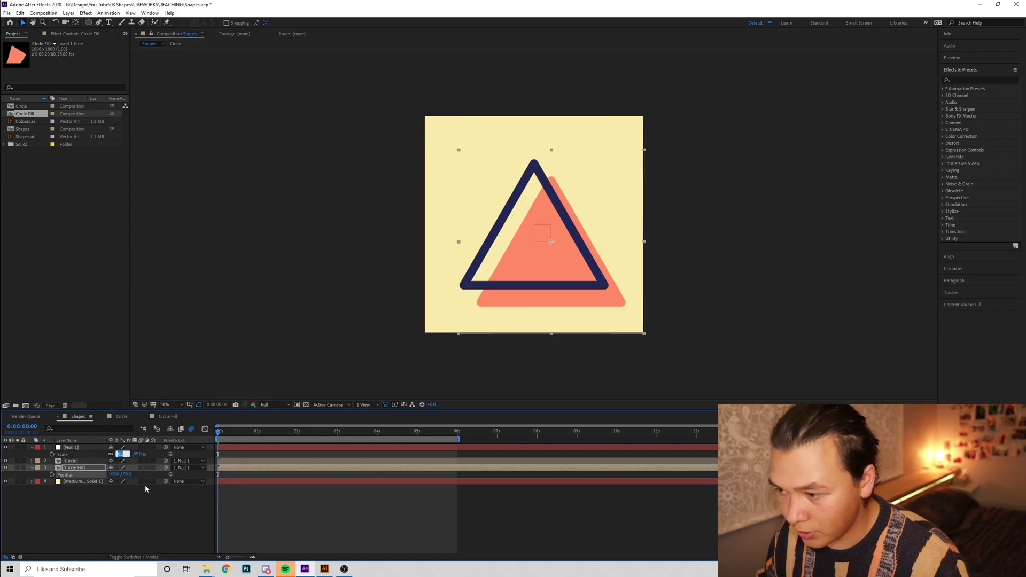
click(207, 342)
key(space)
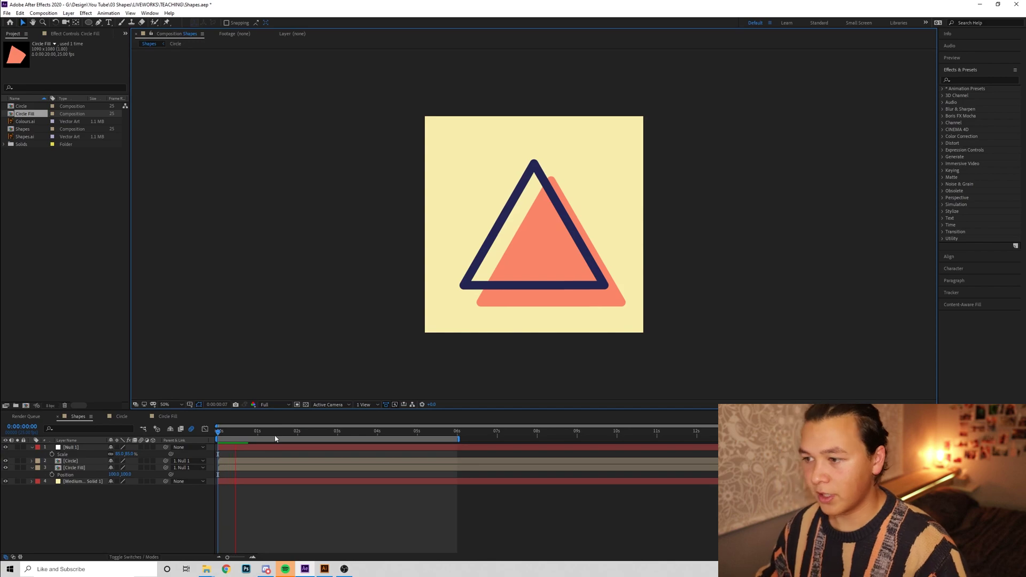